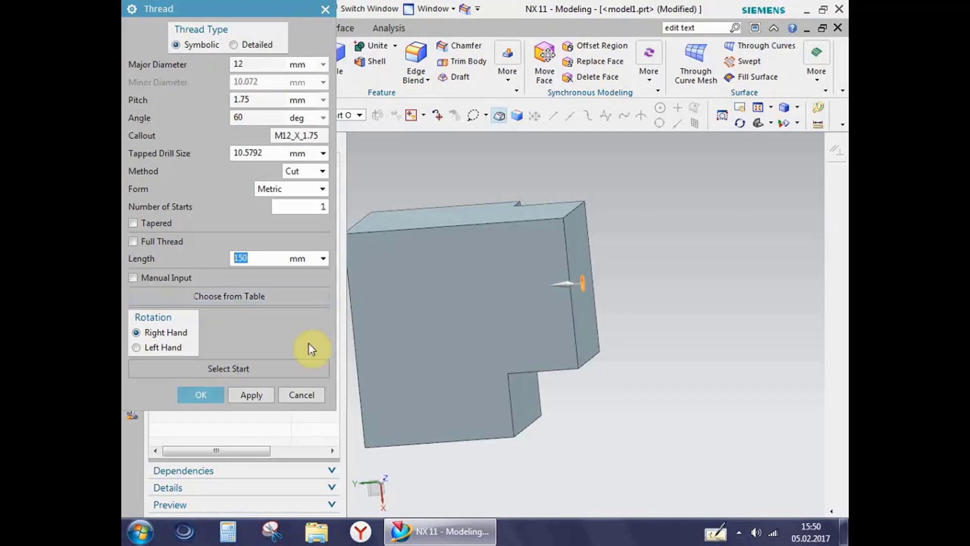
Check the symbolic thread on the part, briefly switching to the drawing sheet and back to modeling.
middle_click(655, 253)
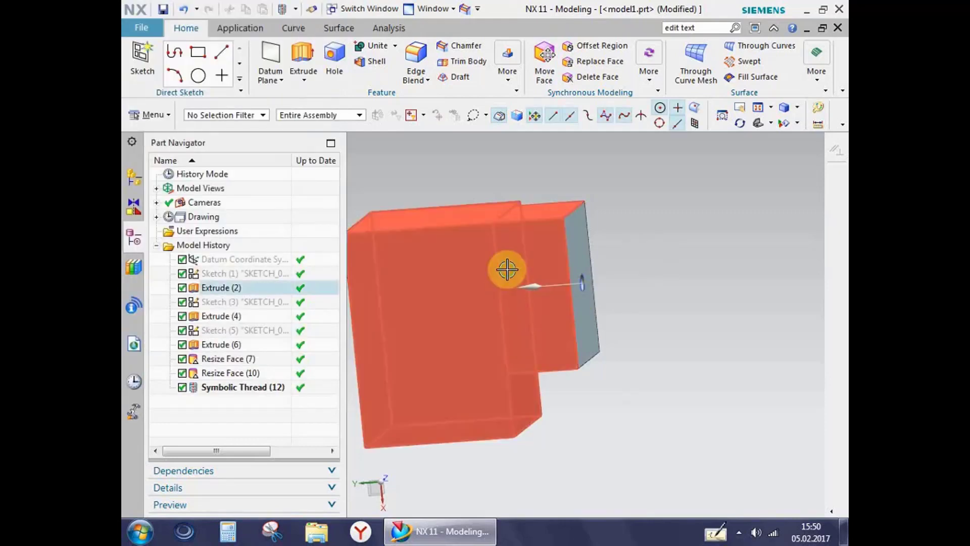
key(ctrl+shift+d)
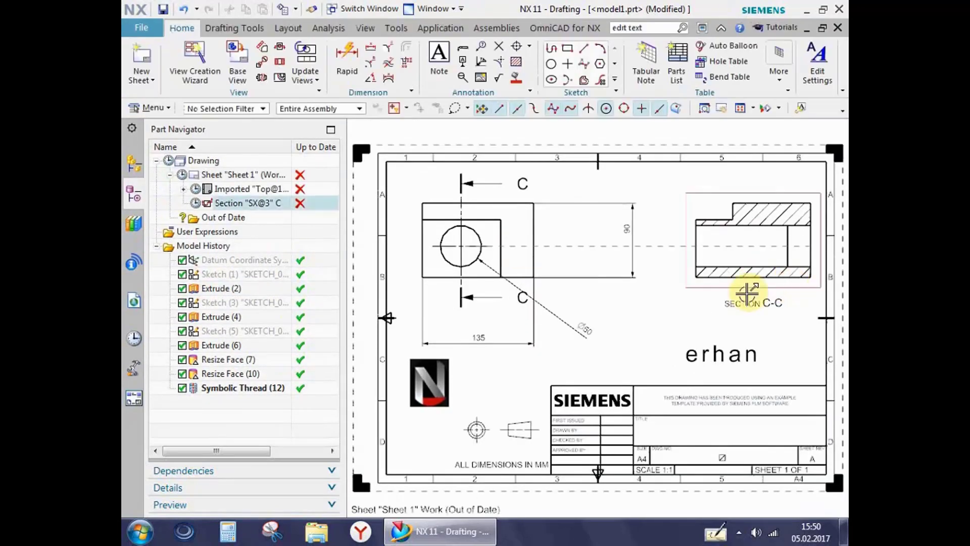
key(ctrl+m)
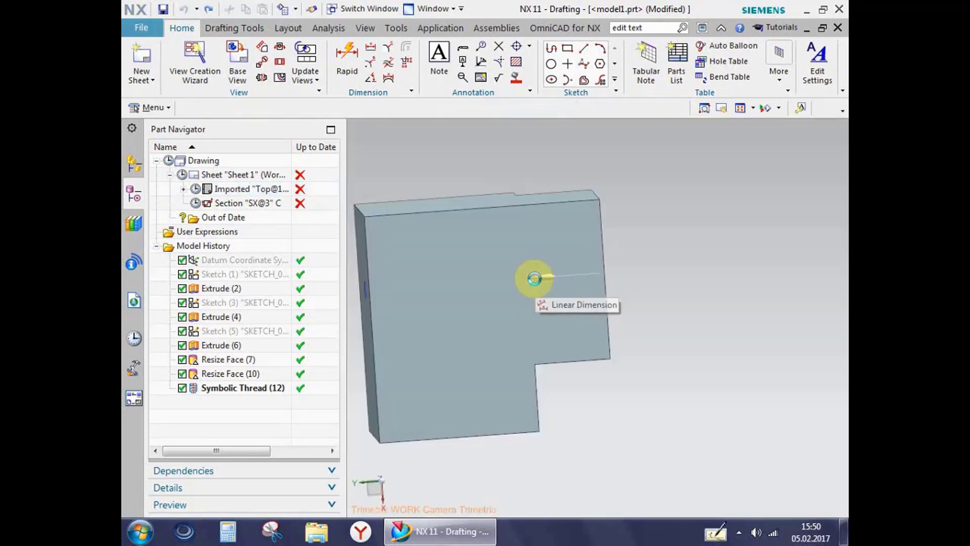
Delete Symbolic Thread (12) from the Part Navigator and orbit the model to an isometric view.
click(261, 389)
right_click(260, 389)
click(379, 402)
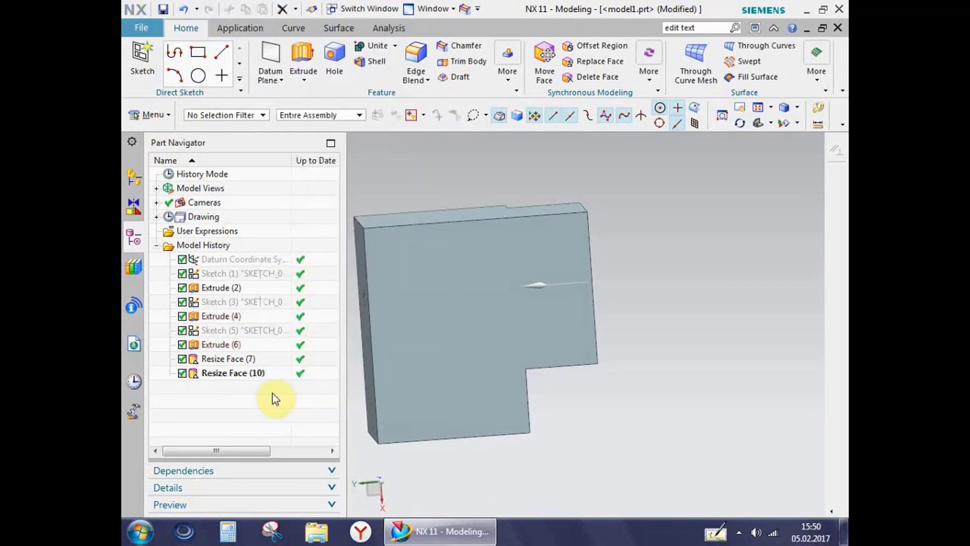
middle_drag(677, 224, 659, 236)
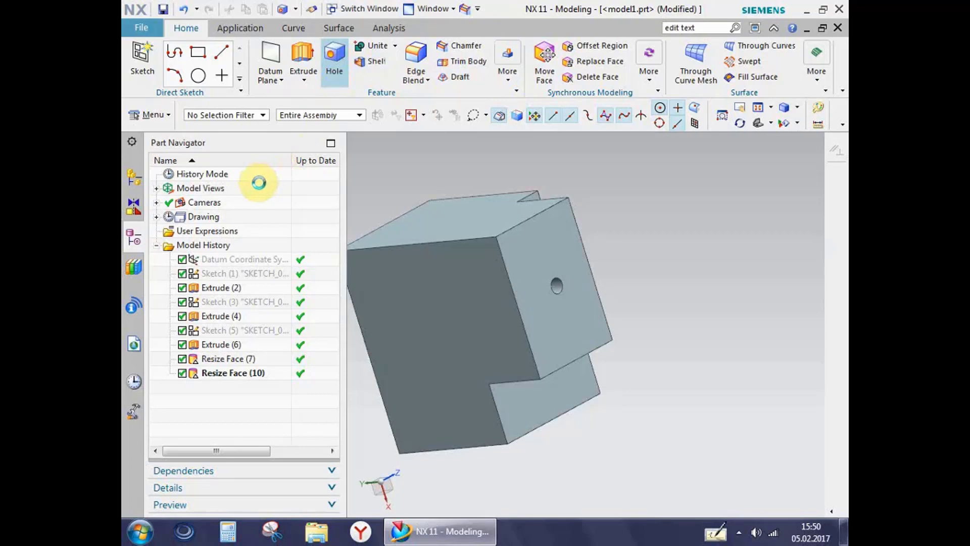
Start a Threaded Hole with its point placed on the block face.
click(207, 50)
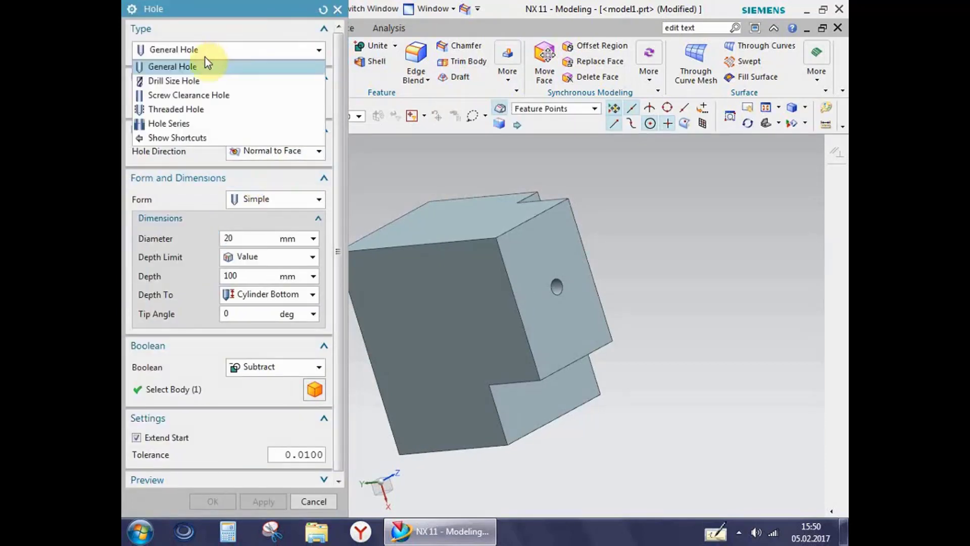
click(200, 108)
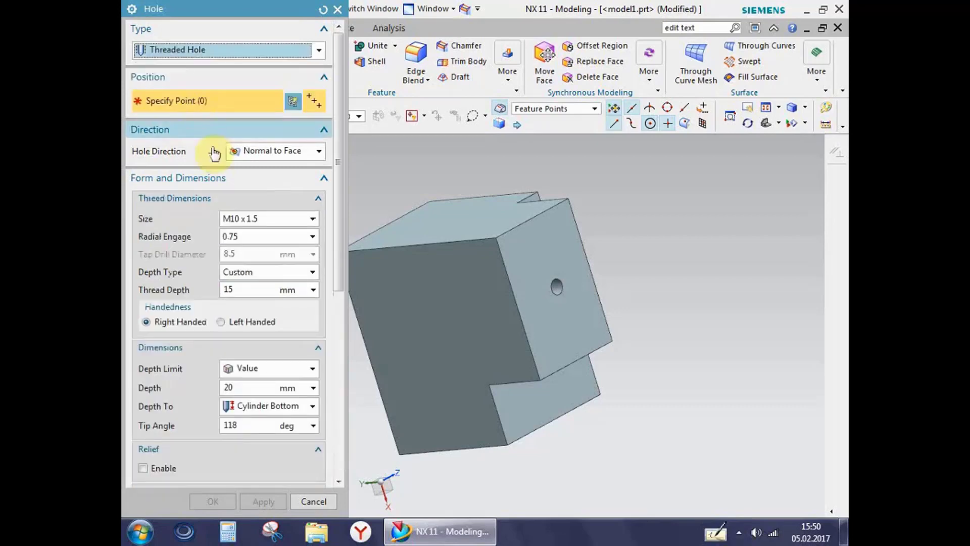
click(555, 285)
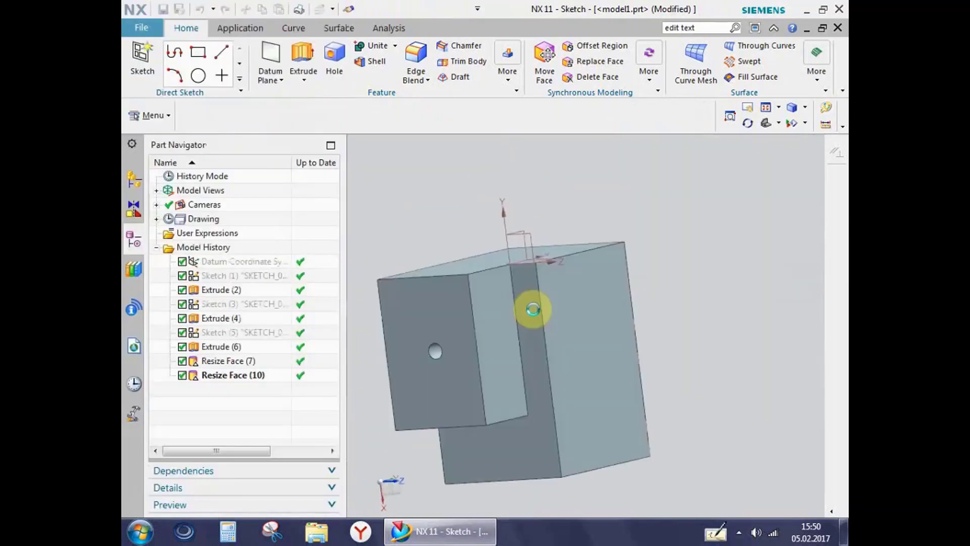
click(302, 87)
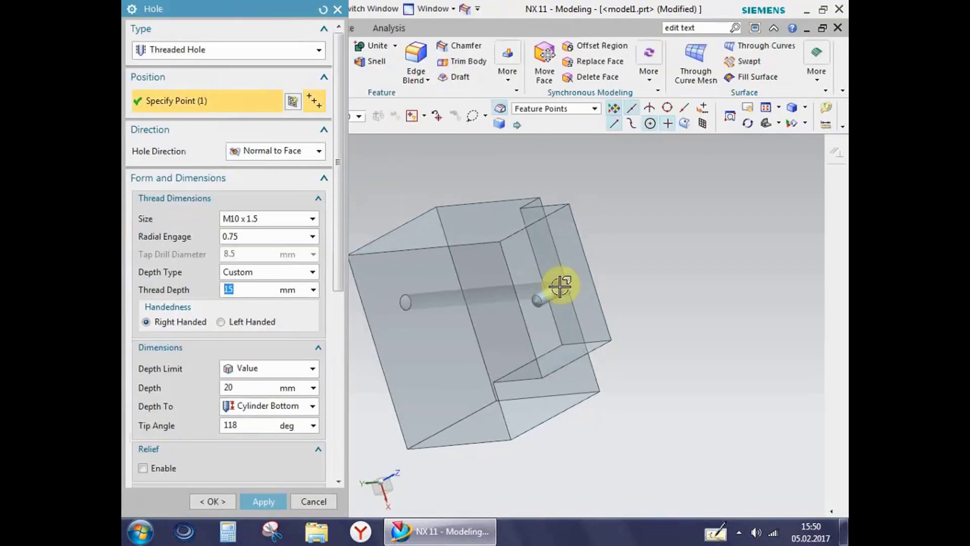
scroll(557, 281, up, 3)
mouse_move(557, 281)
middle_down()
mouse_move(526, 301)
mouse_move(544, 284)
middle_up()
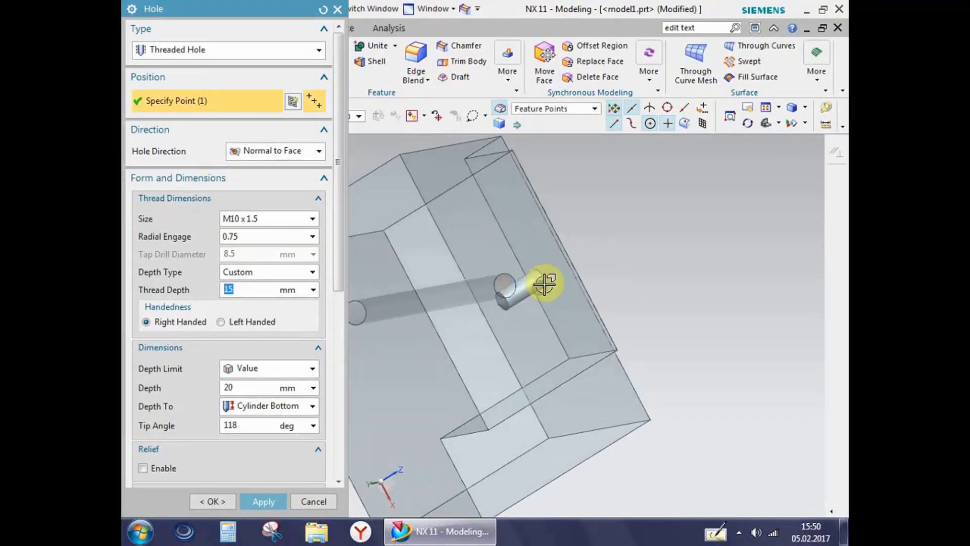
Re-pick the hole point, set size M20 x 2.5, then discard the hole setup without saving the sketch.
click(536, 300)
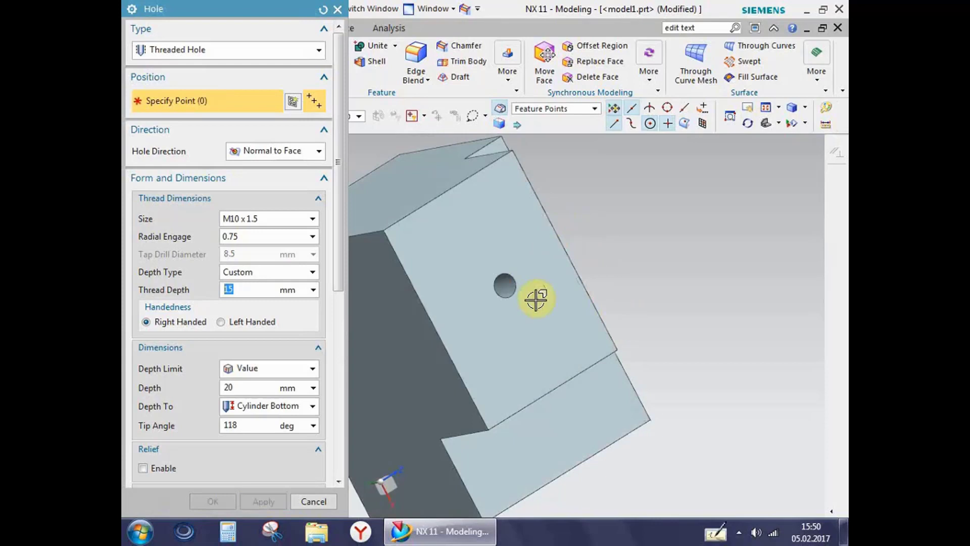
click(511, 282)
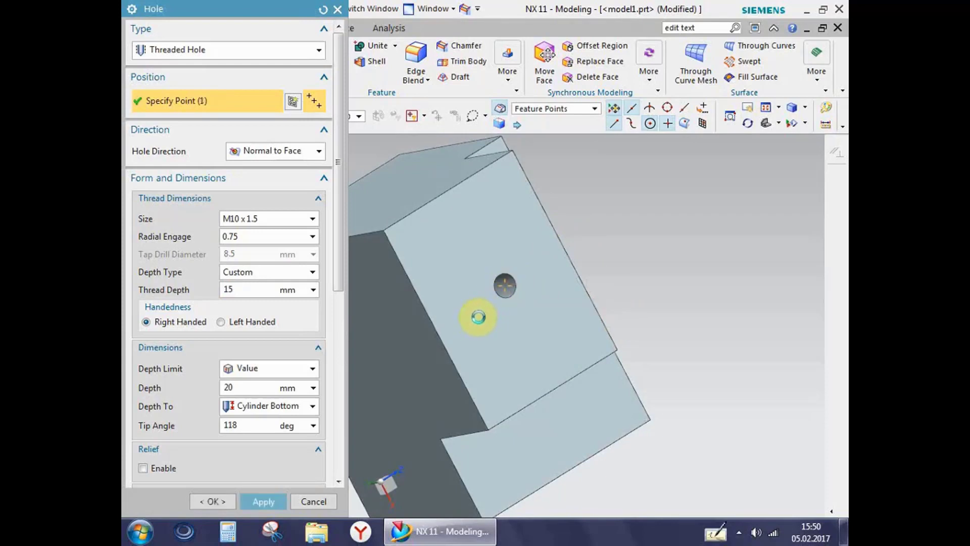
click(478, 317)
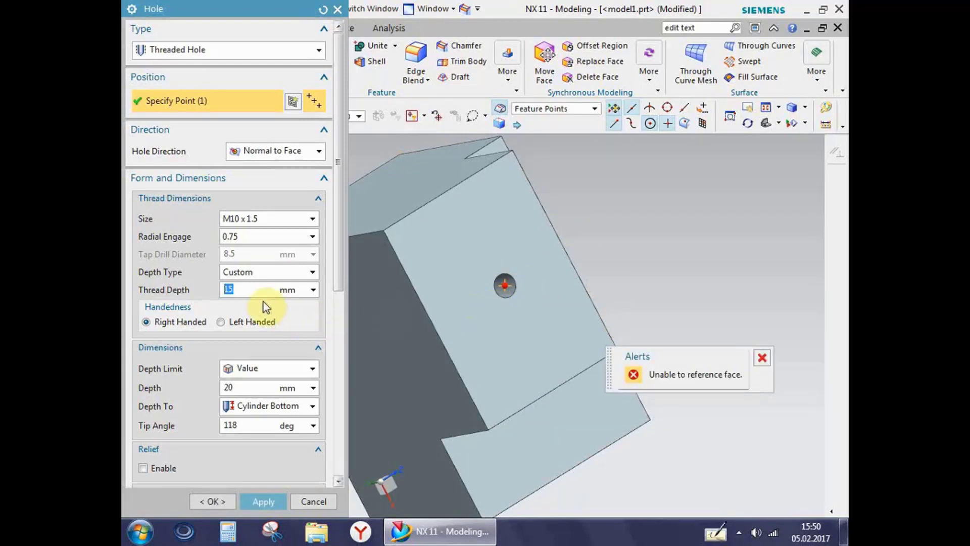
click(262, 220)
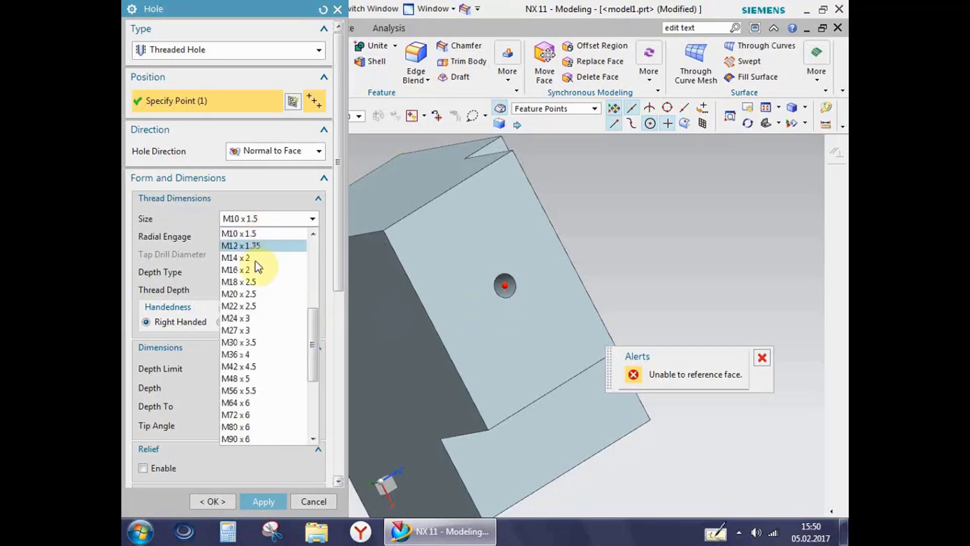
click(248, 302)
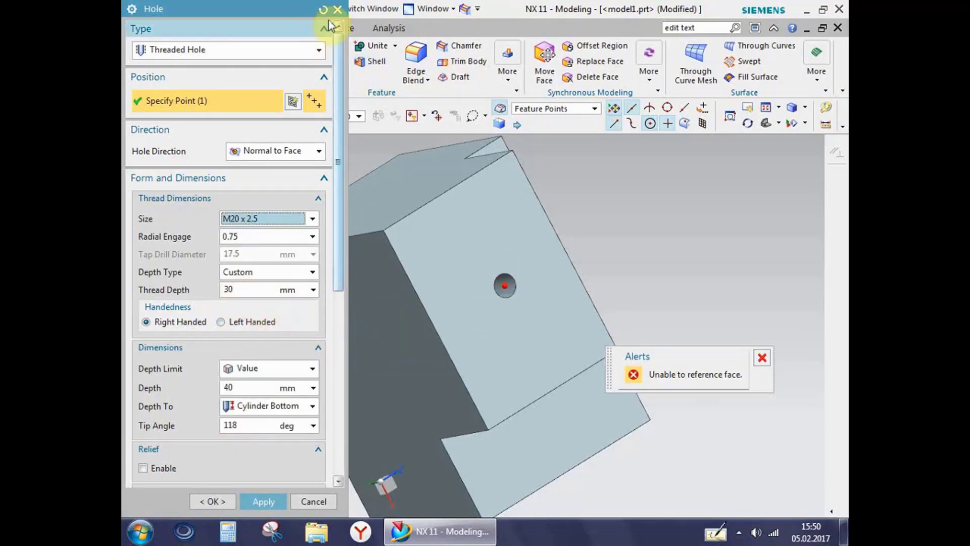
click(338, 10)
click(378, 283)
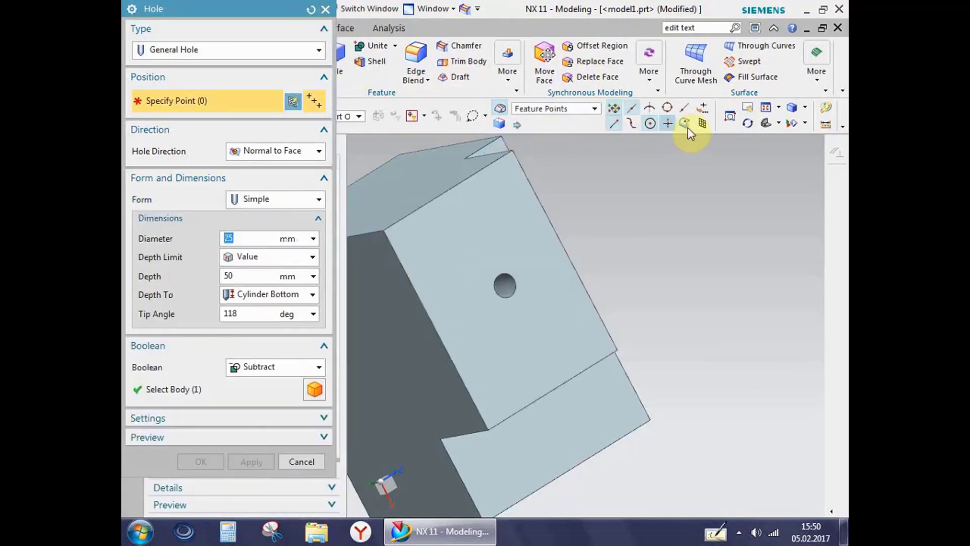
Make a Threaded Hole on the block face, sized M24 x 3, with depth measured to cylinder bottom.
click(472, 234)
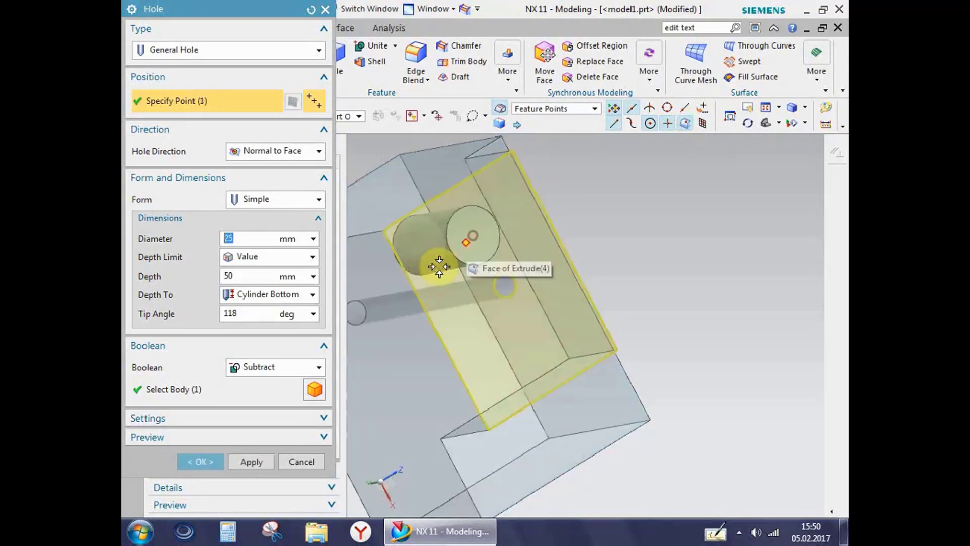
mouse_move(439, 264)
middle_down()
mouse_move(403, 299)
mouse_move(461, 284)
middle_up()
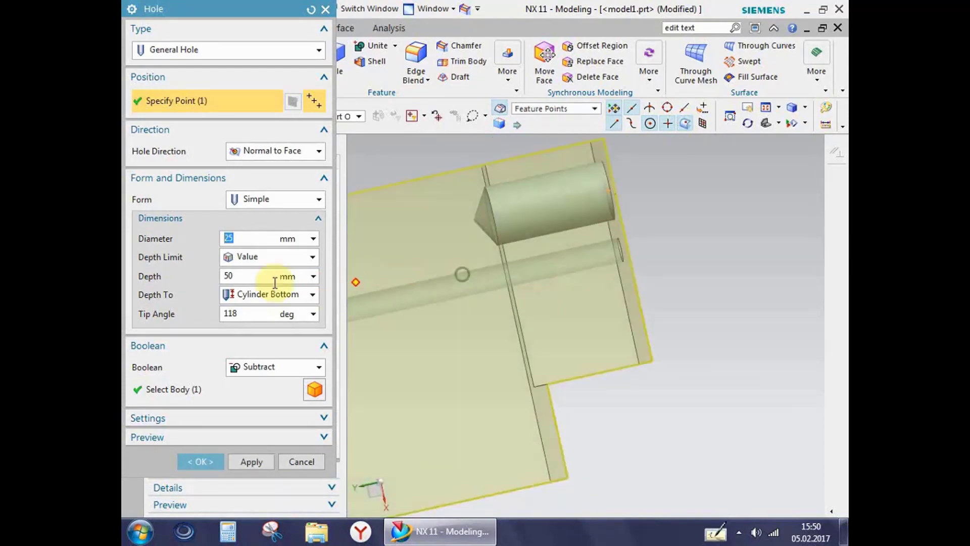
click(234, 52)
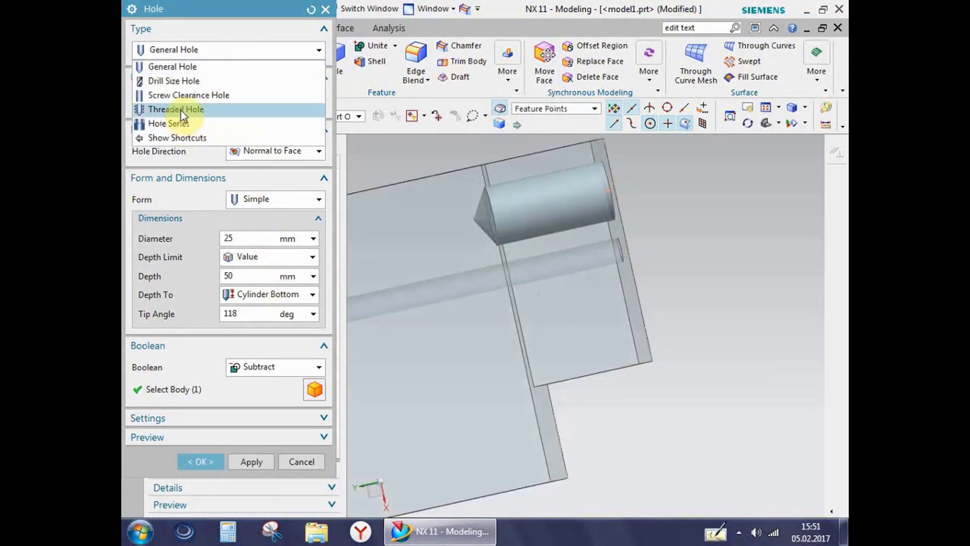
click(181, 111)
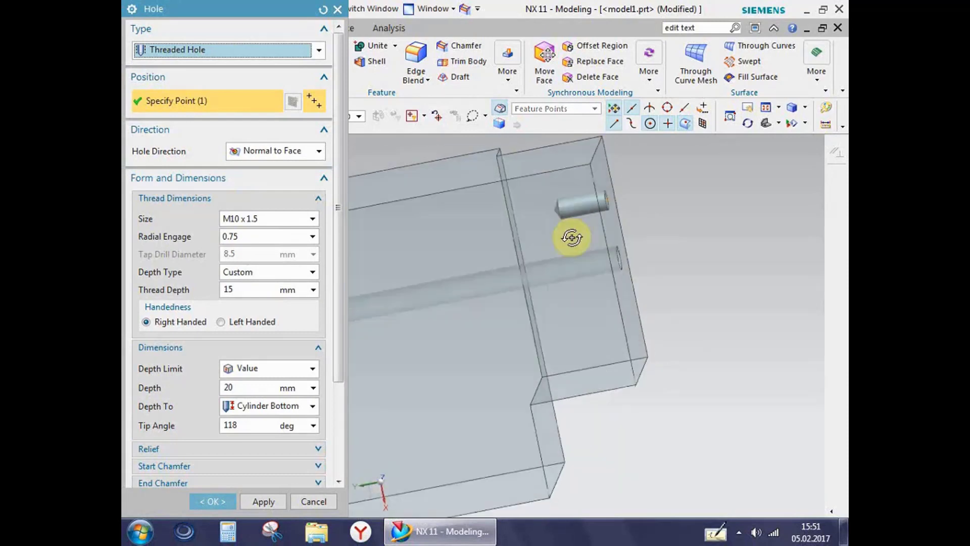
click(253, 410)
click(250, 423)
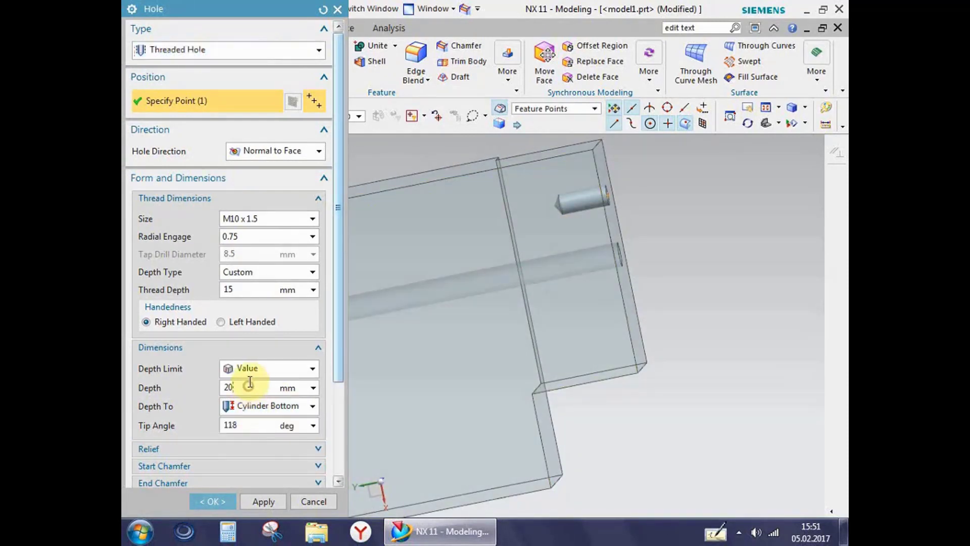
click(257, 219)
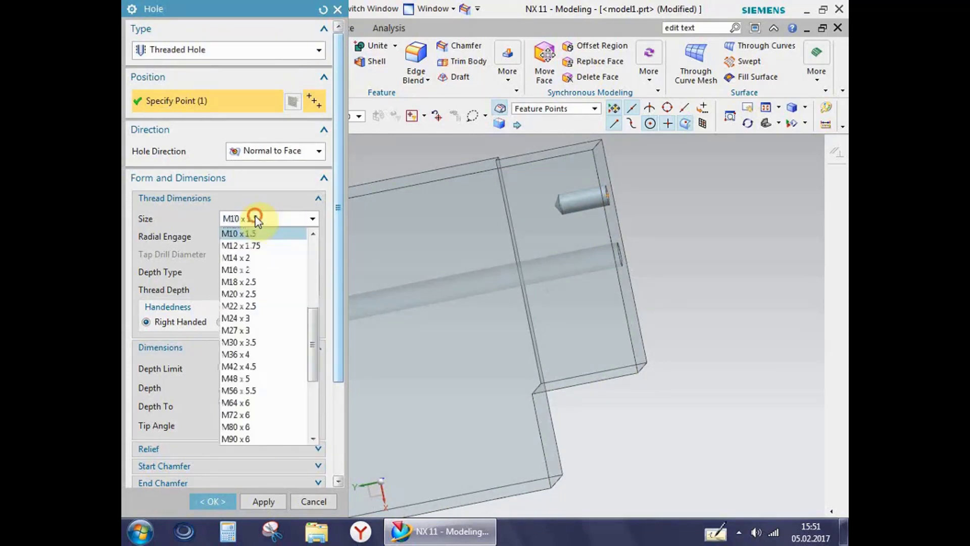
click(248, 318)
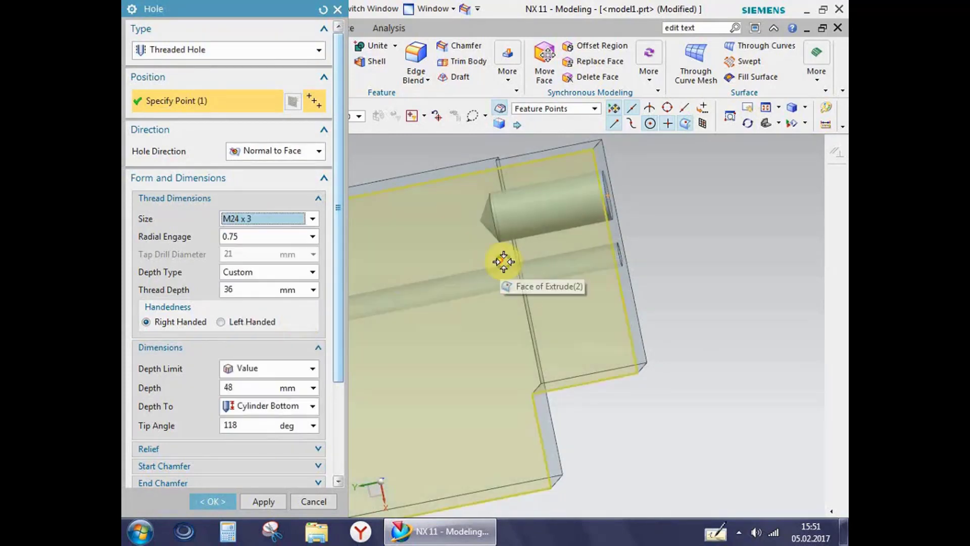
Set the hole depth to 150 mm and leave the thread relief turned off.
mouse_move(502, 259)
middle_down()
mouse_move(472, 275)
mouse_move(516, 264)
mouse_move(498, 274)
middle_up()
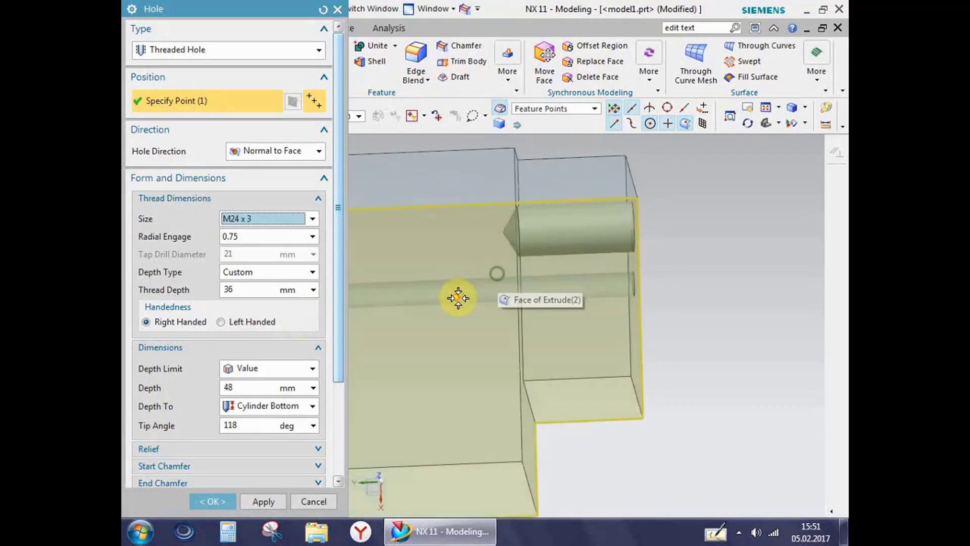
scroll(455, 298, down, 3)
mouse_move(433, 310)
shift+middle_down()
mouse_move(466, 320)
mouse_move(481, 301)
shift+middle_up()
text(150)
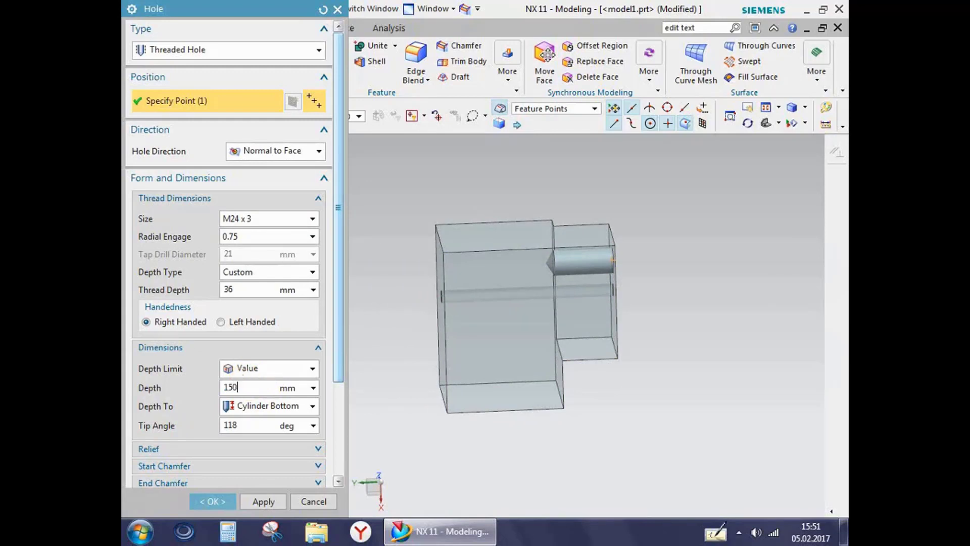
key(Return)
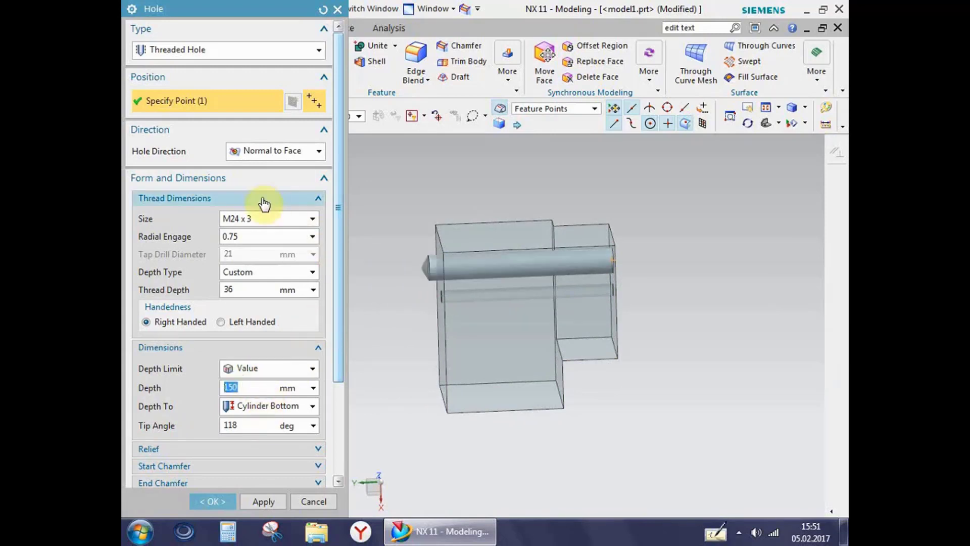
drag(339, 355, 335, 406)
click(292, 379)
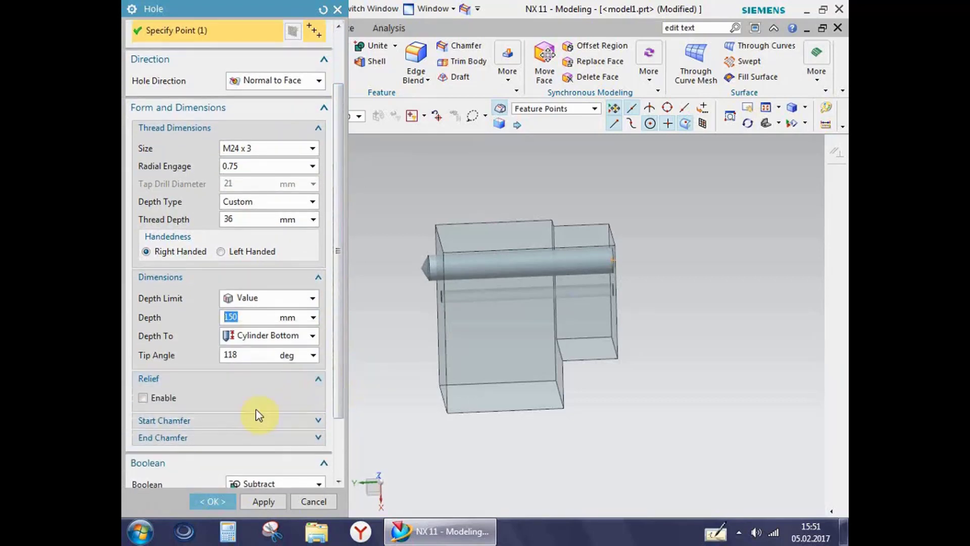
click(143, 398)
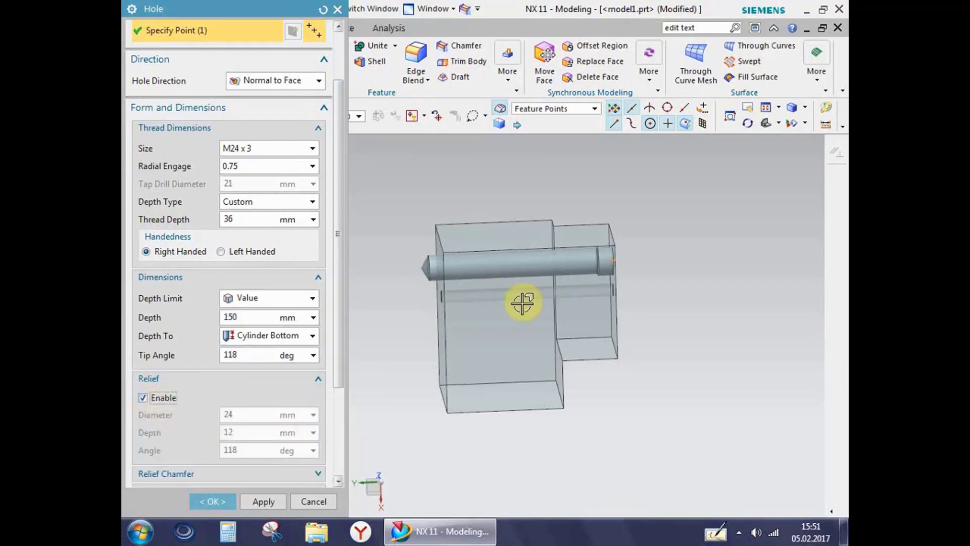
mouse_move(523, 303)
middle_down()
mouse_move(487, 329)
mouse_move(509, 319)
middle_up()
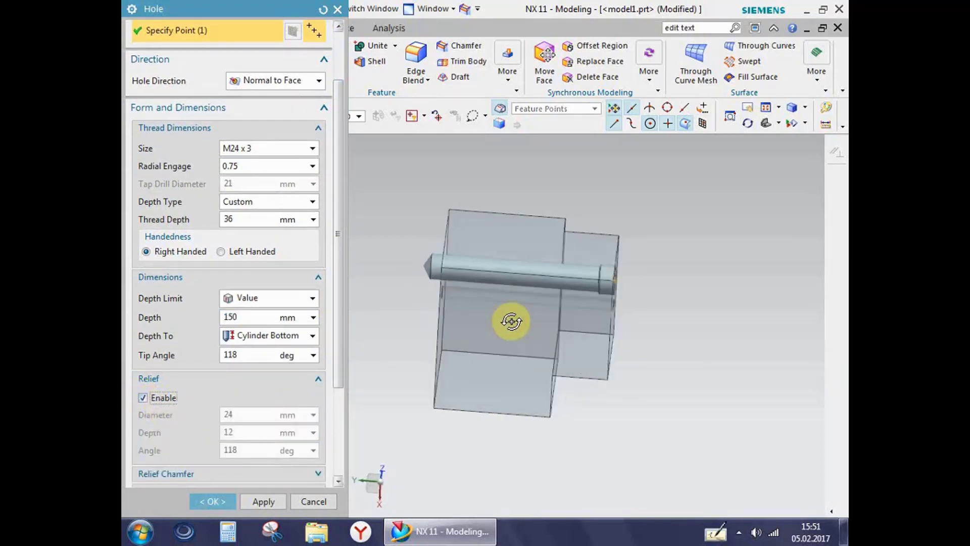
click(145, 399)
Enable the start and end chamfers, keeping the hole normal to the face and threaded.
scroll(136, 420, down, 1)
click(185, 379)
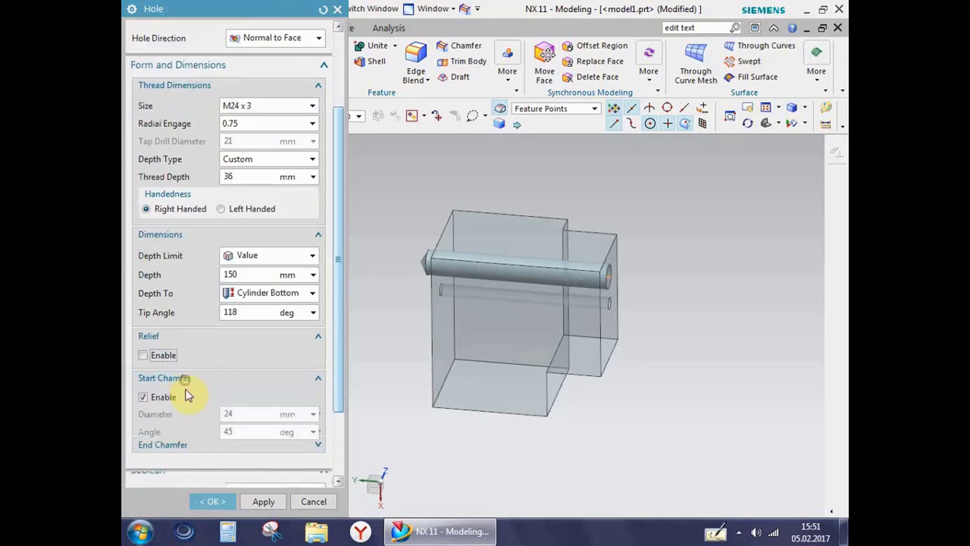
click(202, 450)
scroll(624, 281, up, 3)
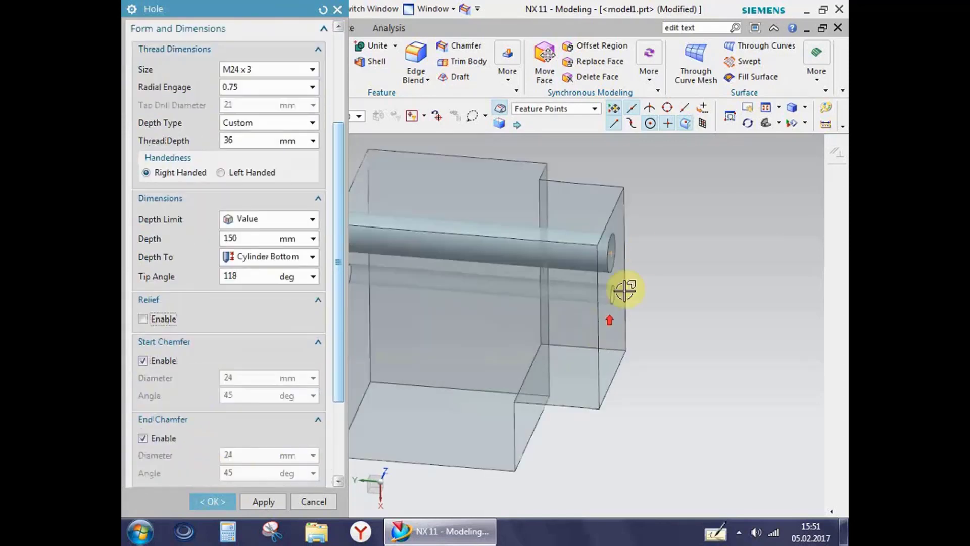
scroll(613, 245, up, 2)
mouse_move(613, 245)
middle_down()
mouse_move(611, 225)
mouse_move(379, 267)
middle_up()
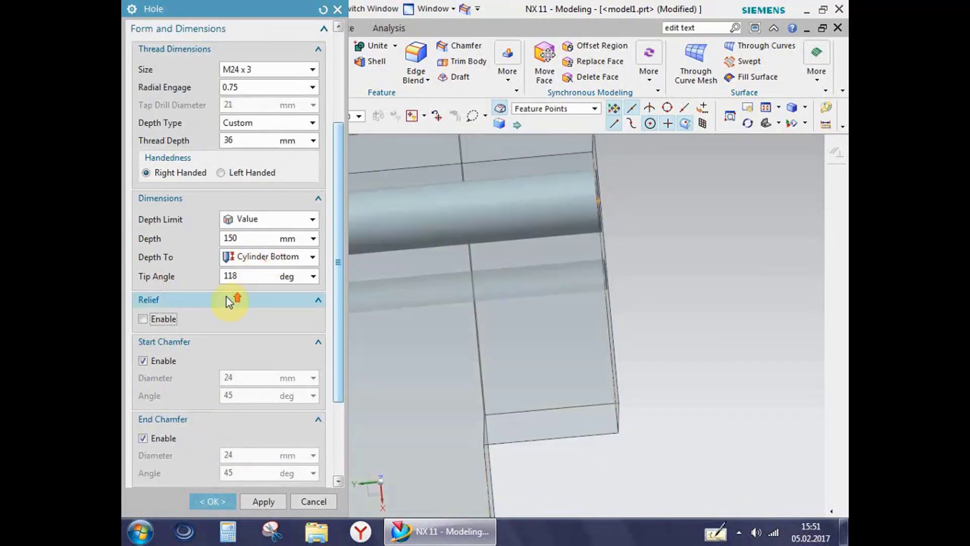
scroll(237, 283, up, 3)
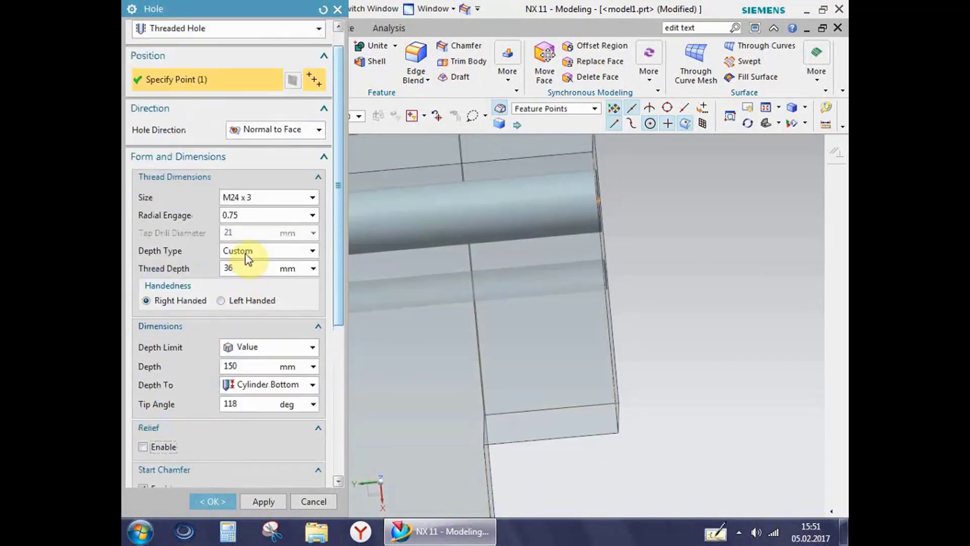
click(268, 131)
scroll(263, 143, up, 1)
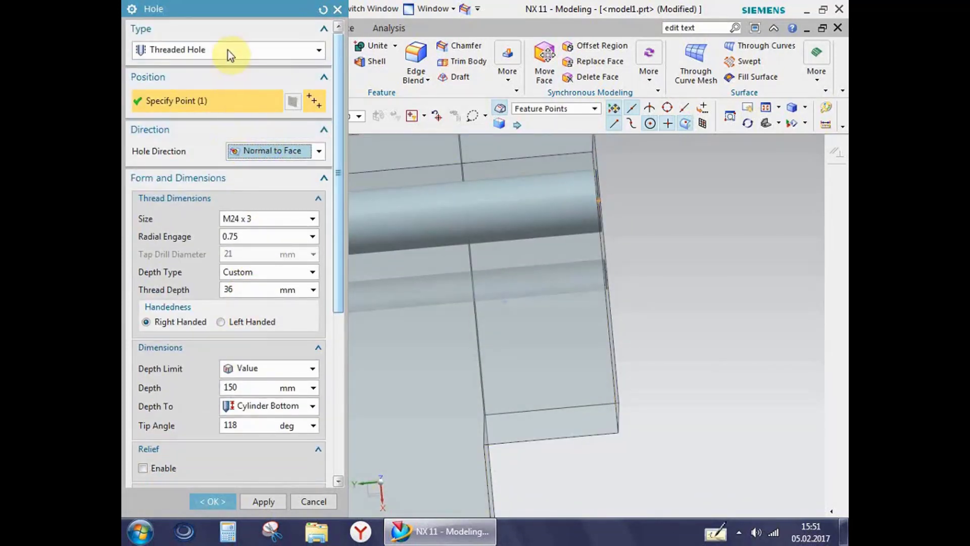
click(228, 49)
Create the M24 x 3 threaded hole and switch to the drawing sheet.
click(212, 501)
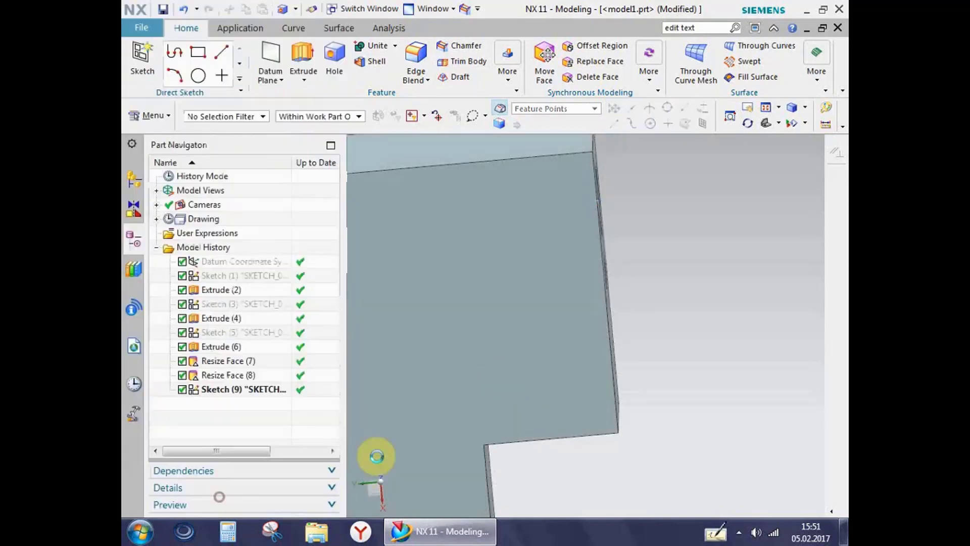
mouse_move(624, 248)
middle_down()
mouse_move(583, 262)
mouse_move(693, 242)
middle_up()
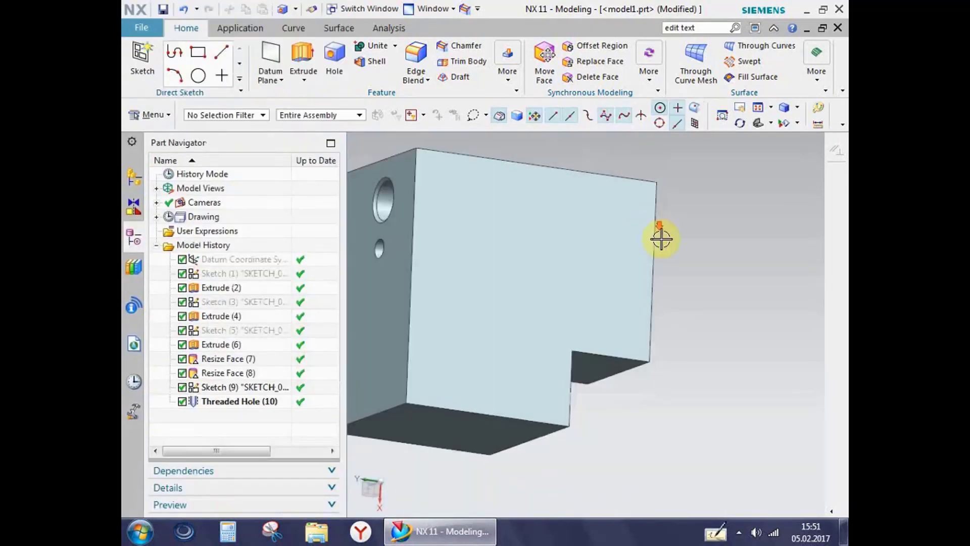
key(ctrl+shift+d)
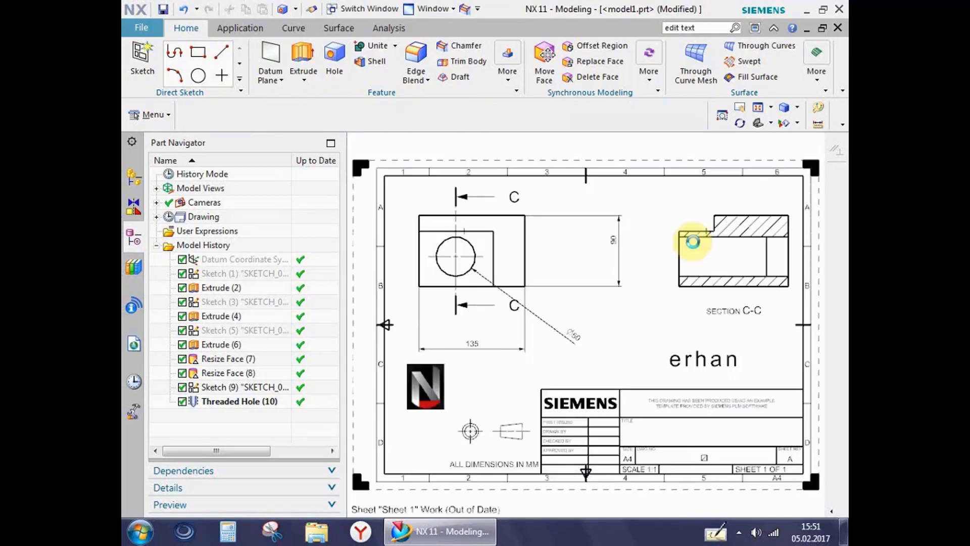
Update the out-of-date drawing views and select section view C-C.
right_click(195, 163)
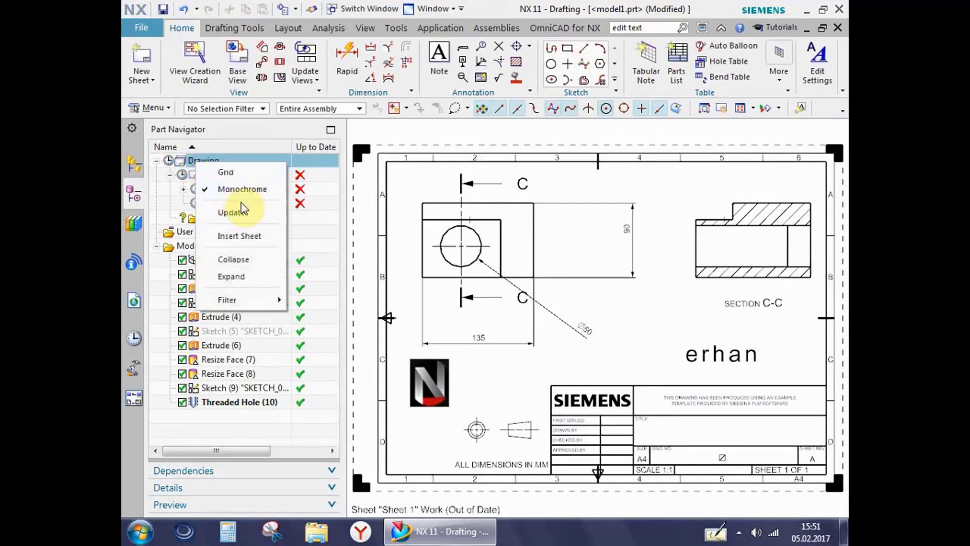
click(239, 221)
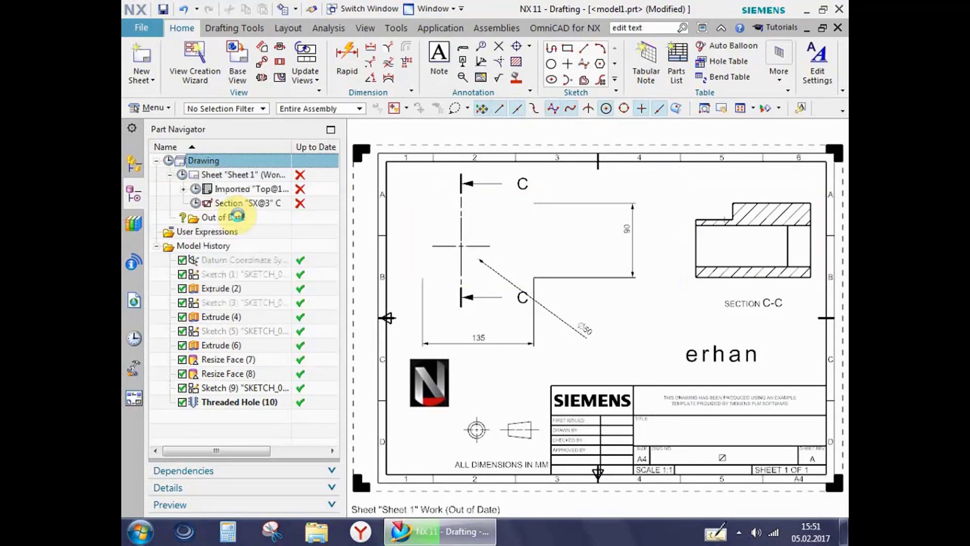
scroll(748, 238, up, 2)
scroll(748, 248, down, 4)
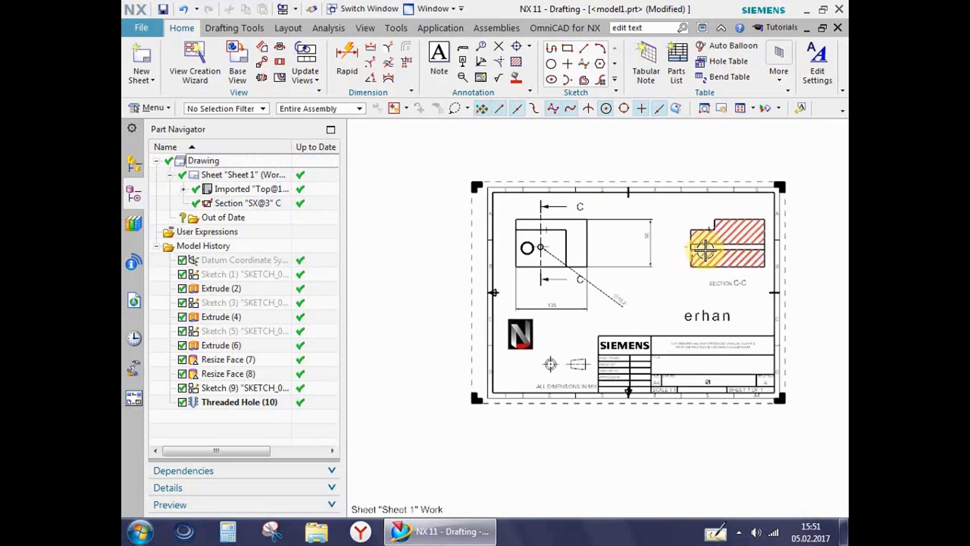
click(715, 260)
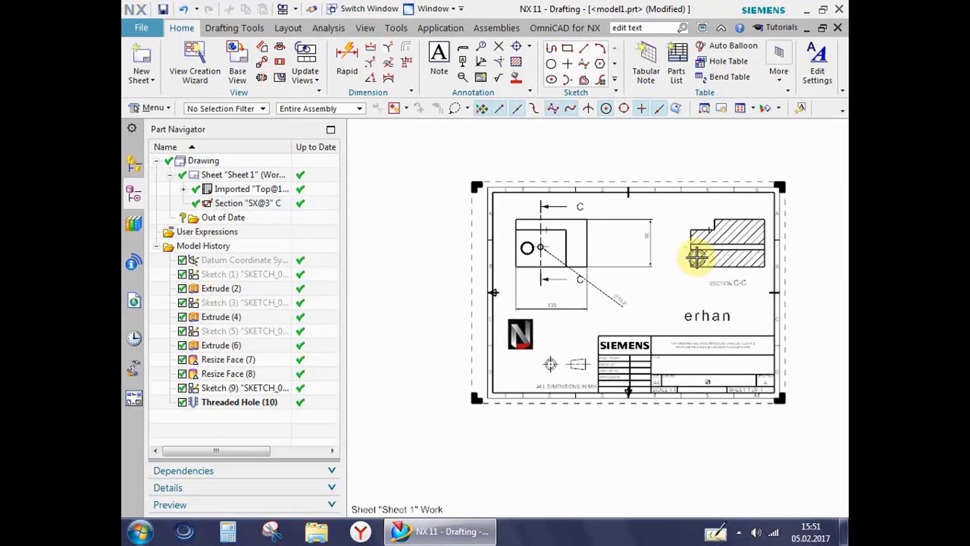
key(ctrl+m)
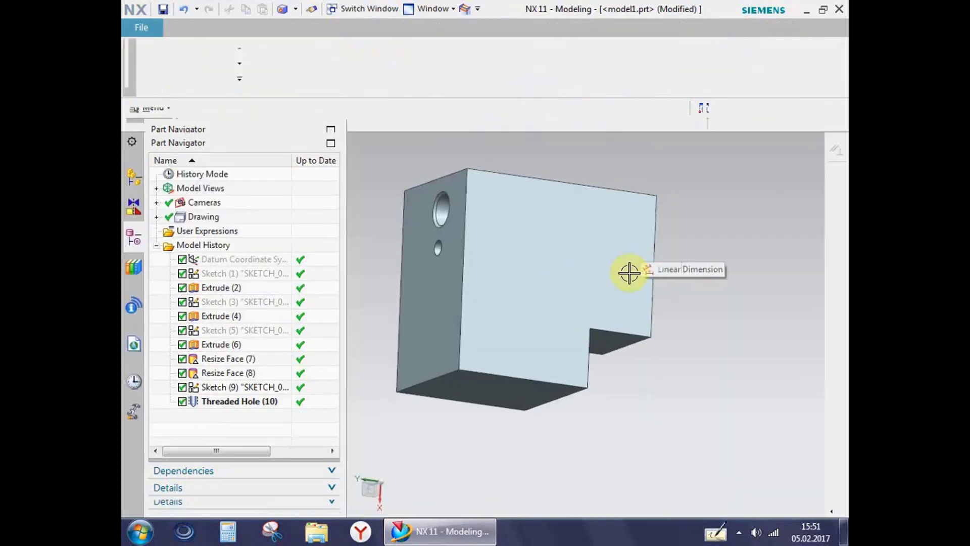
mouse_move(628, 273)
middle_down()
mouse_move(663, 289)
mouse_move(673, 266)
mouse_move(641, 288)
mouse_move(654, 276)
middle_up()
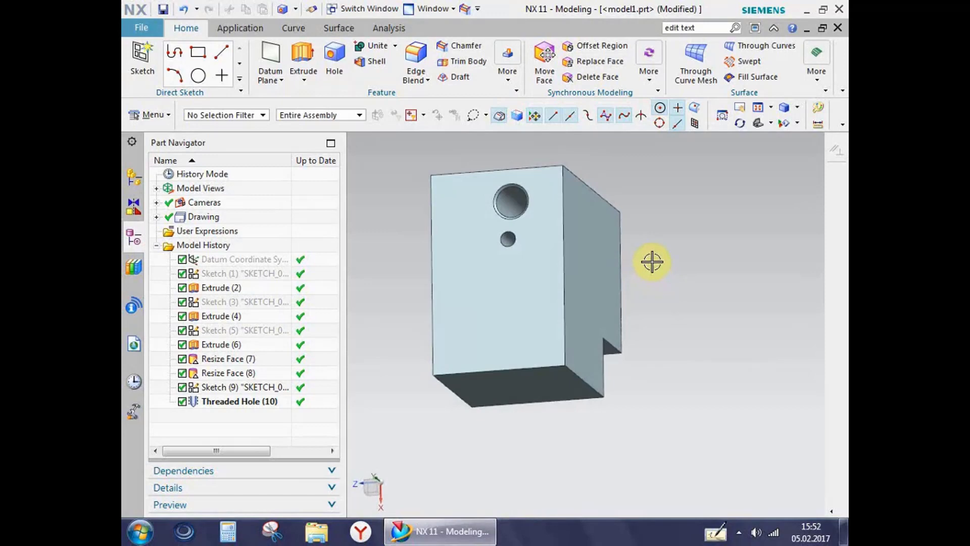
key(ctrl+shift+d)
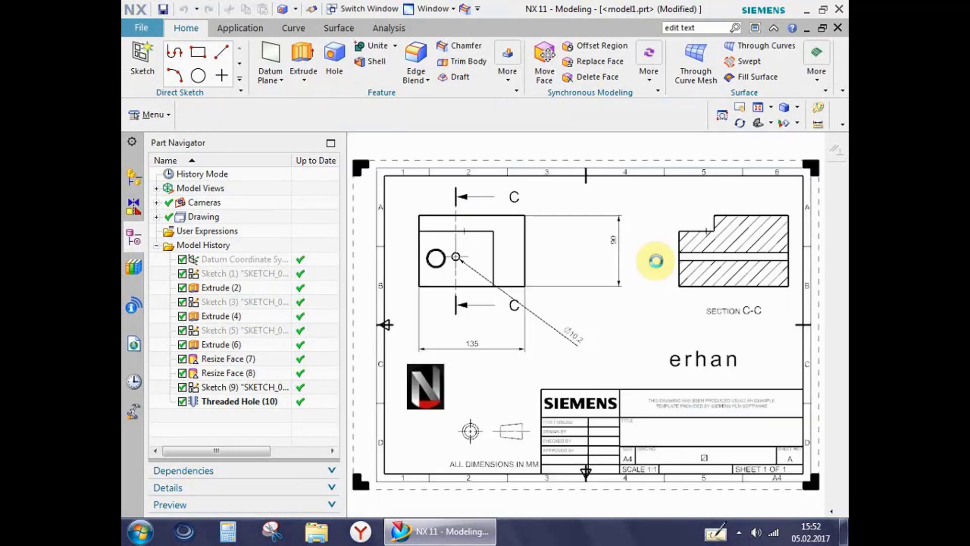
scroll(682, 263, down, 3)
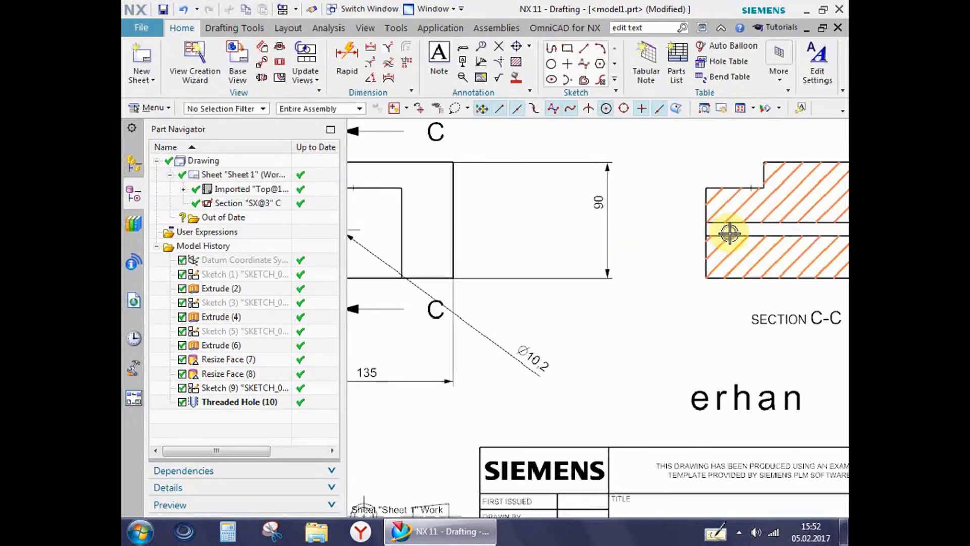
scroll(698, 238, up, 3)
scroll(495, 254, down, 5)
scroll(495, 254, up, 3)
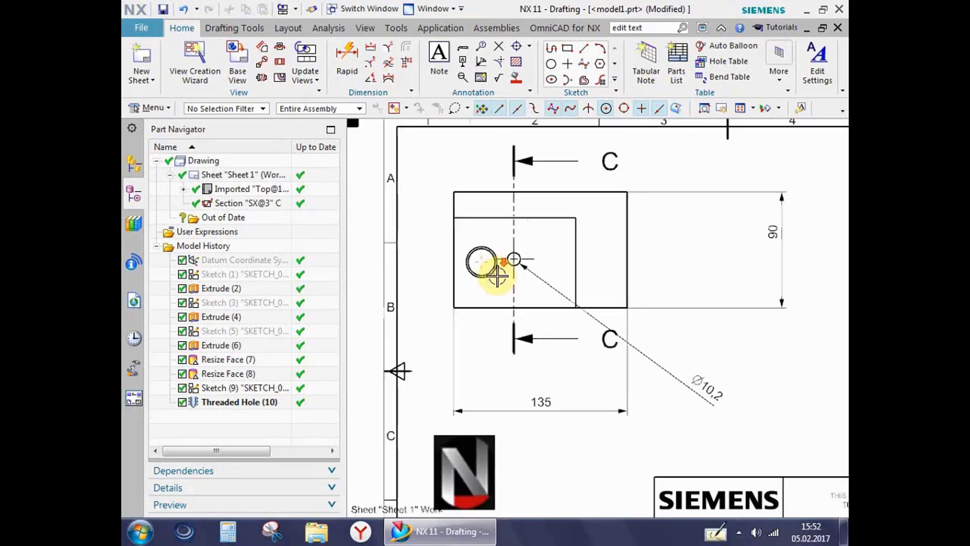
scroll(508, 379, up, 3)
click(503, 444)
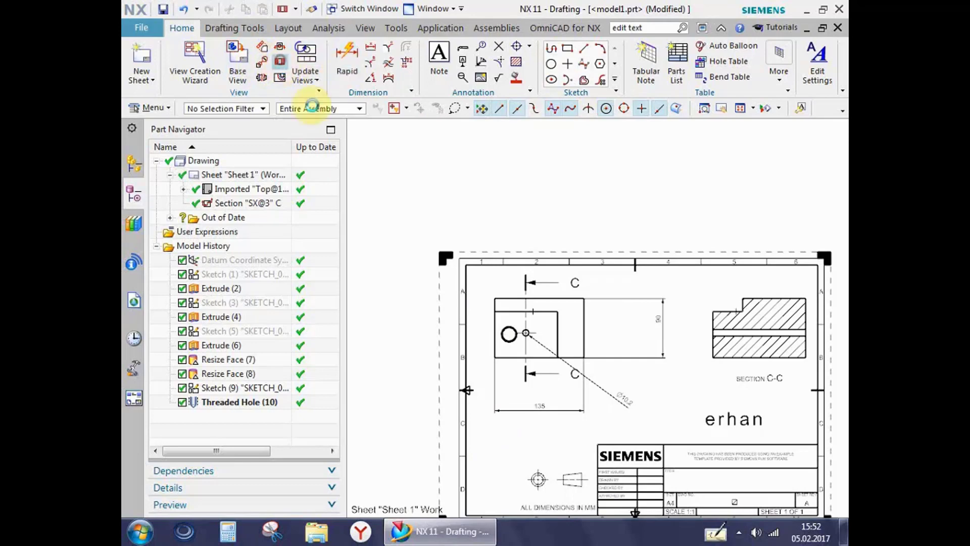
scroll(526, 324, up, 2)
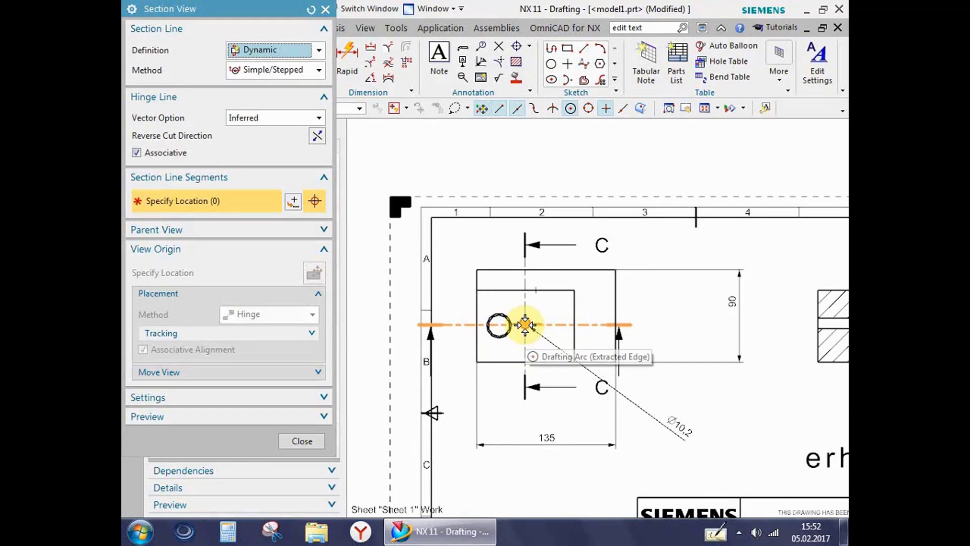
Attempt a D-D section cut through the hole centre, then cancel it.
click(526, 324)
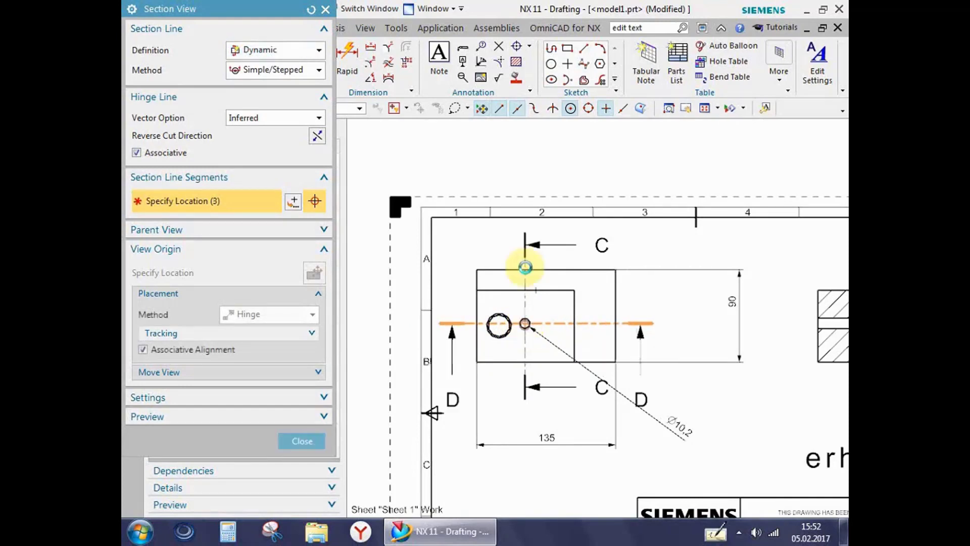
click(528, 201)
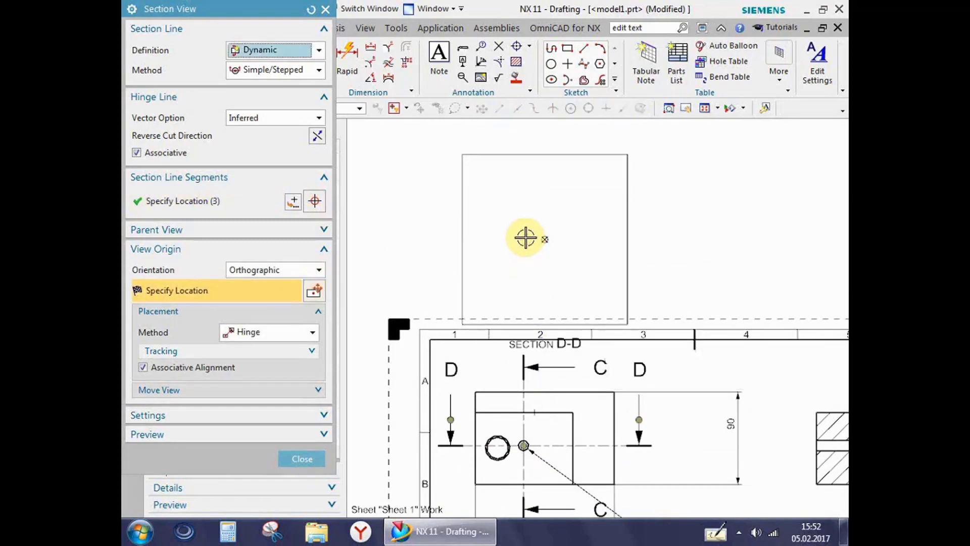
click(520, 234)
scroll(553, 327, down, 3)
scroll(553, 328, up, 3)
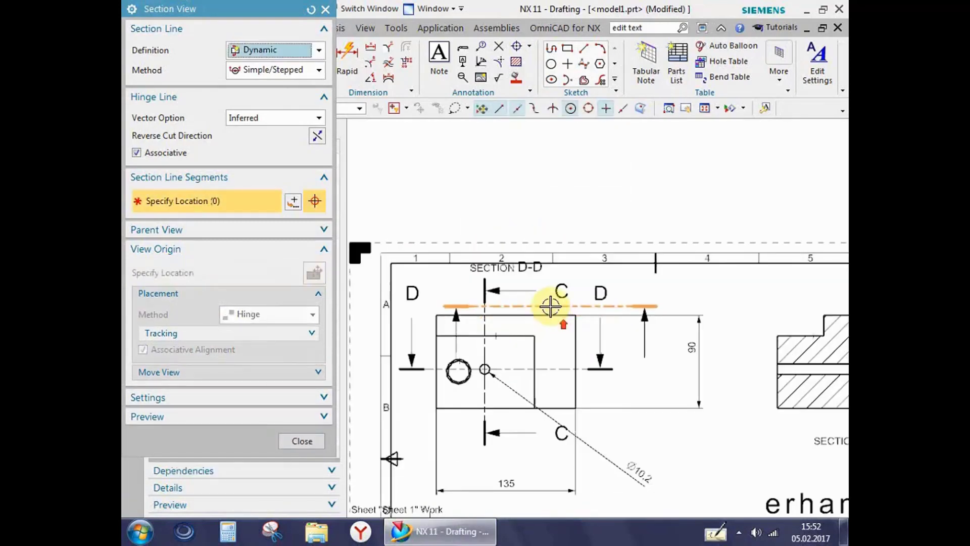
key(Escape)
scroll(613, 303, down, 2)
scroll(482, 205, down, 1)
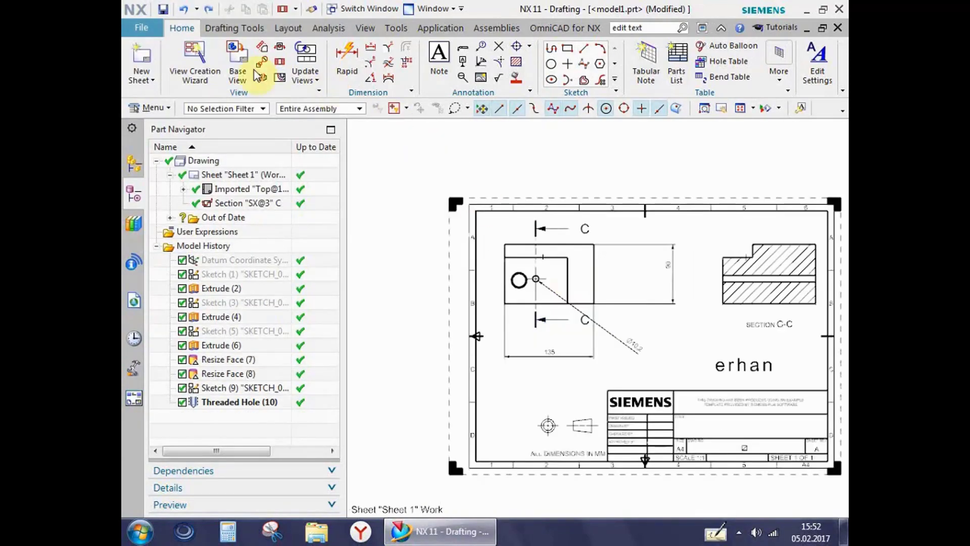
scroll(541, 278, up, 2)
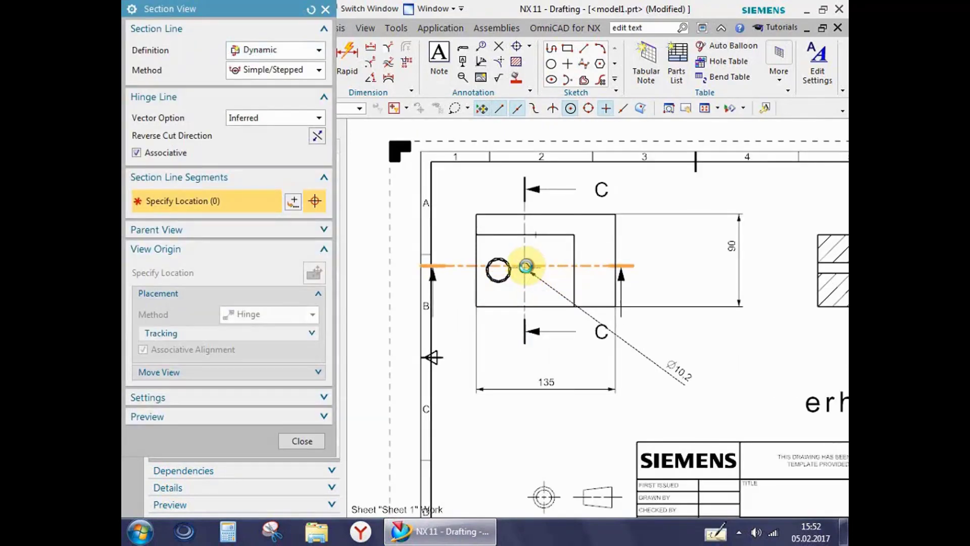
Cut section D-D through the hole centre and place it below the top view.
click(525, 268)
middle_click(520, 356)
shift+middle_drag(519, 357, 556, 265)
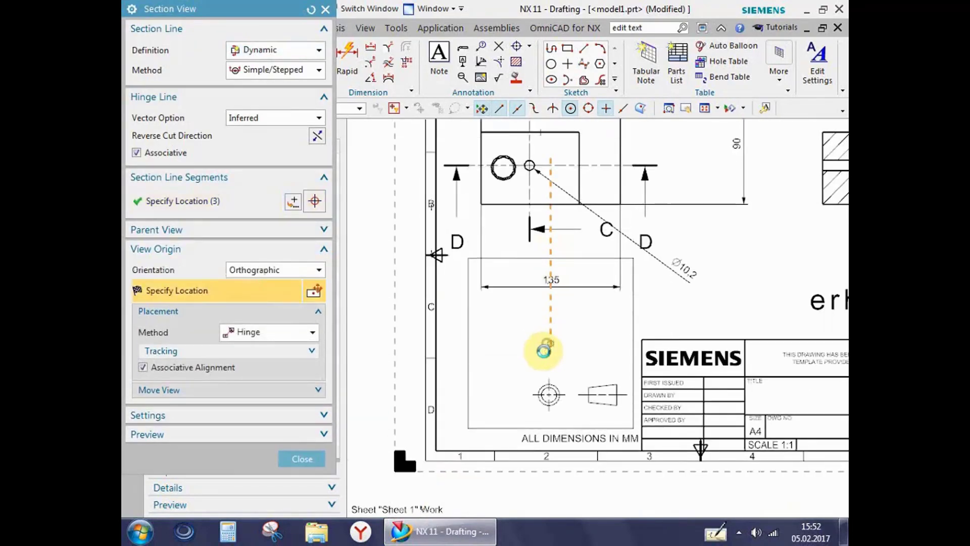
click(519, 371)
scroll(502, 327, up, 1)
scroll(502, 251, up, 1)
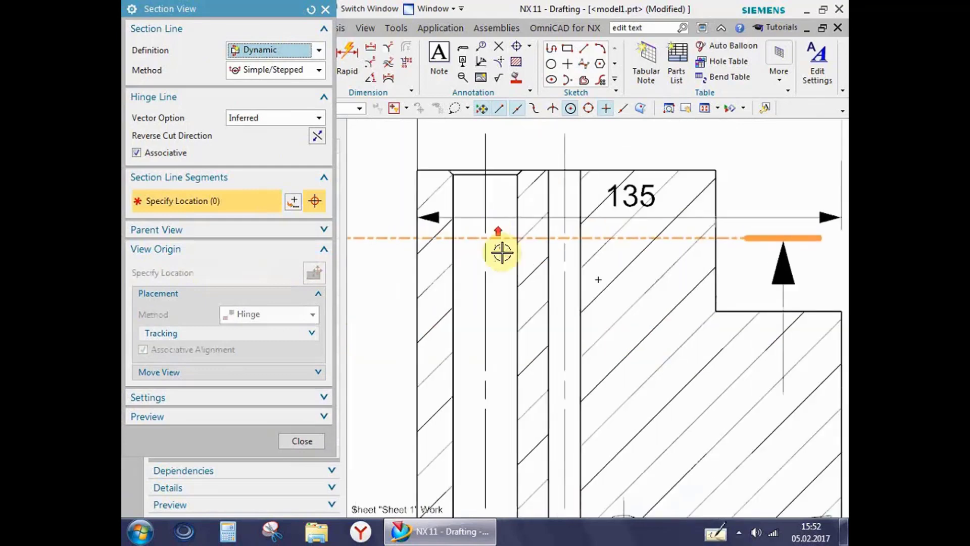
scroll(513, 343, down, 2)
key(Escape)
Inspect section D-D and hide its hatching.
scroll(513, 344, up, 1)
scroll(503, 394, up, 1)
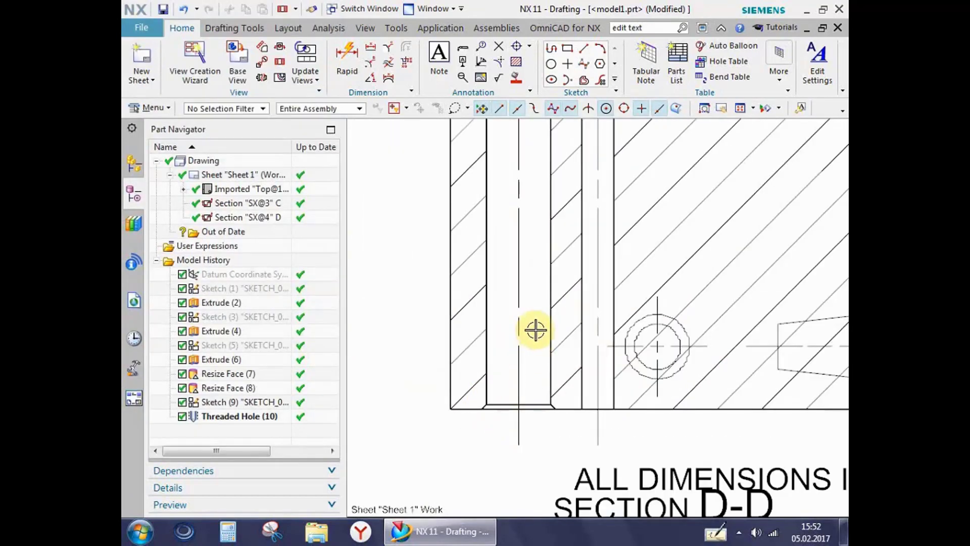
shift+middle_drag(532, 329, 537, 410)
scroll(526, 332, down, 2)
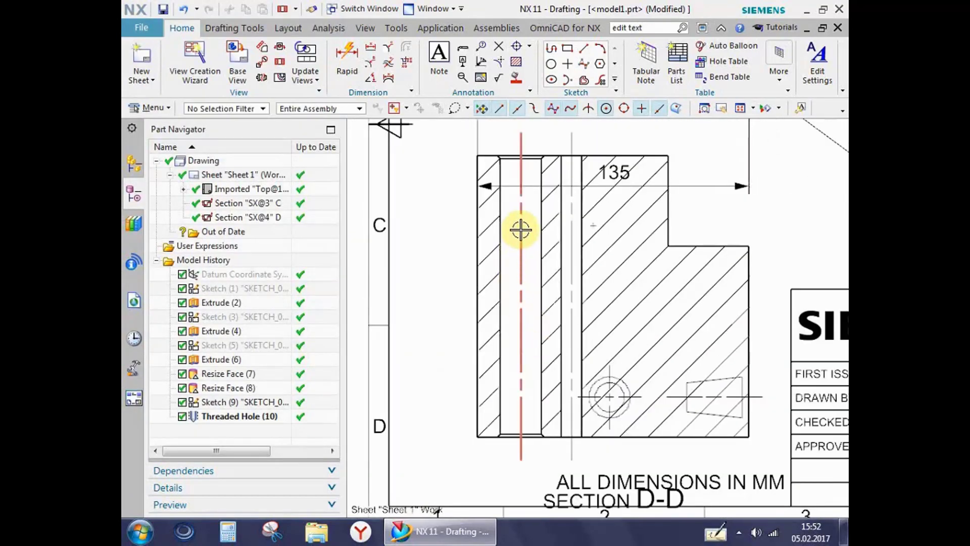
scroll(522, 219, up, 1)
scroll(524, 216, up, 1)
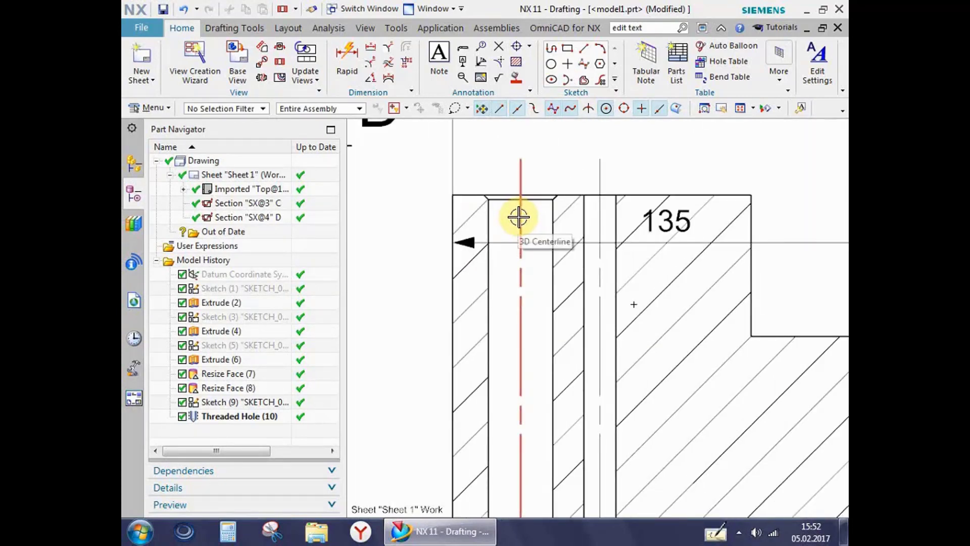
scroll(530, 227, down, 1)
scroll(541, 252, down, 1)
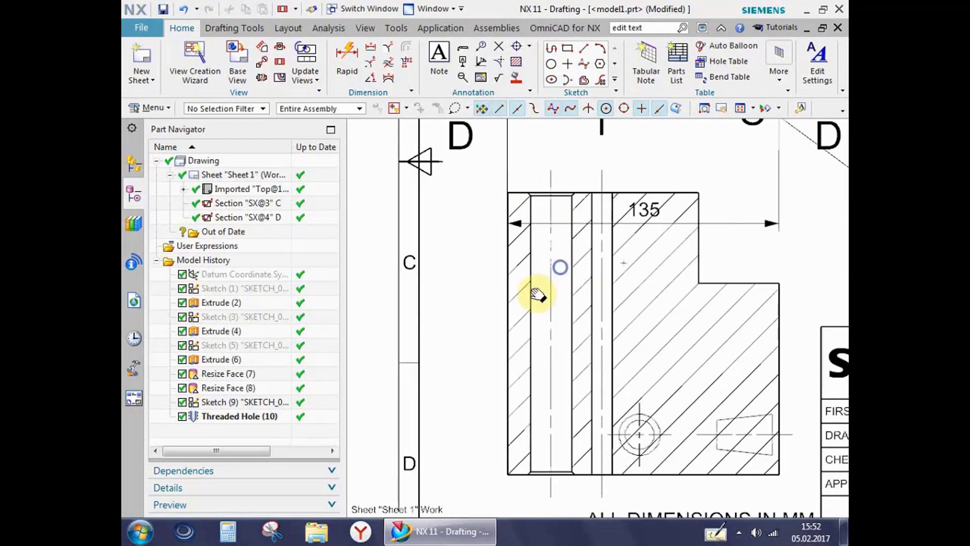
scroll(571, 348, down, 1)
scroll(611, 402, down, 1)
scroll(586, 417, up, 2)
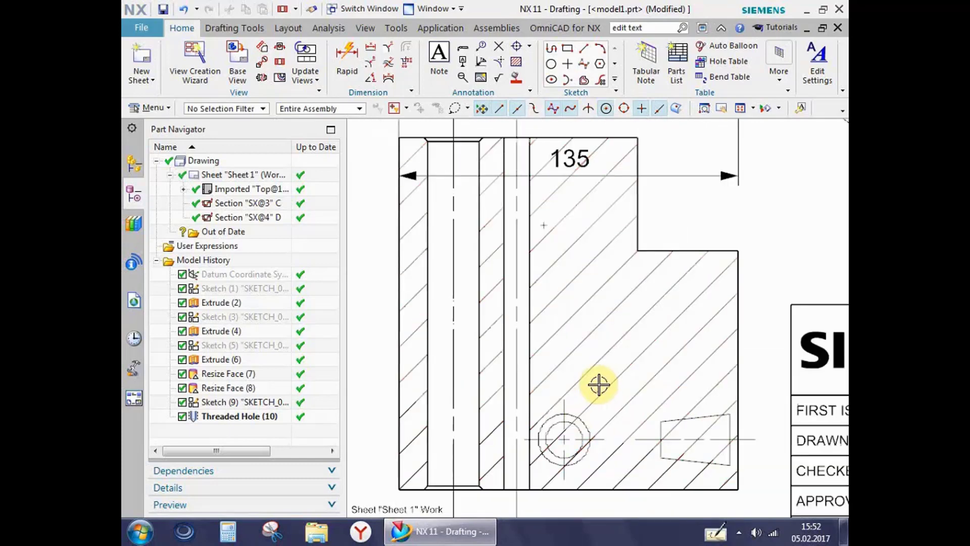
click(606, 406)
click(600, 414)
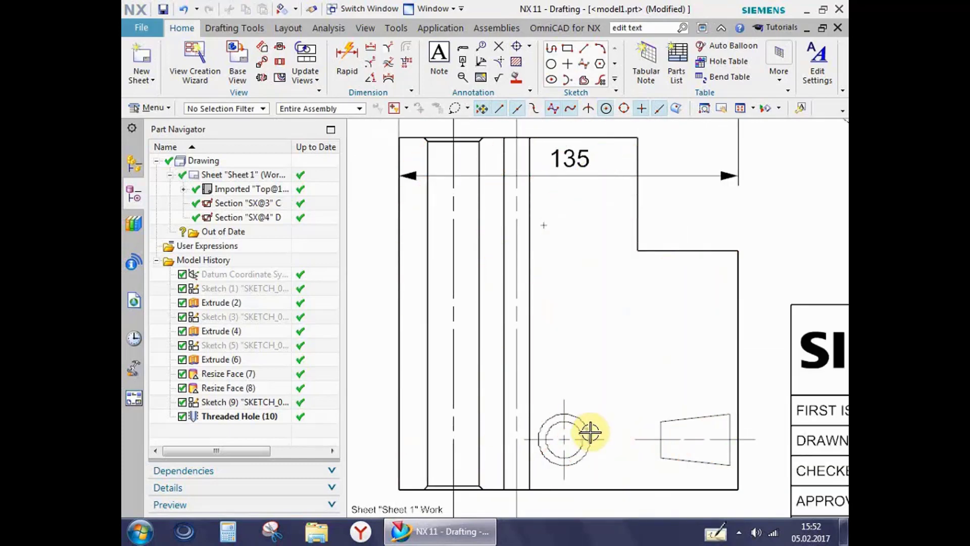
Undo to remove section view D-D, leaving the top view and section C-C.
key(ctrl+z)
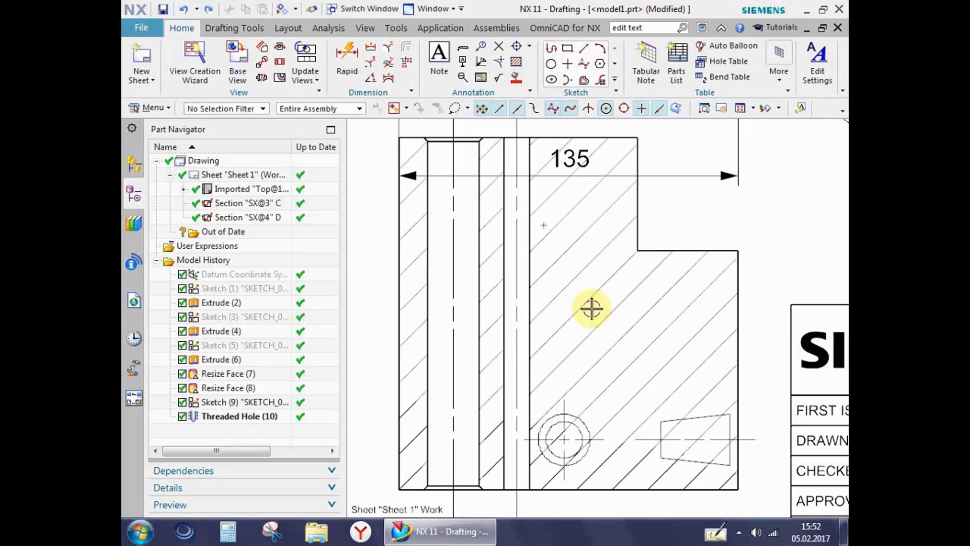
scroll(581, 314, down, 1)
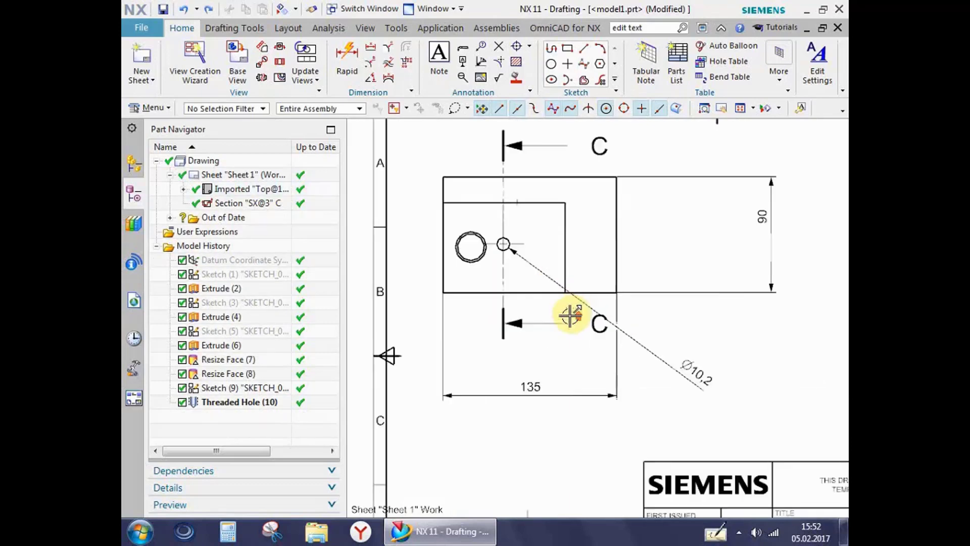
scroll(552, 362, down, 1)
middle_drag(669, 339, 588, 382)
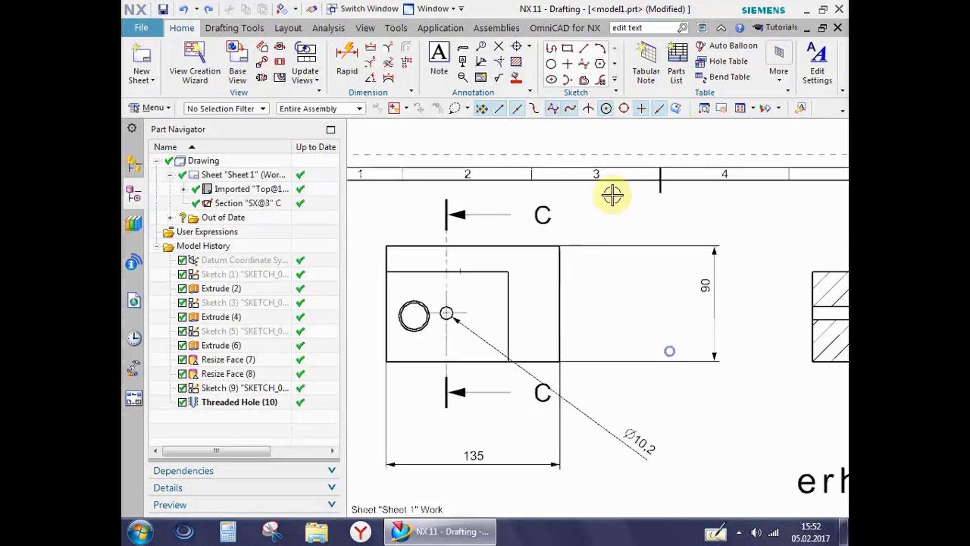
Apply Version Up from Drafting Tools to the Section C-C view.
click(440, 28)
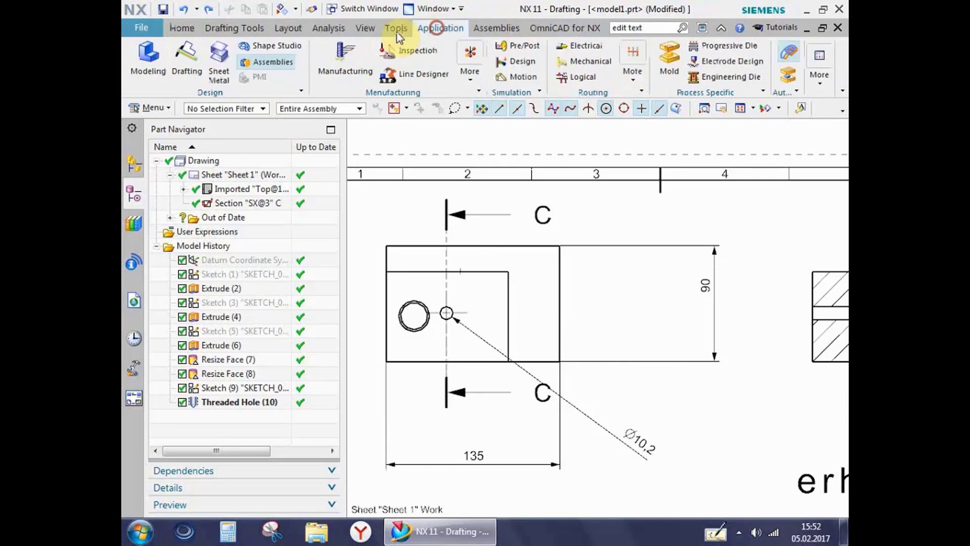
click(223, 30)
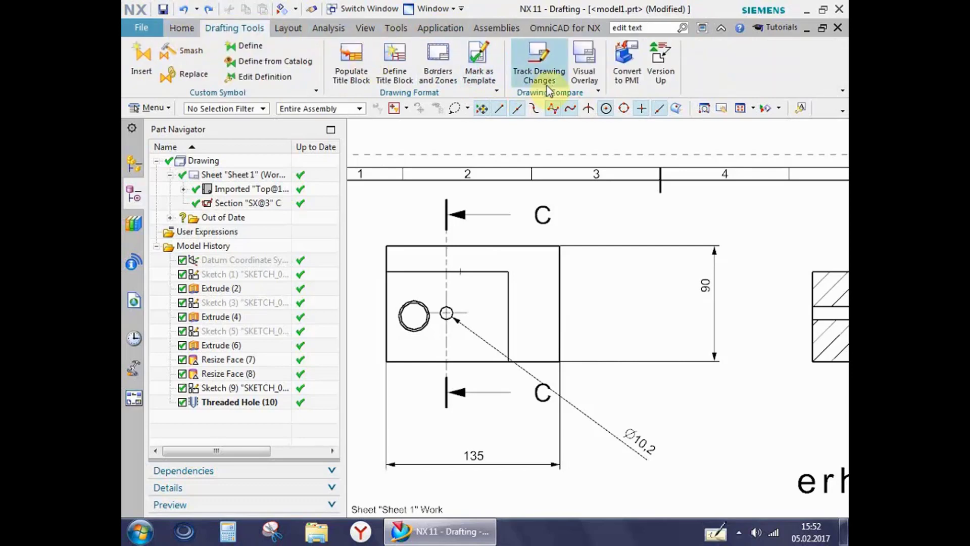
scroll(657, 316, up, 2)
middle_drag(656, 317, 625, 352)
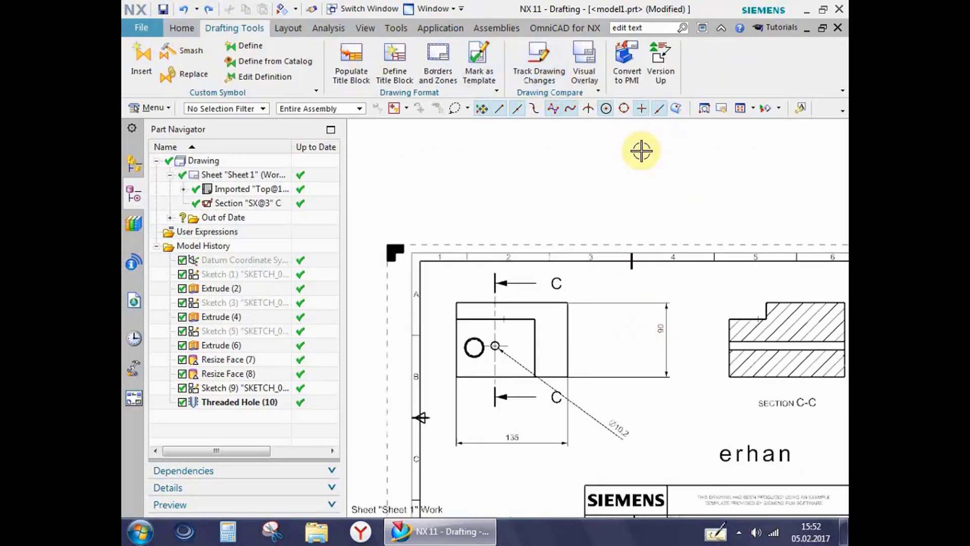
click(662, 76)
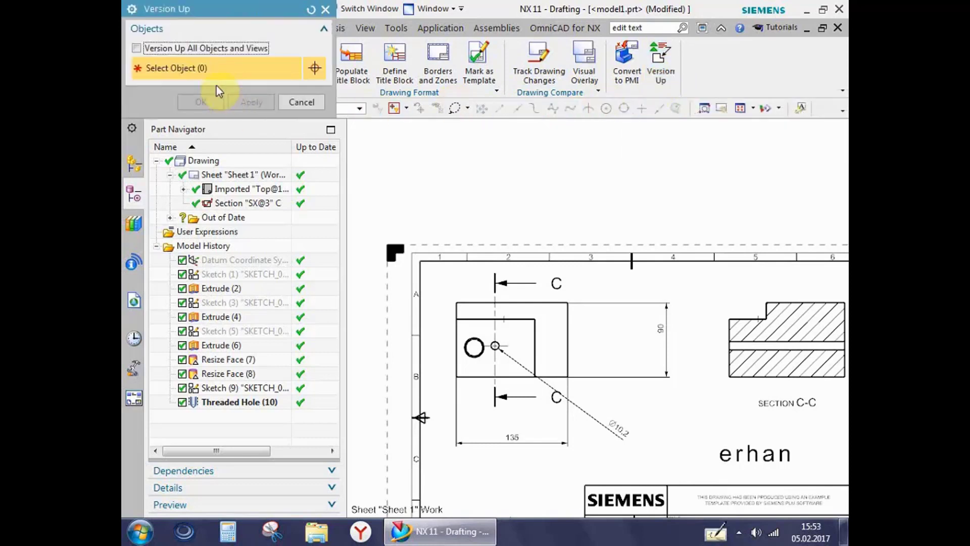
click(814, 282)
click(325, 9)
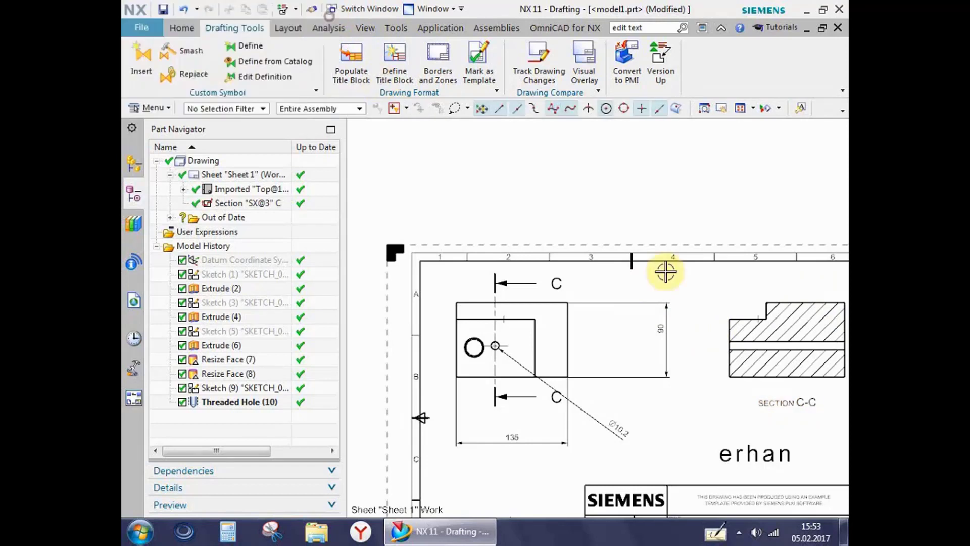
mouse_move(674, 297)
middle_down()
mouse_move(617, 319)
mouse_move(618, 290)
middle_up()
scroll(620, 290, down, 1)
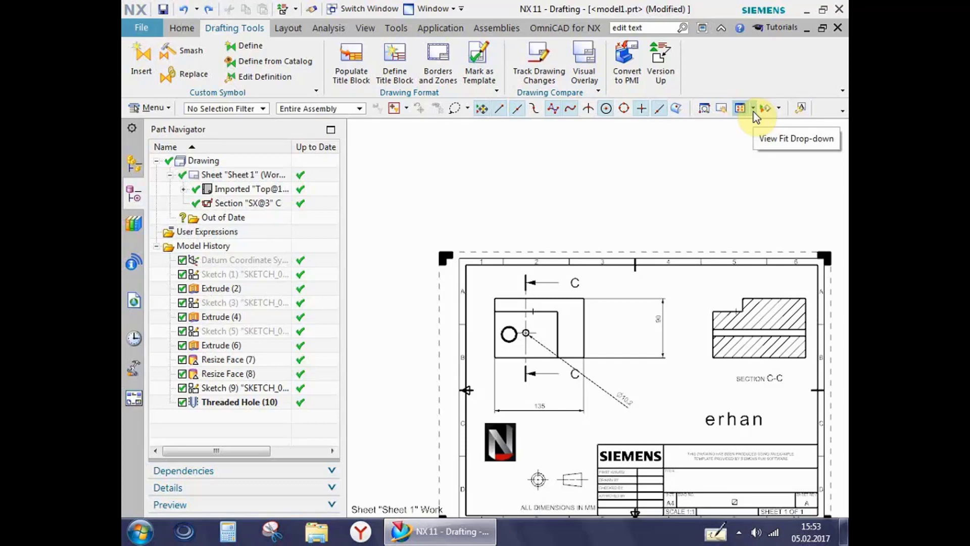
scroll(607, 219, up, 3)
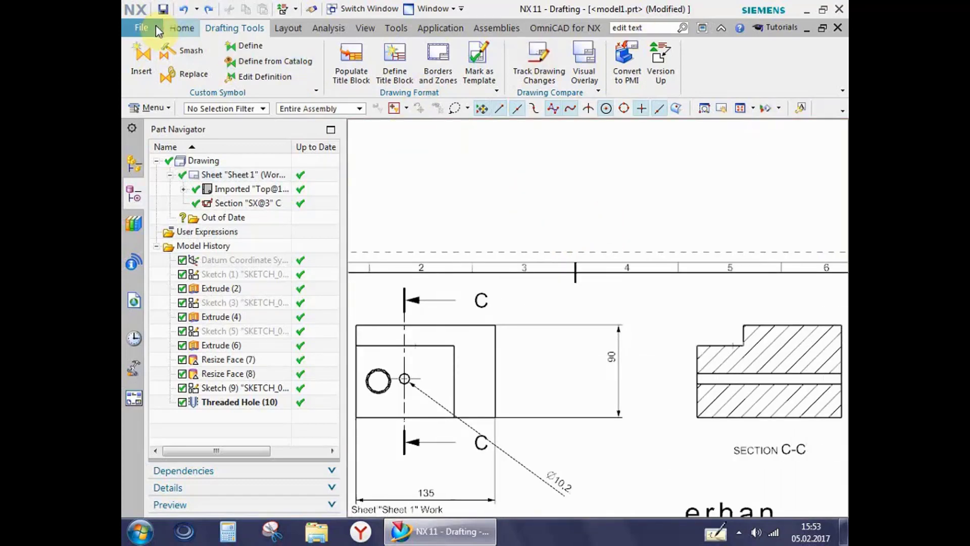
Add a rapid dimension across the slot edges beside section C-C.
click(182, 28)
click(347, 59)
scroll(695, 384, up, 2)
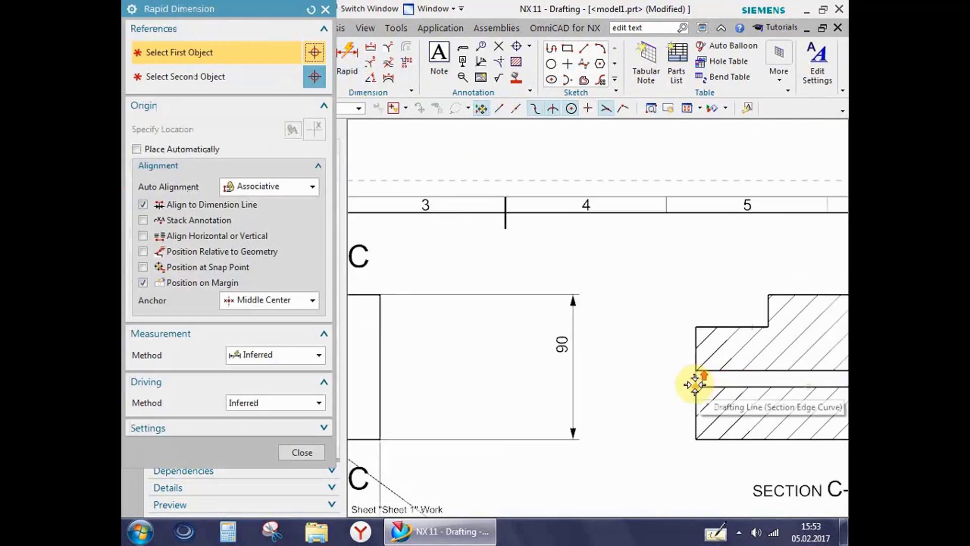
click(695, 385)
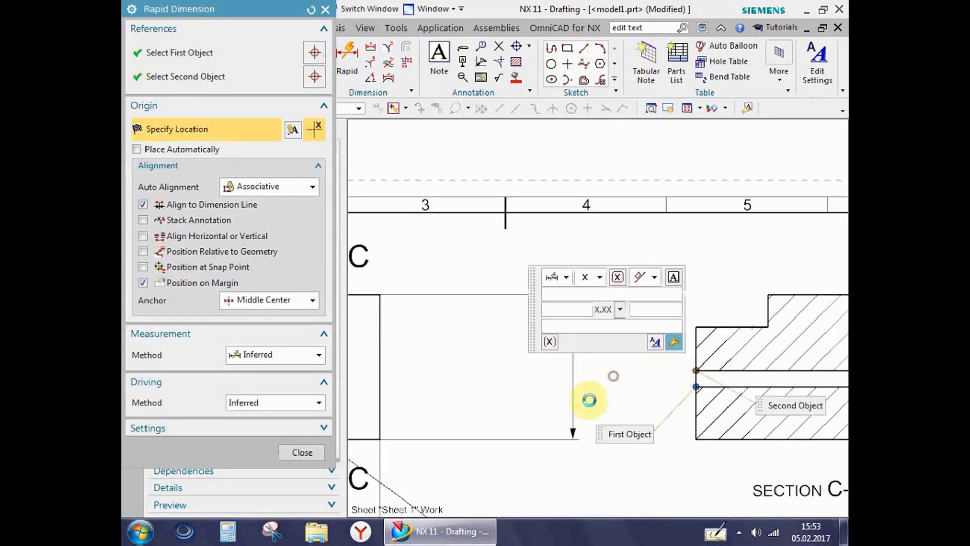
click(590, 400)
click(303, 452)
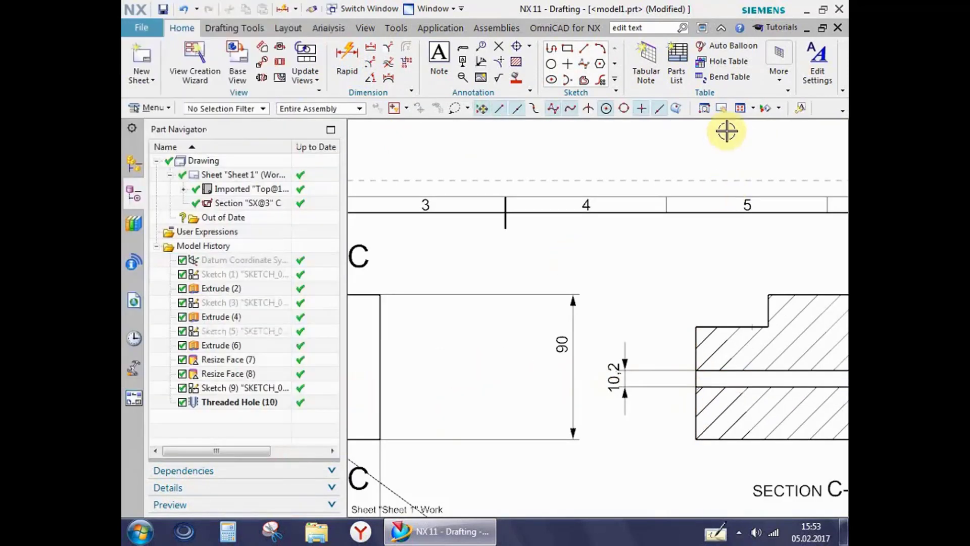
Edit the 10,2 dimension's text to manual text M12*1.25, accepting the warning.
click(801, 110)
click(615, 372)
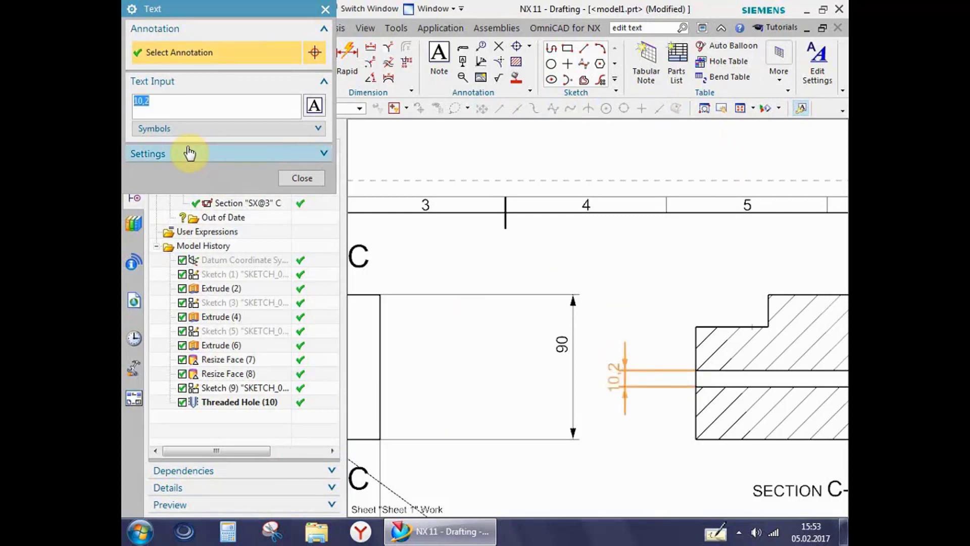
text(m)
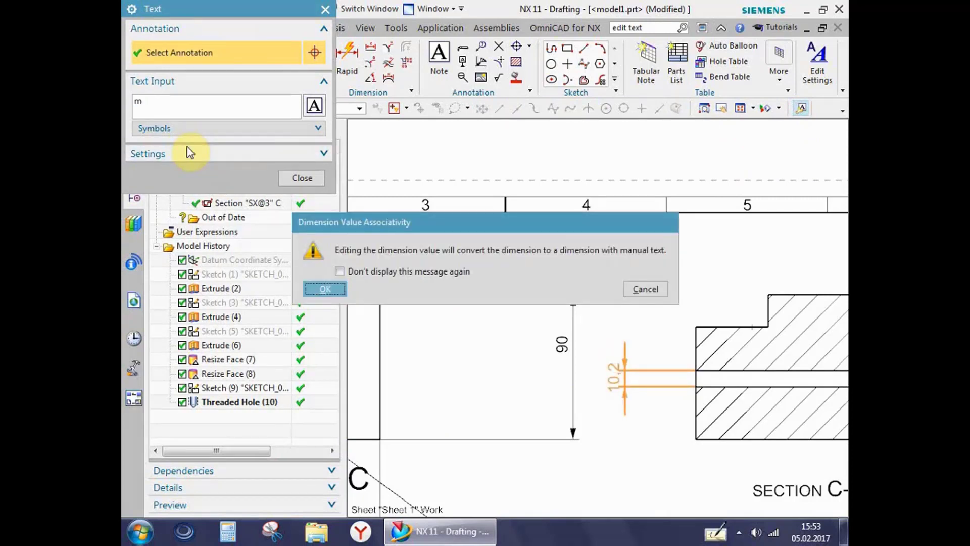
click(323, 289)
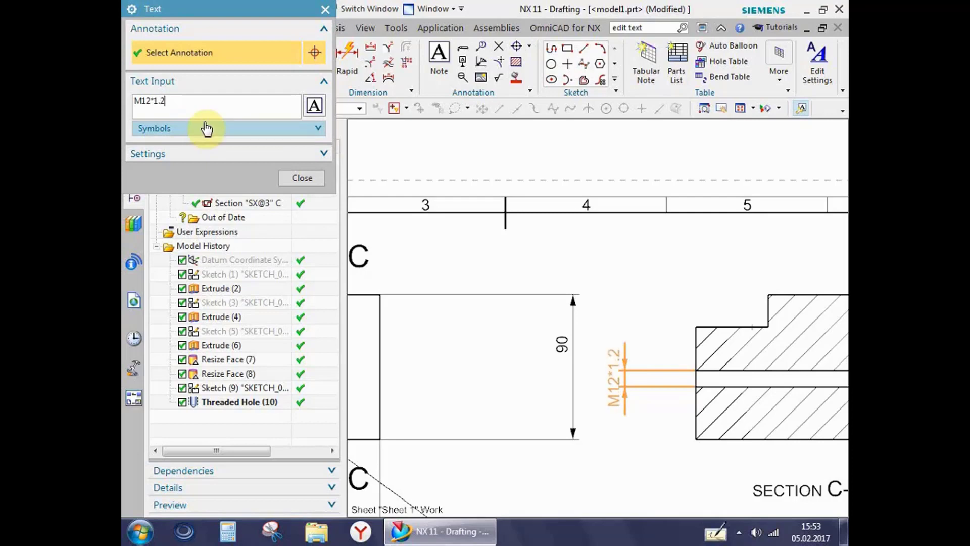
Finish the M12*1.25 text entry and select that dimension.
text(5)
click(302, 177)
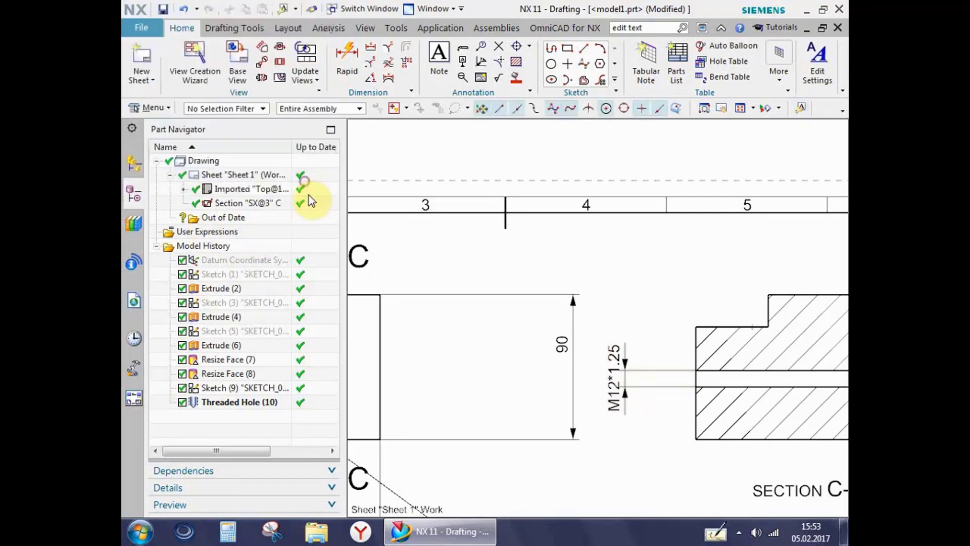
scroll(661, 325, down, 2)
scroll(622, 340, down, 2)
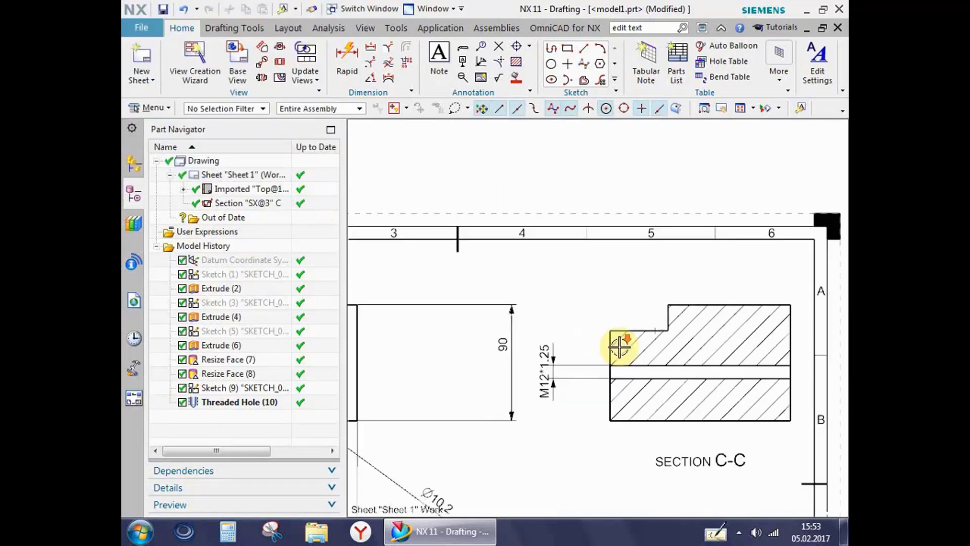
scroll(516, 308, down, 2)
scroll(516, 308, down, 1)
scroll(570, 283, down, 2)
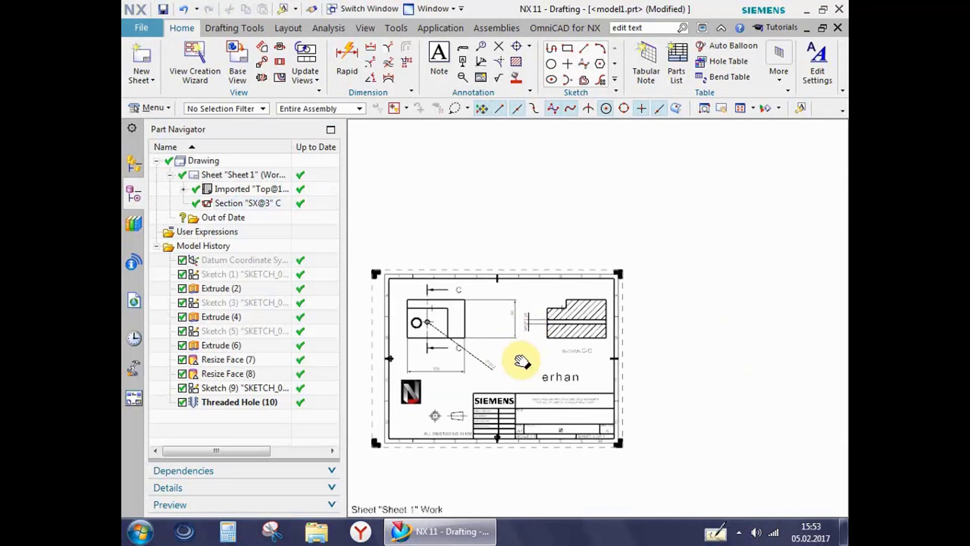
scroll(523, 331, up, 3)
scroll(531, 309, up, 2)
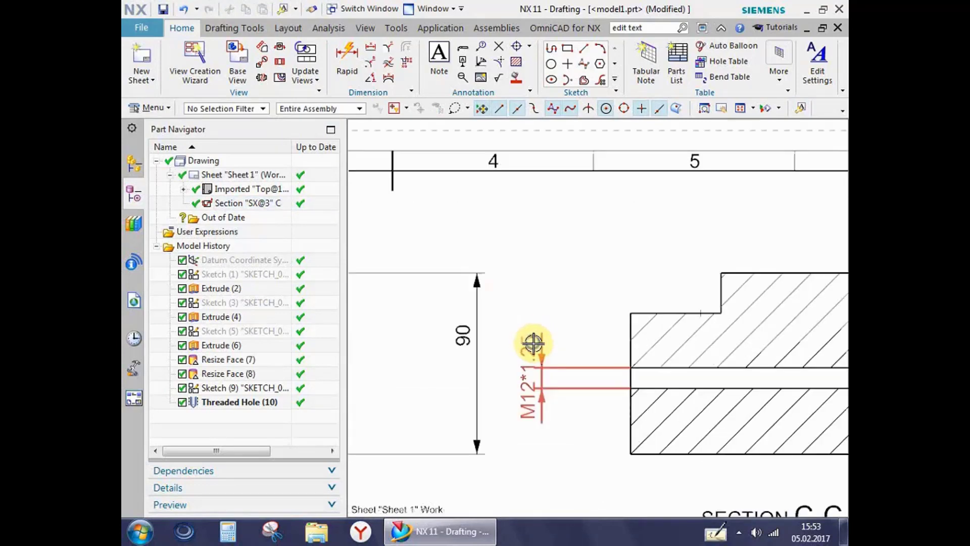
click(519, 348)
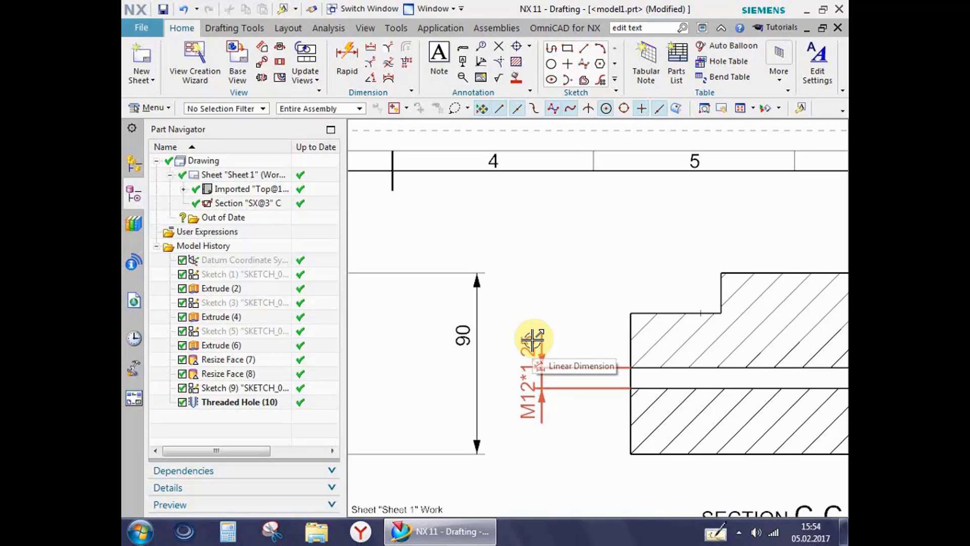
Delete the M12*1.25 dimension, leaving section C-C with only the 90 dimension.
scroll(533, 339, down, 3)
shift+middle_drag(574, 314, 604, 399)
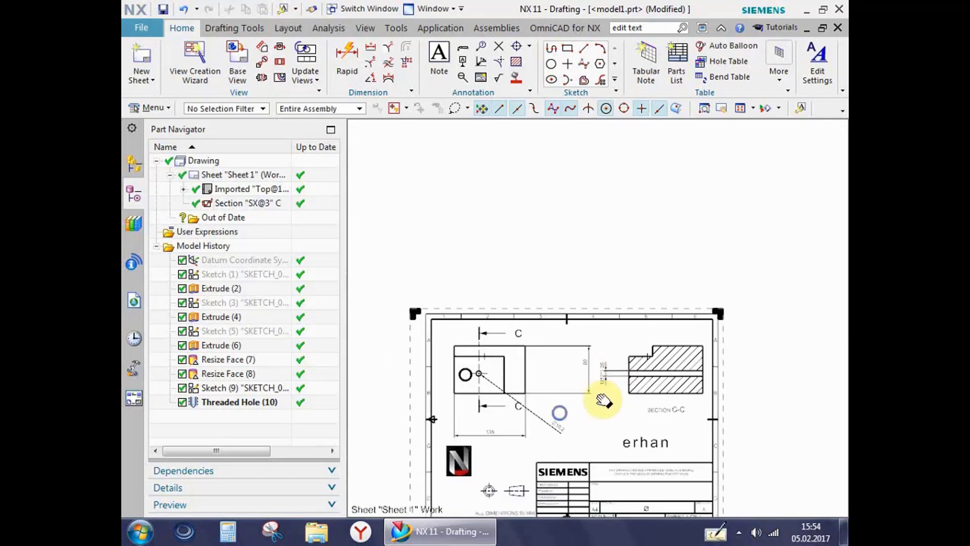
scroll(623, 347, up, 3)
scroll(574, 360, up, 2)
scroll(629, 335, up, 1)
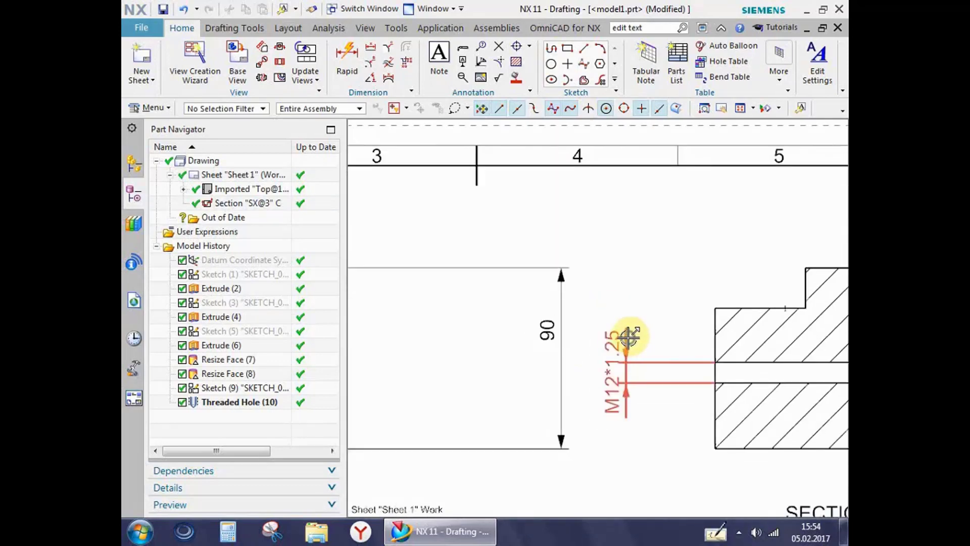
click(628, 335)
click(602, 343)
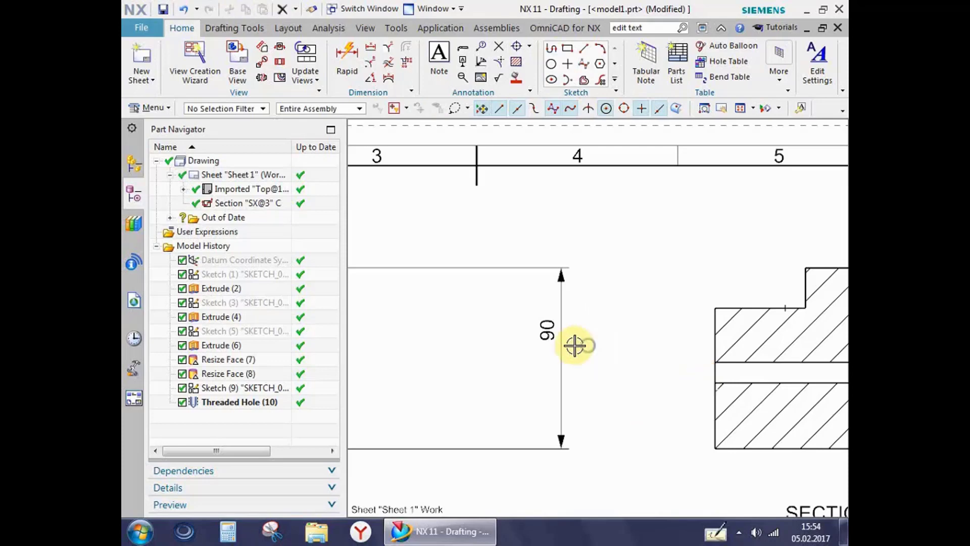
scroll(575, 345, down, 2)
scroll(637, 303, down, 2)
scroll(634, 288, down, 2)
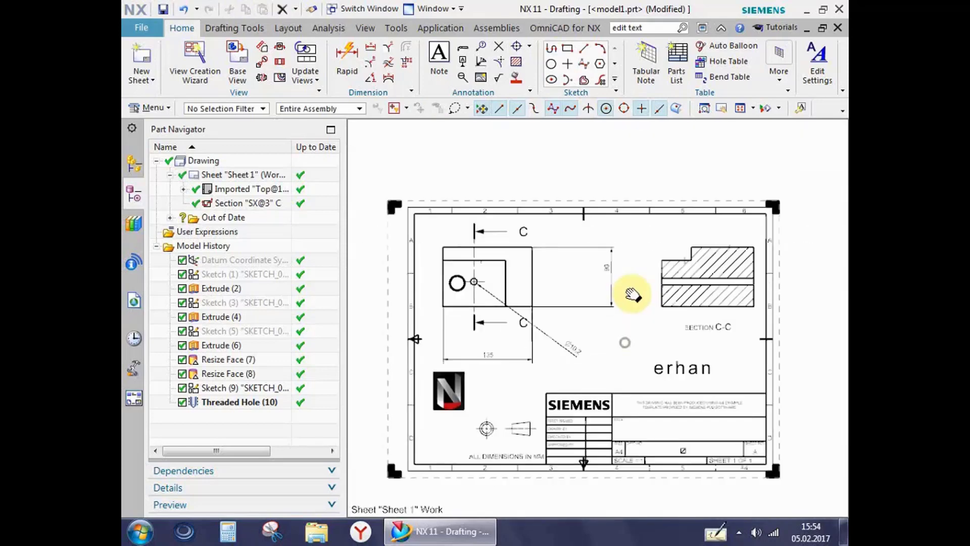
scroll(622, 276, up, 1)
scroll(599, 321, up, 1)
scroll(585, 310, up, 1)
Delete the front and section C-C views plus the diagonal and vertical 80 dimensions.
scroll(523, 407, down, 4)
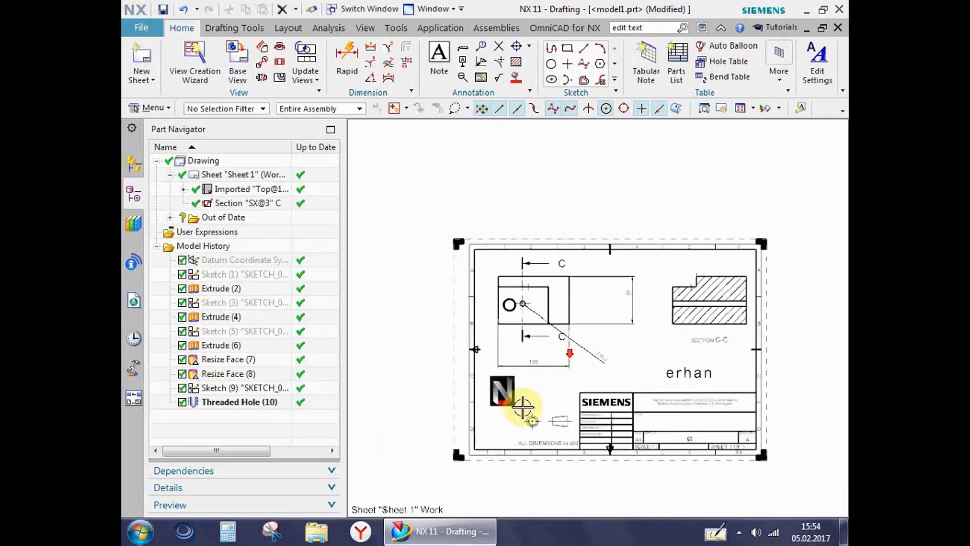
drag(523, 407, 612, 306)
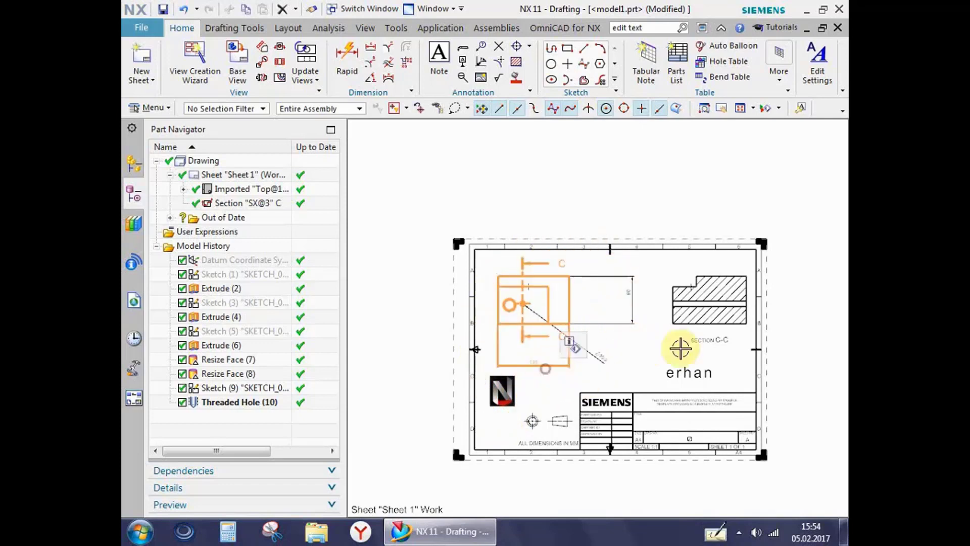
mouse_move(693, 357)
mouse_down()
mouse_move(761, 353)
mouse_move(753, 348)
mouse_up()
key(Delete)
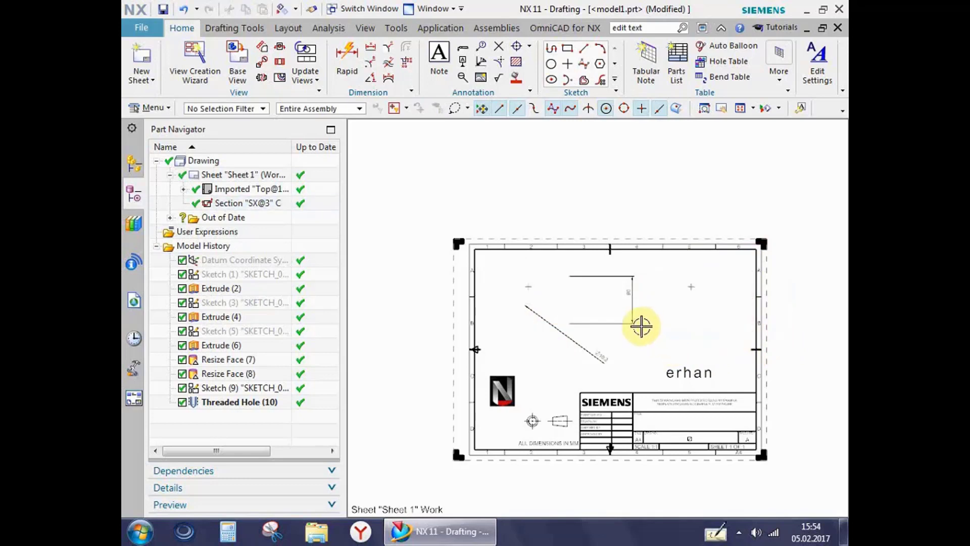
click(599, 358)
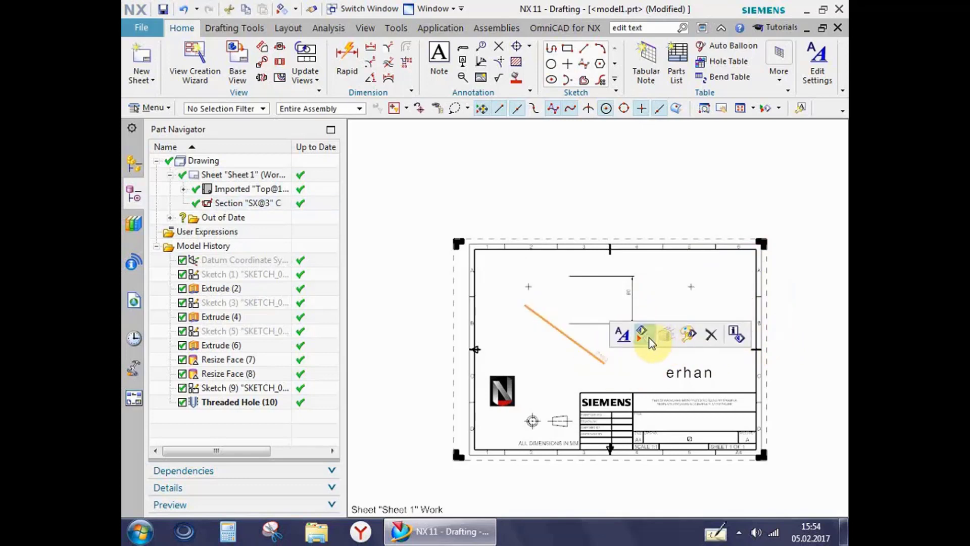
key(Delete)
click(639, 324)
key(Delete)
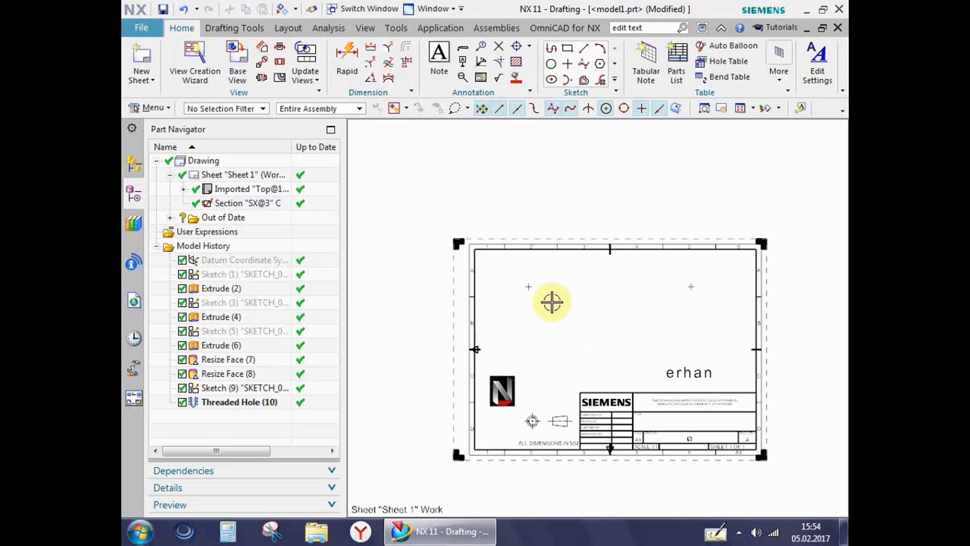
click(513, 271)
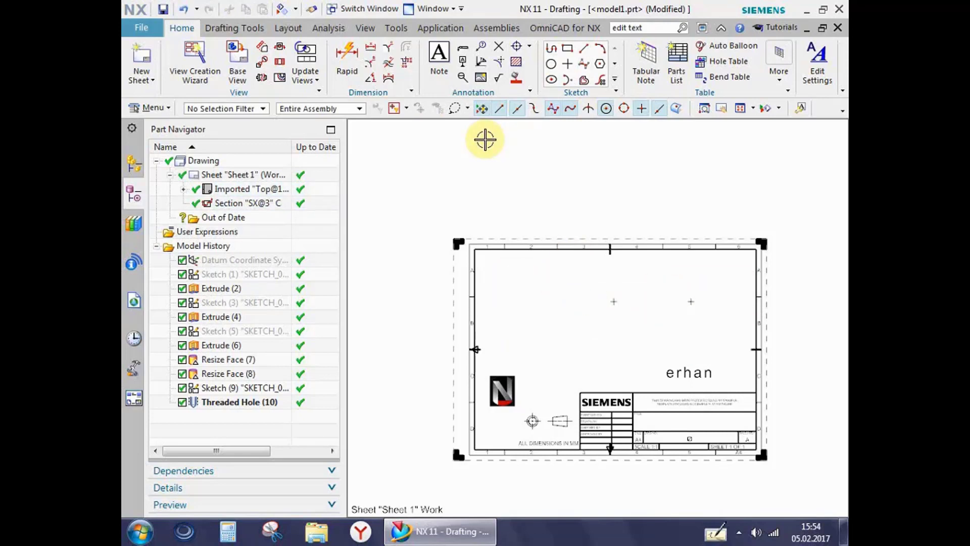
Return to Modeling and snap the part to a flat front view.
key(ctrl+m)
mouse_move(635, 249)
middle_down()
mouse_move(640, 201)
mouse_move(579, 206)
middle_up()
key(F8)
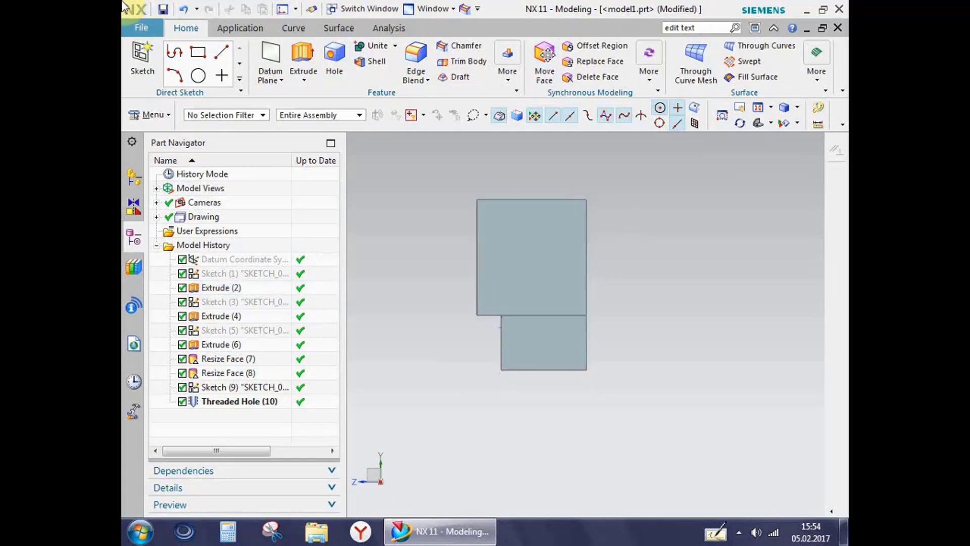
Show the part's hidden sketch again using Show (Ctrl+Shift+K) and Class Selection.
middle_drag(656, 247, 648, 277)
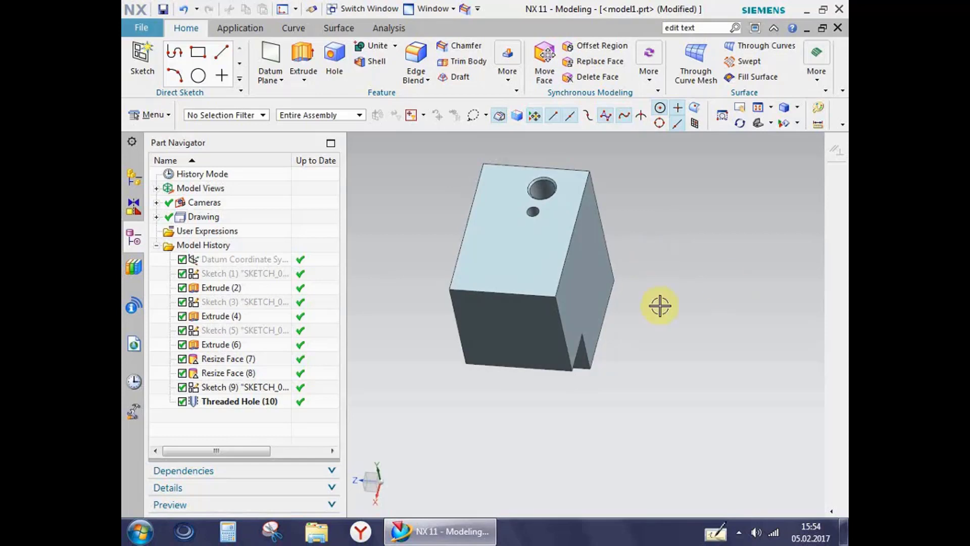
scroll(567, 399, down, 3)
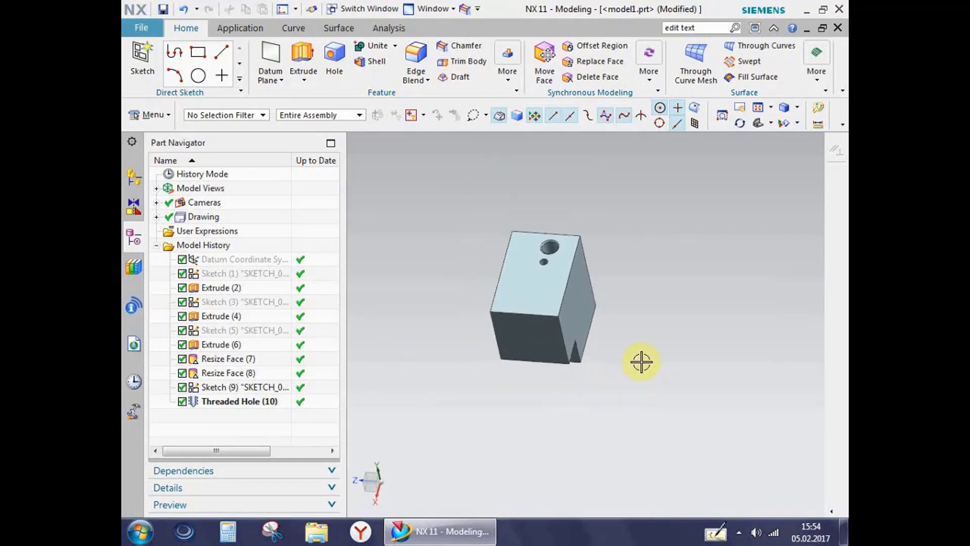
key(ctrl+shift+k)
click(587, 307)
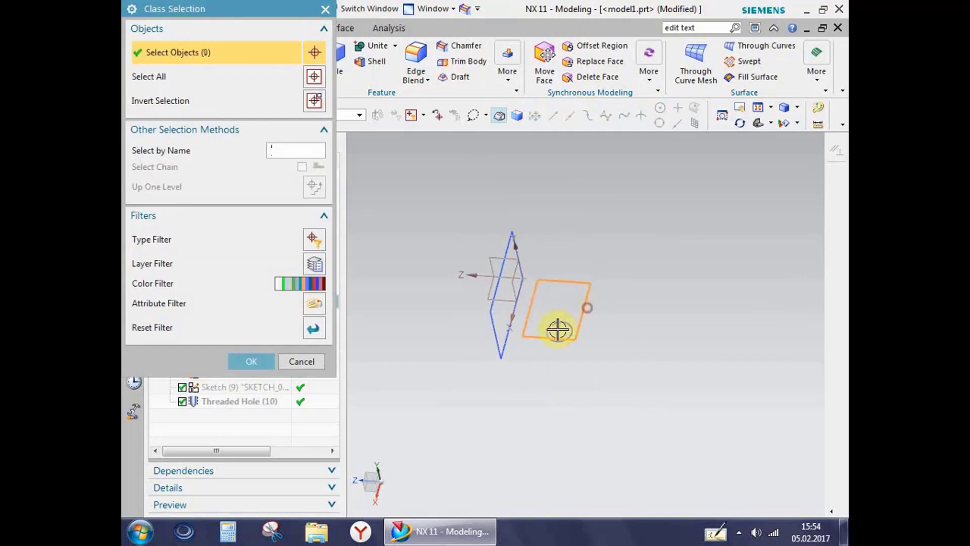
middle_click(495, 329)
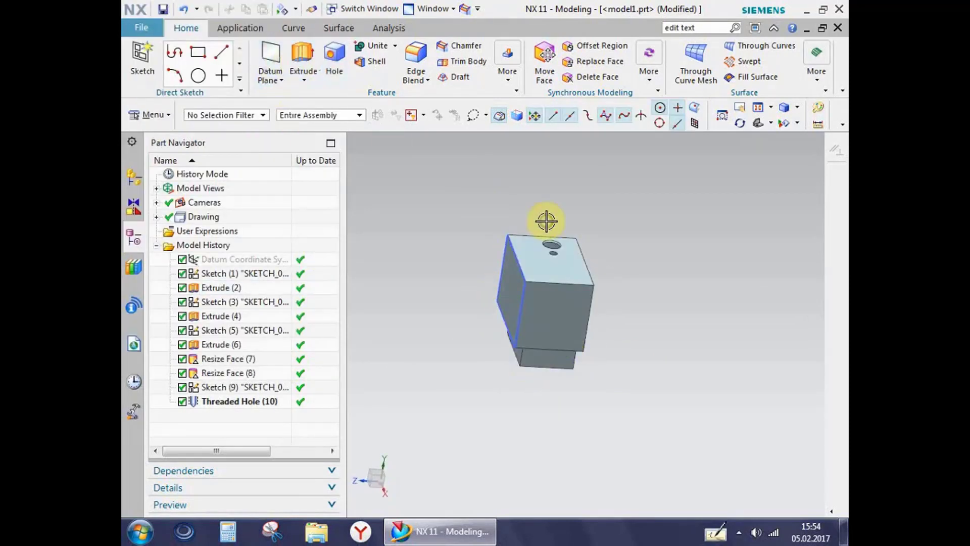
middle_drag(602, 223, 594, 225)
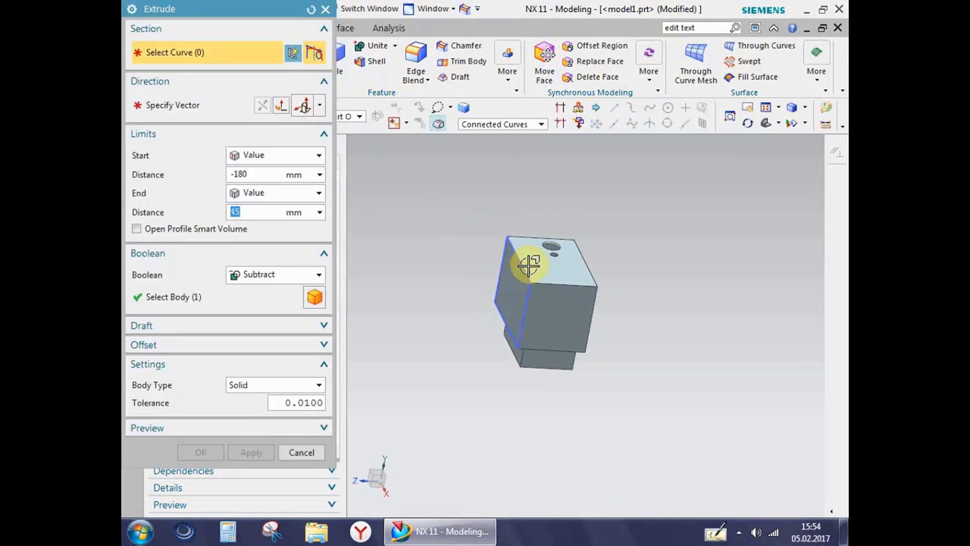
Extrude the hole circle to -40 mm with Boolean None, creating a standalone rod.
scroll(556, 256, down, 3)
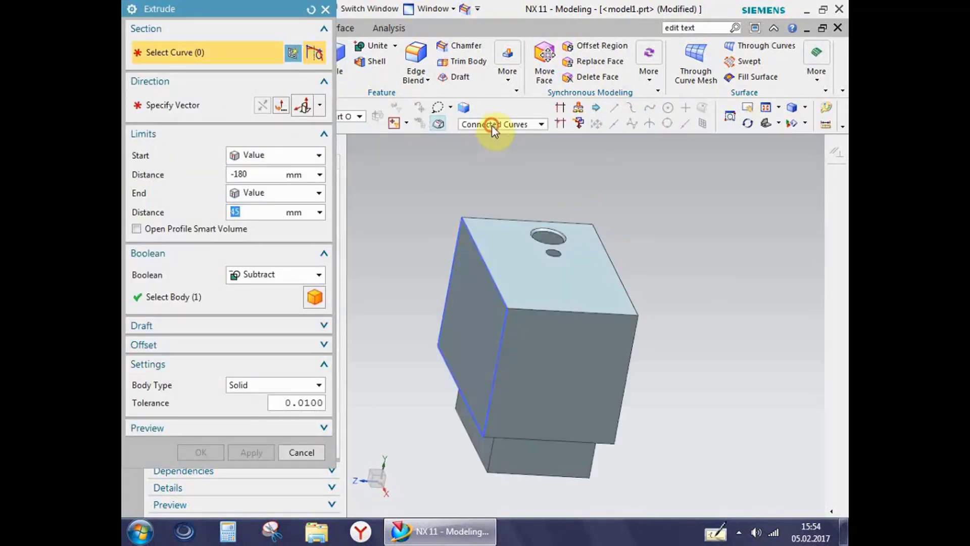
click(541, 124)
click(498, 147)
click(554, 254)
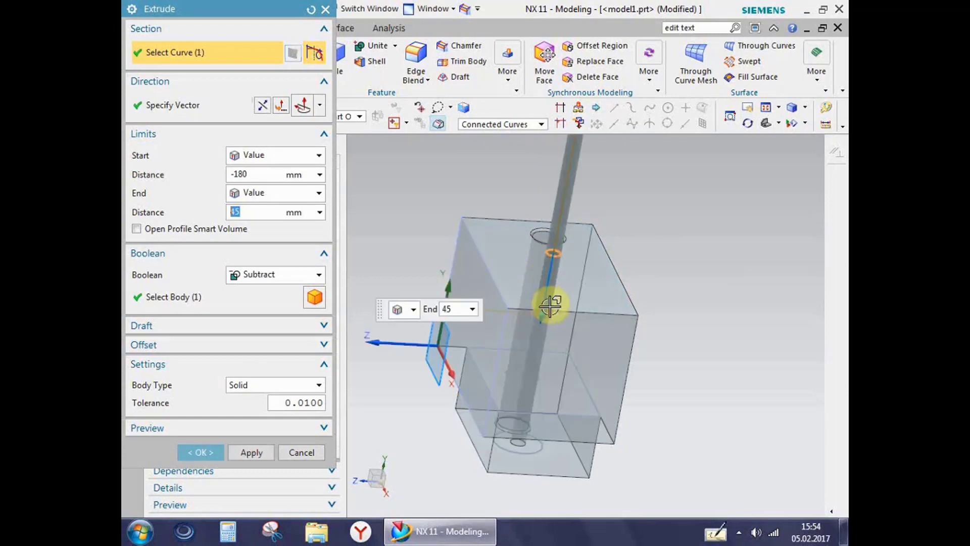
drag(559, 251, 506, 195)
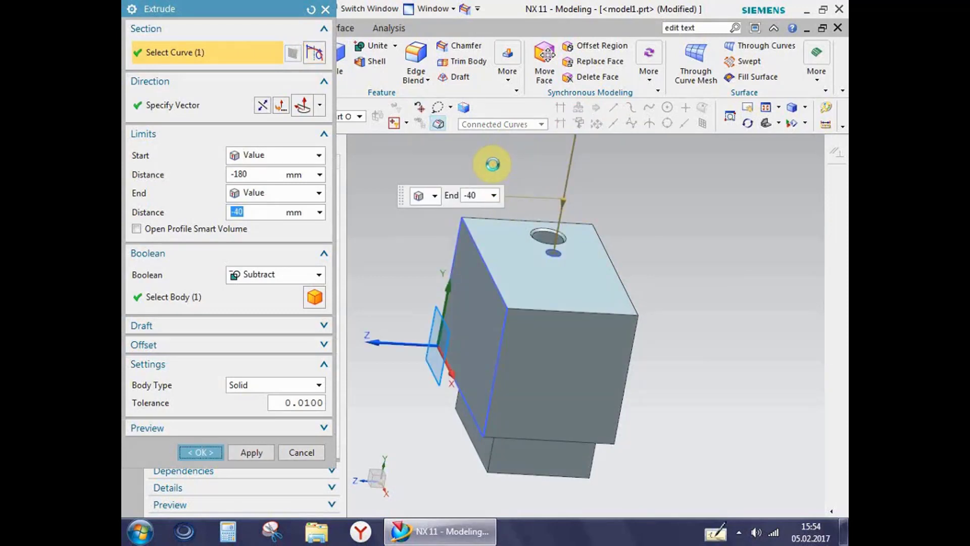
click(485, 281)
click(309, 275)
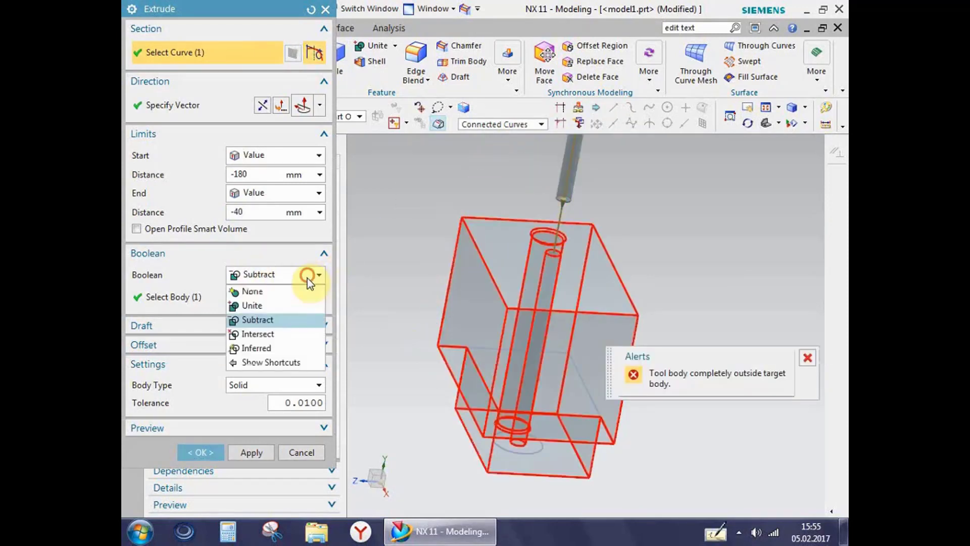
click(303, 291)
middle_click(461, 223)
middle_drag(444, 321, 449, 266)
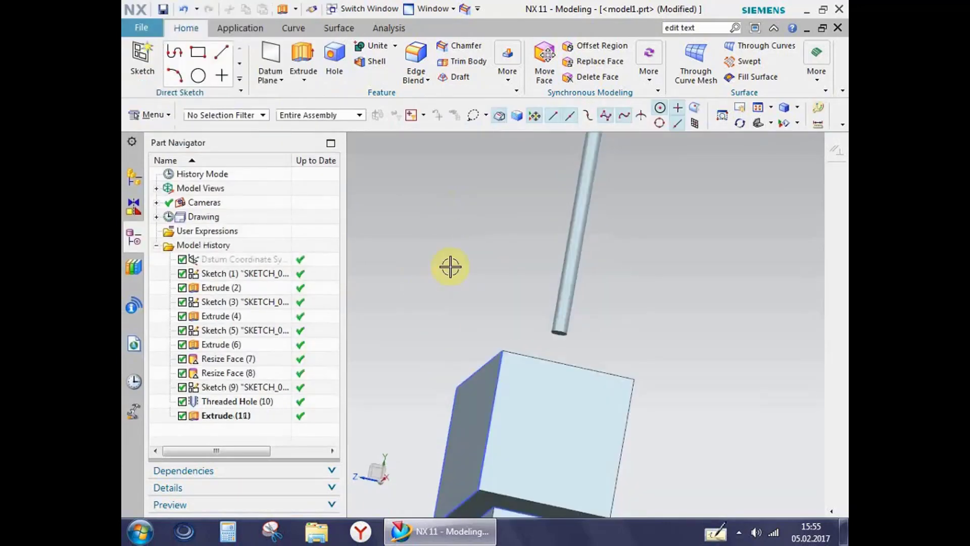
key(F8)
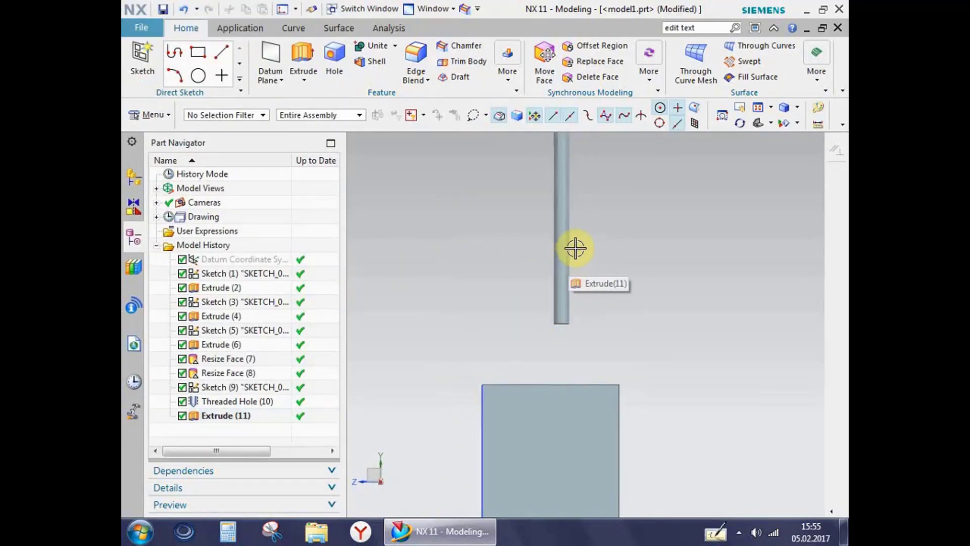
Move the cylindrical rod from layer 1 to layer 5 in Edit Object Display.
key(ctrl+b)
click(567, 258)
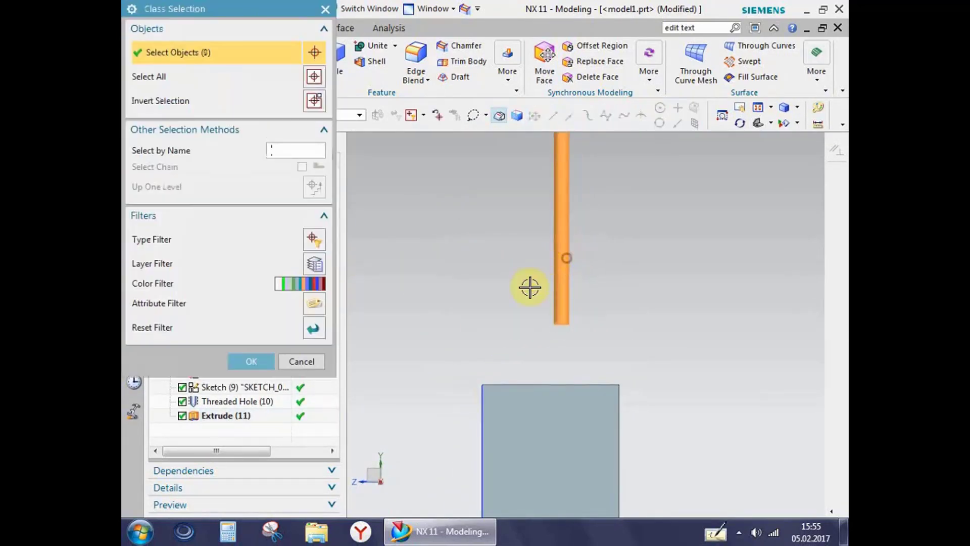
middle_click(465, 286)
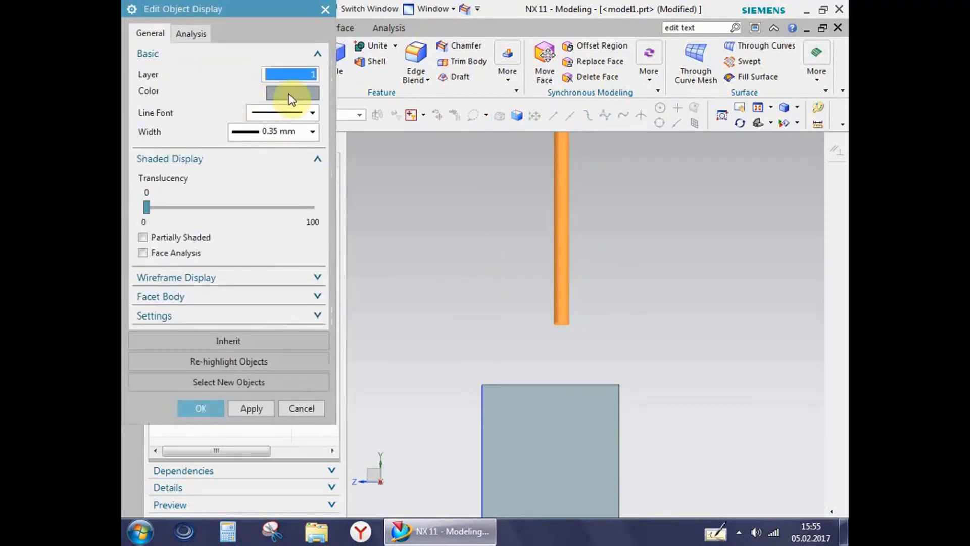
mouse_move(239, 211)
mouse_down()
mouse_move(307, 209)
mouse_move(142, 214)
mouse_up()
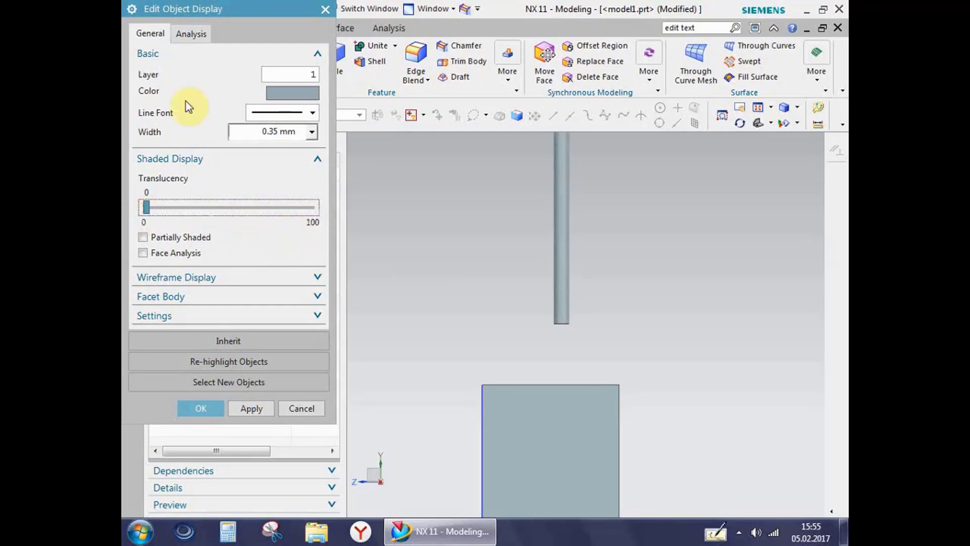
double_click(308, 74)
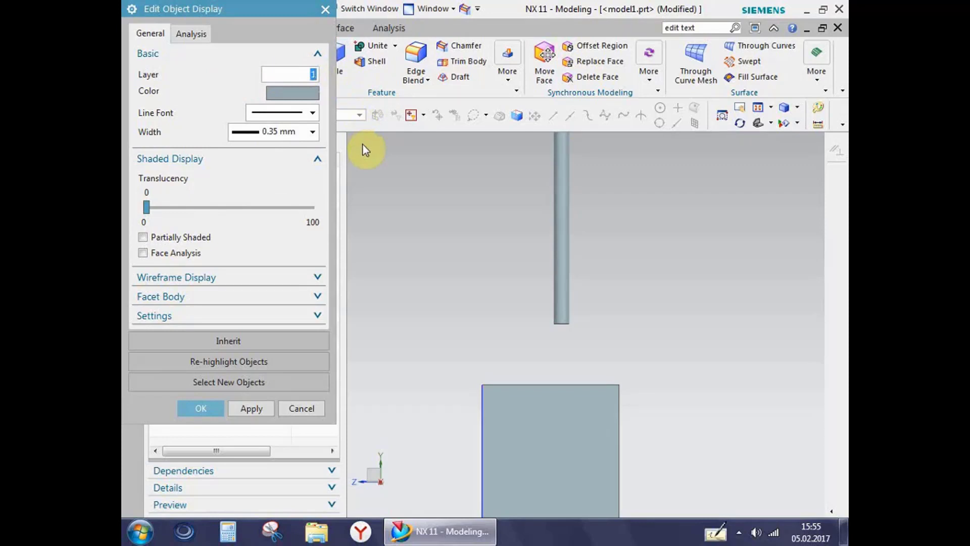
text(5)
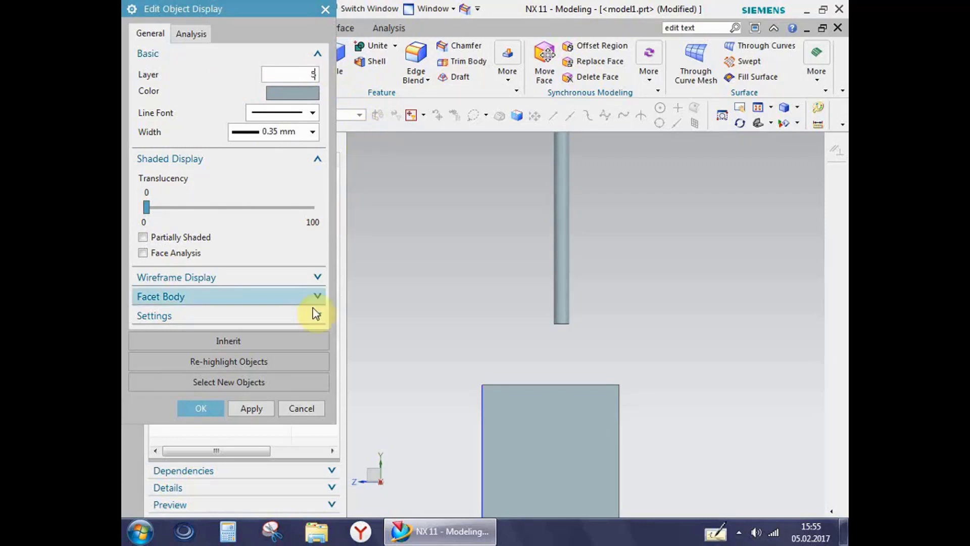
click(210, 417)
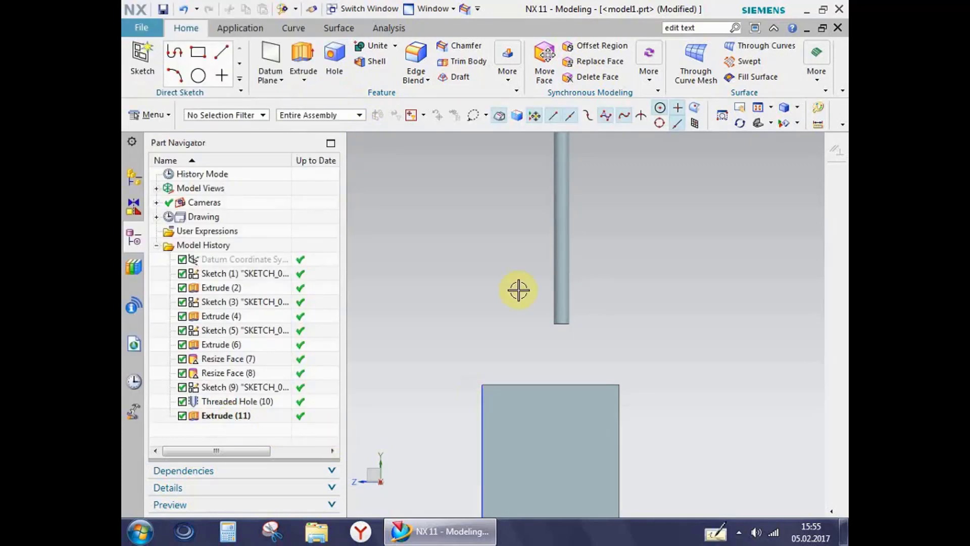
shift+middle_drag(510, 292, 520, 287)
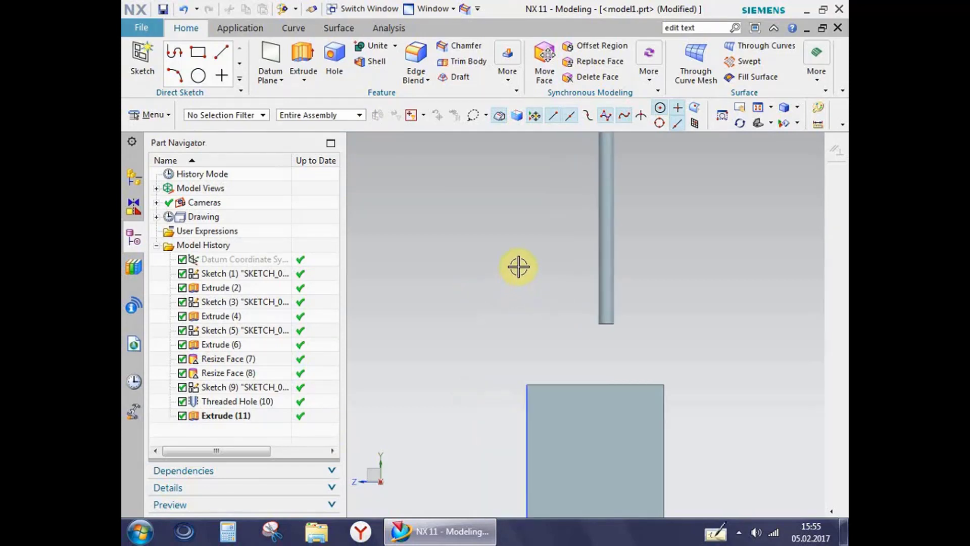
Turn off layer 5 to hide the rod, then switch to the drafting sheet.
key(ctrl+l)
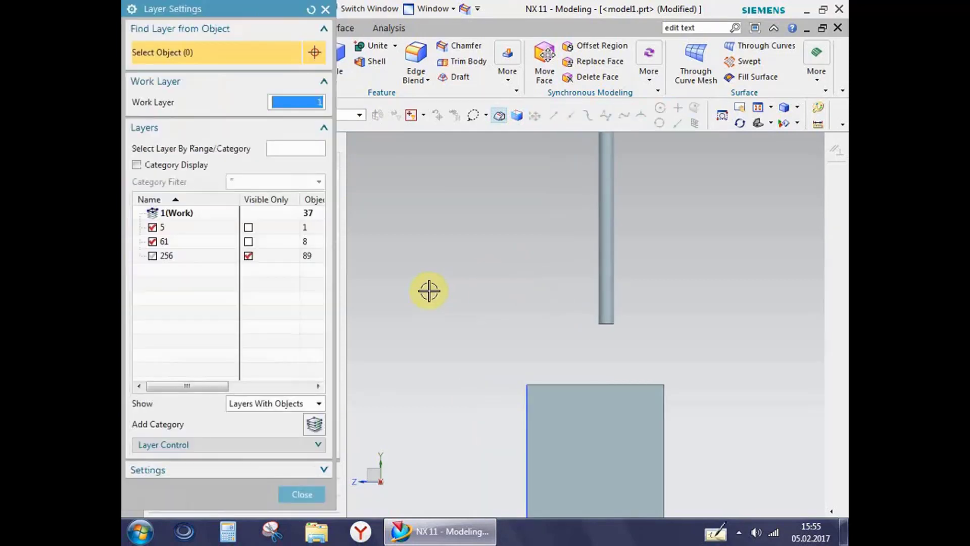
click(153, 228)
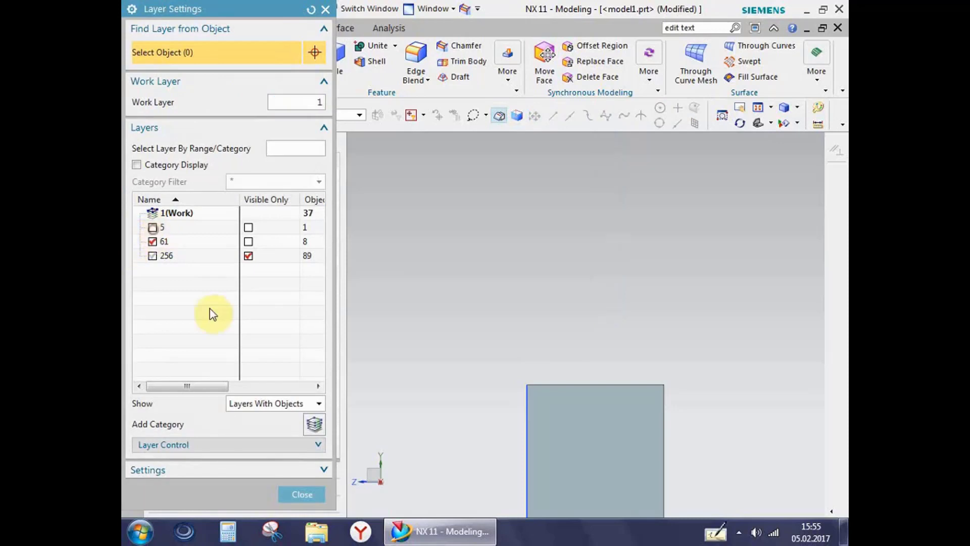
click(302, 494)
scroll(541, 331, down, 3)
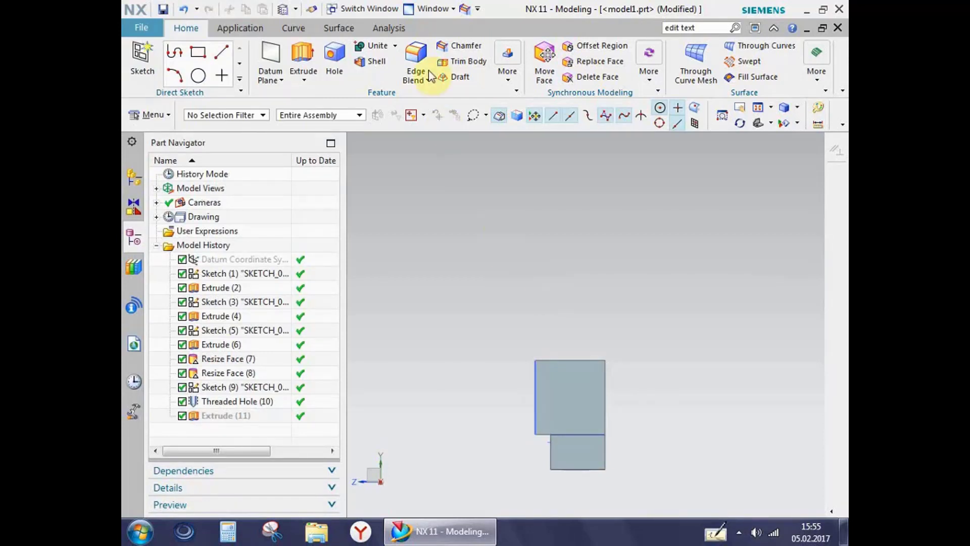
click(388, 28)
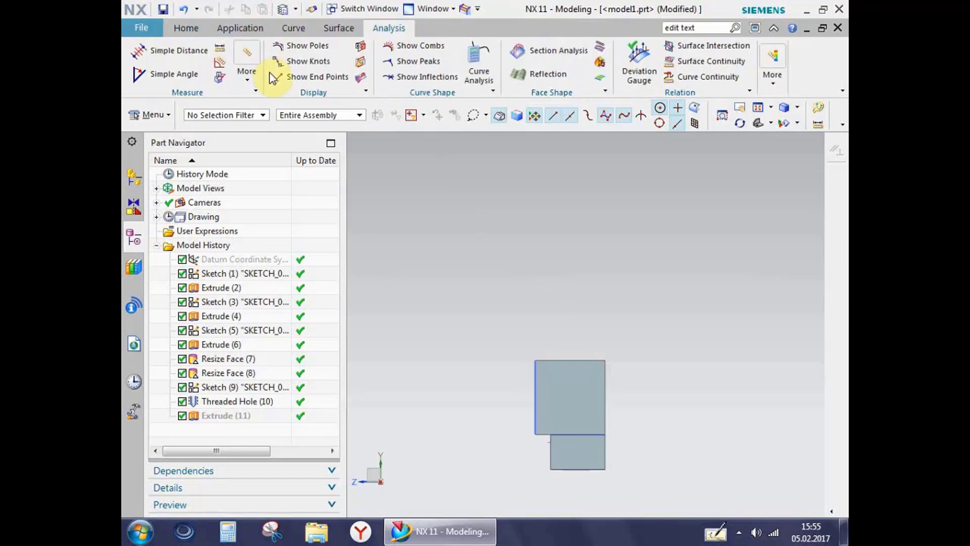
key(ctrl+shift+d)
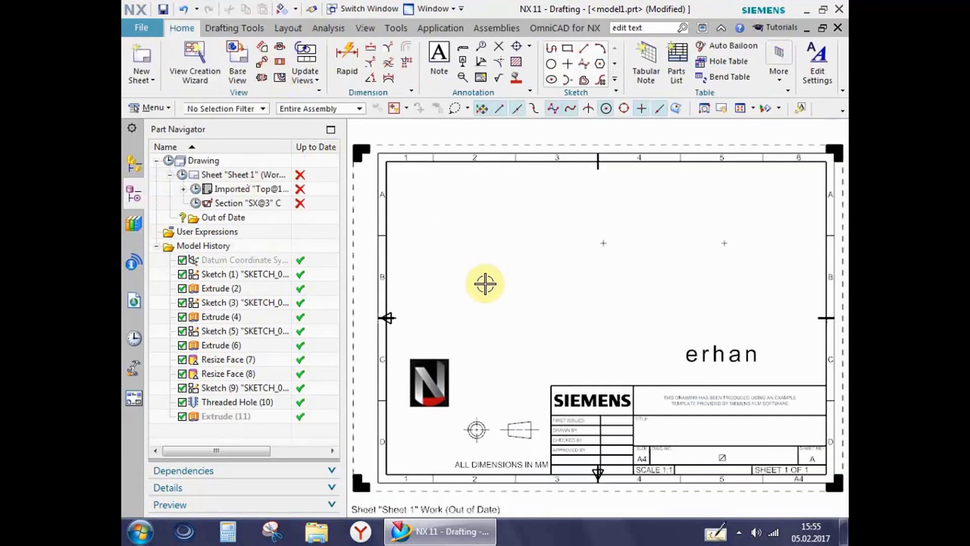
Make layer 256 selectable rather than visible-only, fit the sheet, and keep 256 on.
shift+middle_drag(556, 346, 492, 273)
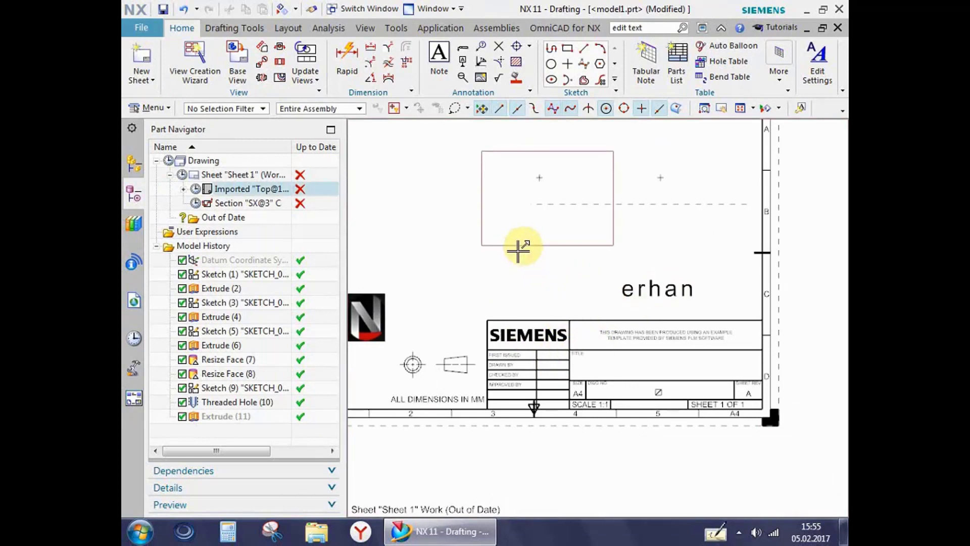
key(ctrl+l)
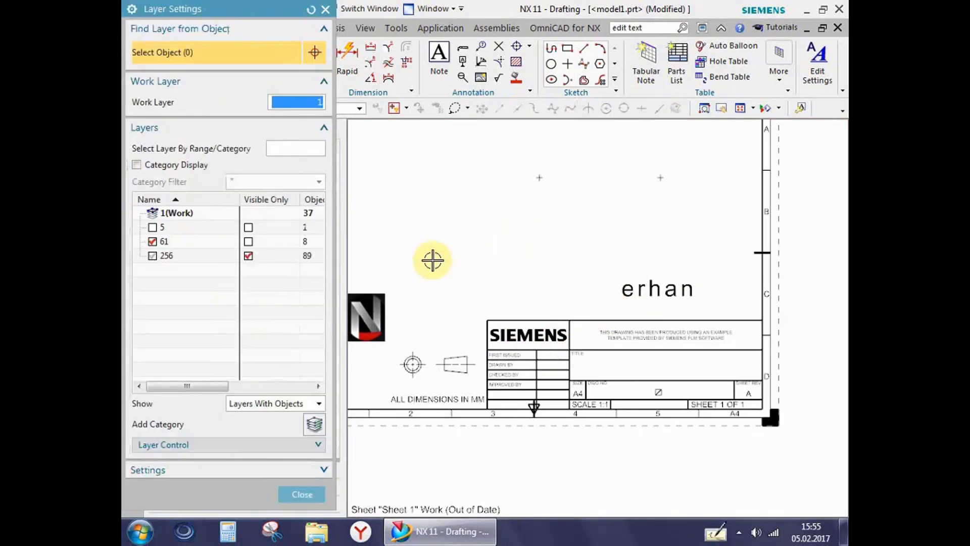
click(153, 256)
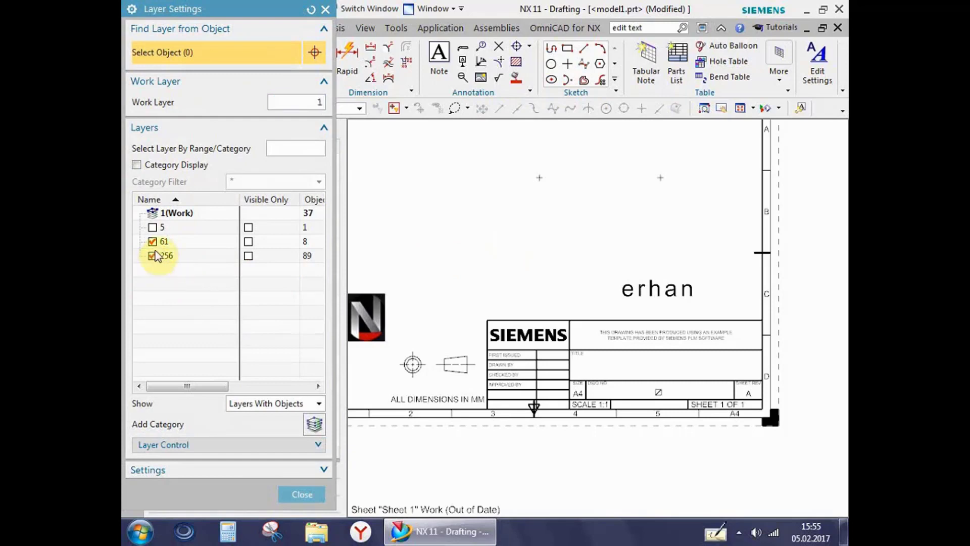
click(296, 494)
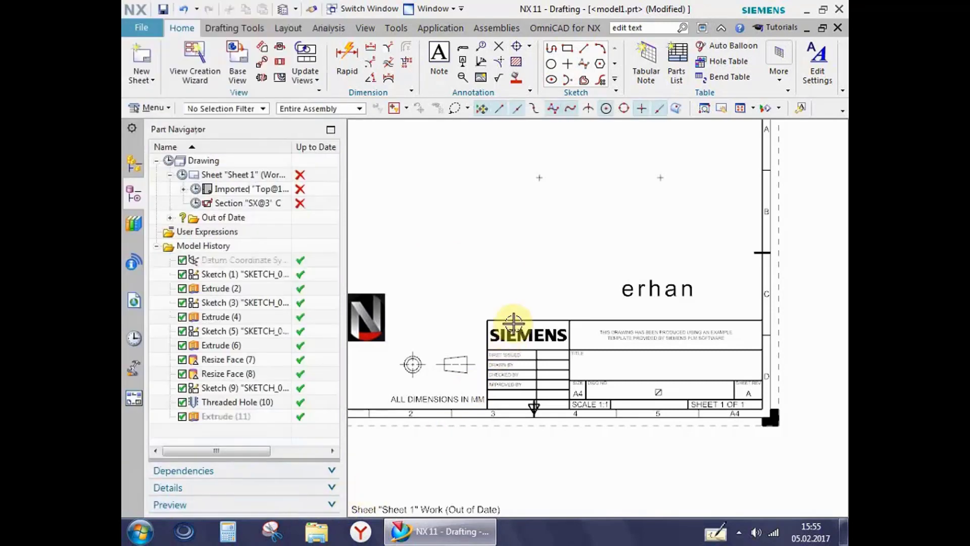
key(ctrl+f)
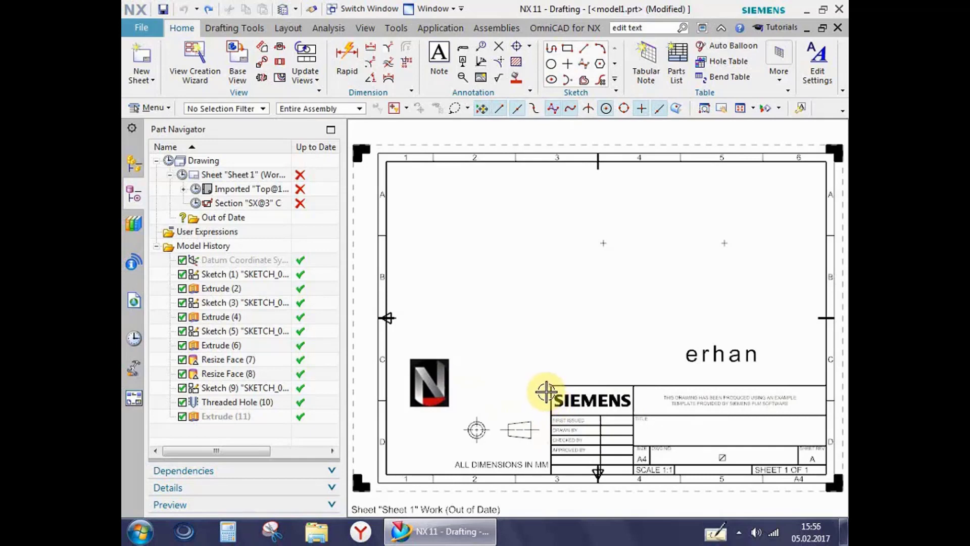
key(ctrl+l)
click(155, 259)
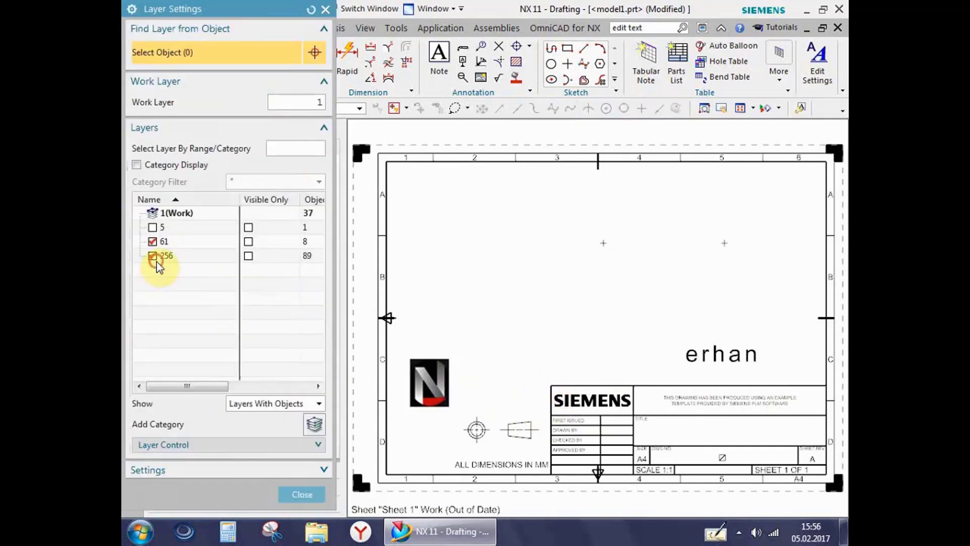
click(302, 495)
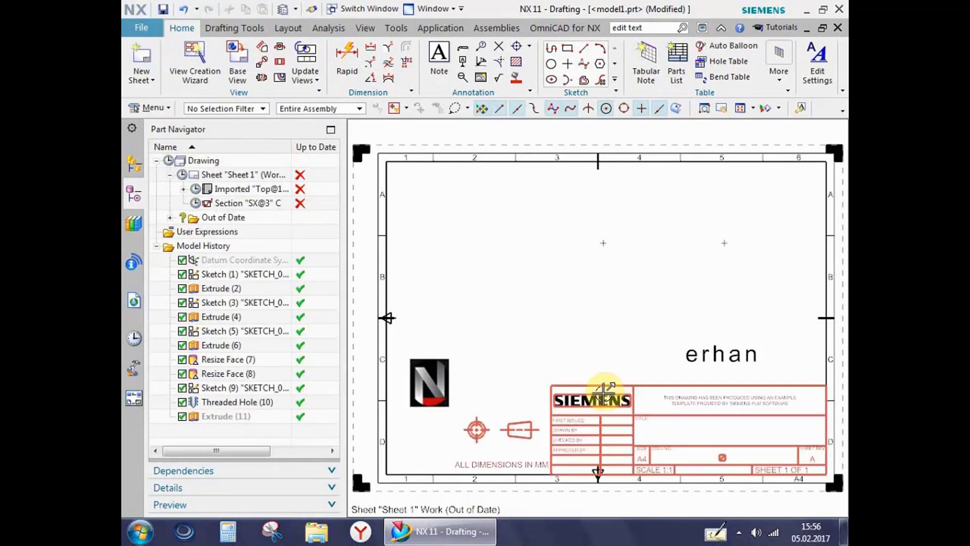
Open the title block's table for editing and replace the SIEMENS logo cell's text.
scroll(604, 391, up, 2)
scroll(567, 270, down, 2)
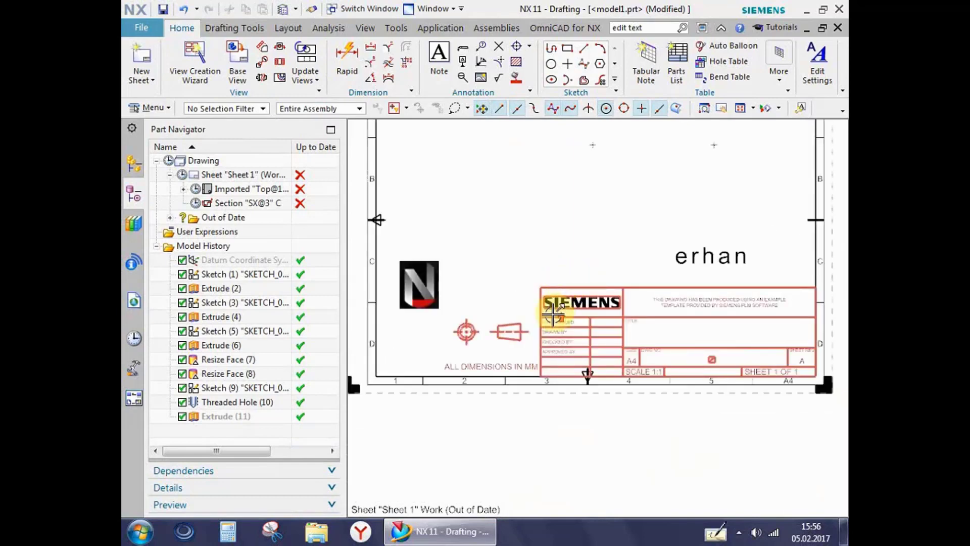
scroll(554, 315, up, 2)
right_click(557, 273)
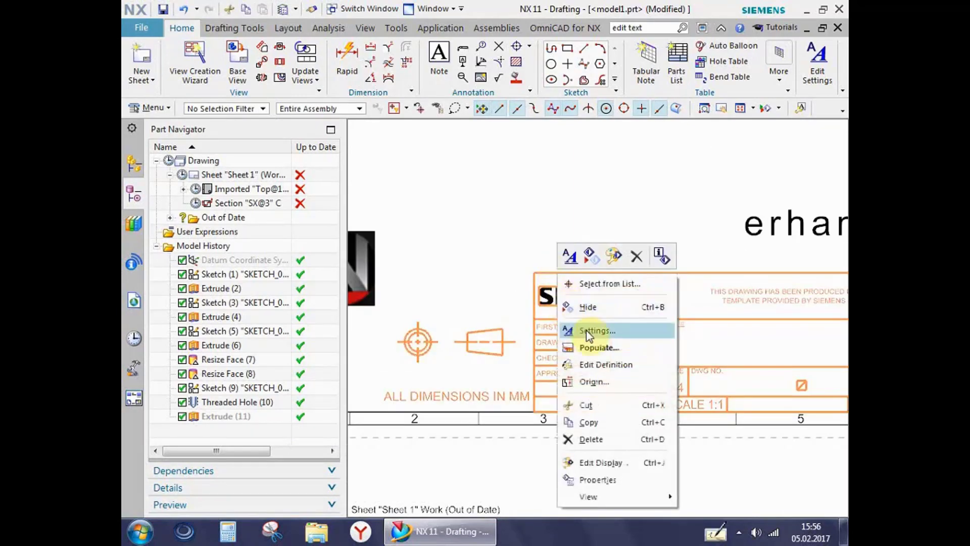
click(613, 363)
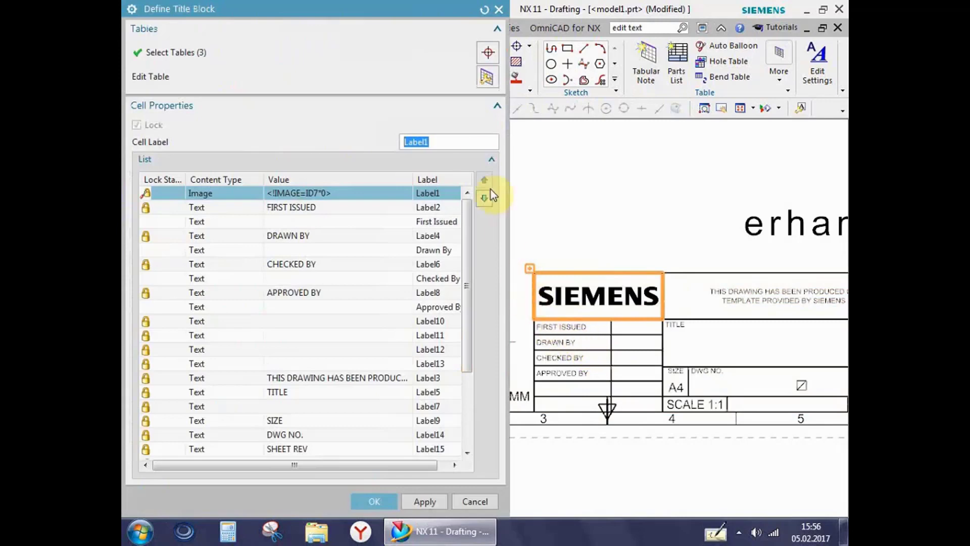
click(488, 77)
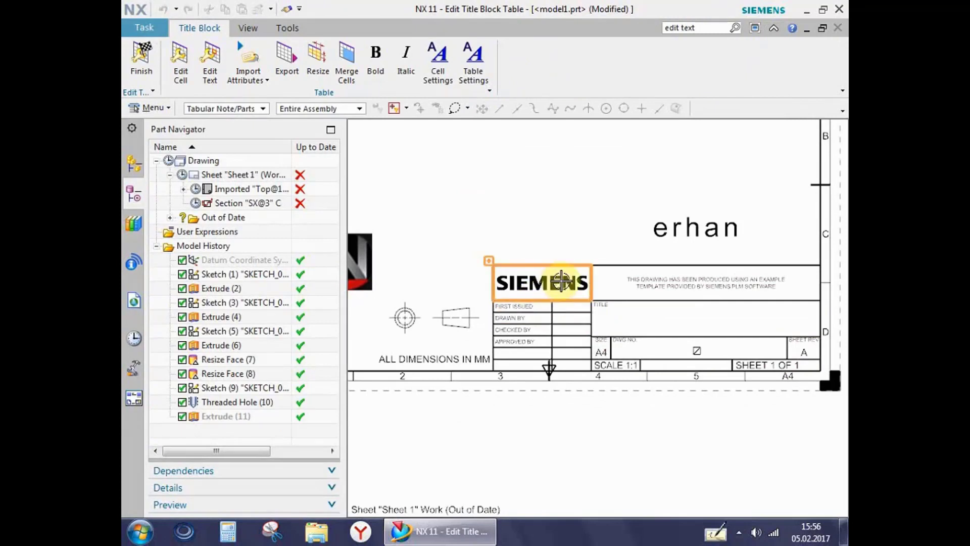
double_click(540, 280)
text(erhan)
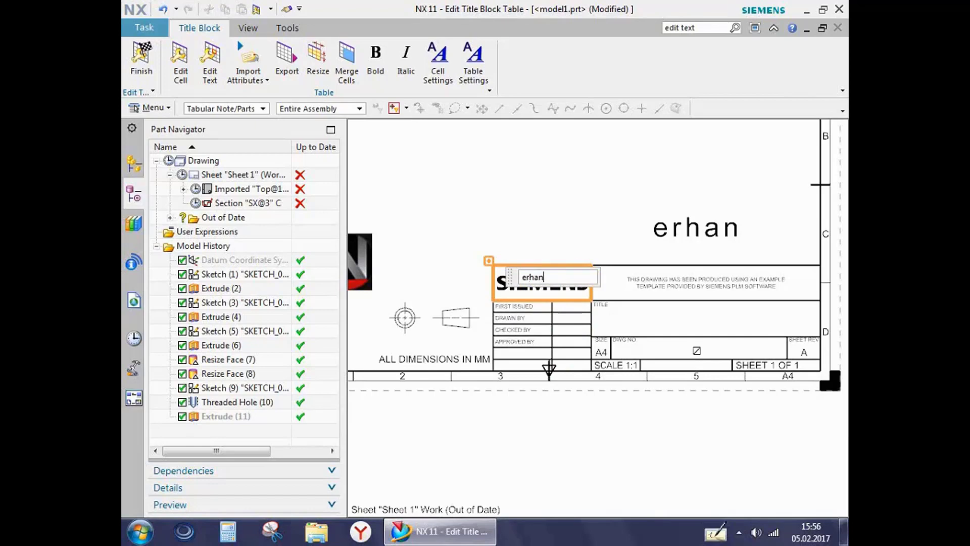
key(Return)
Make the title block's top row taller, delete the top-left cell, and finish editing.
scroll(556, 288, up, 2)
scroll(541, 293, up, 1)
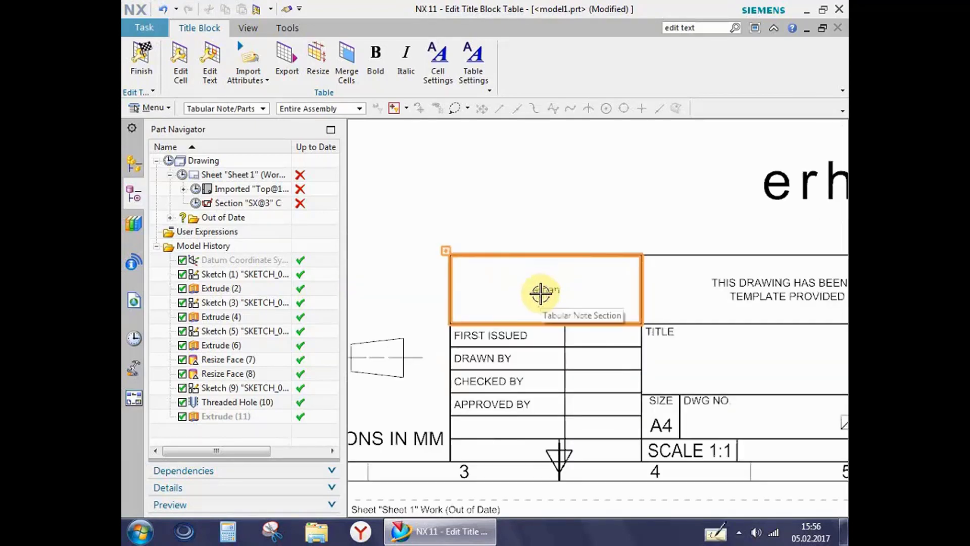
scroll(693, 369, down, 2)
scroll(587, 341, down, 1)
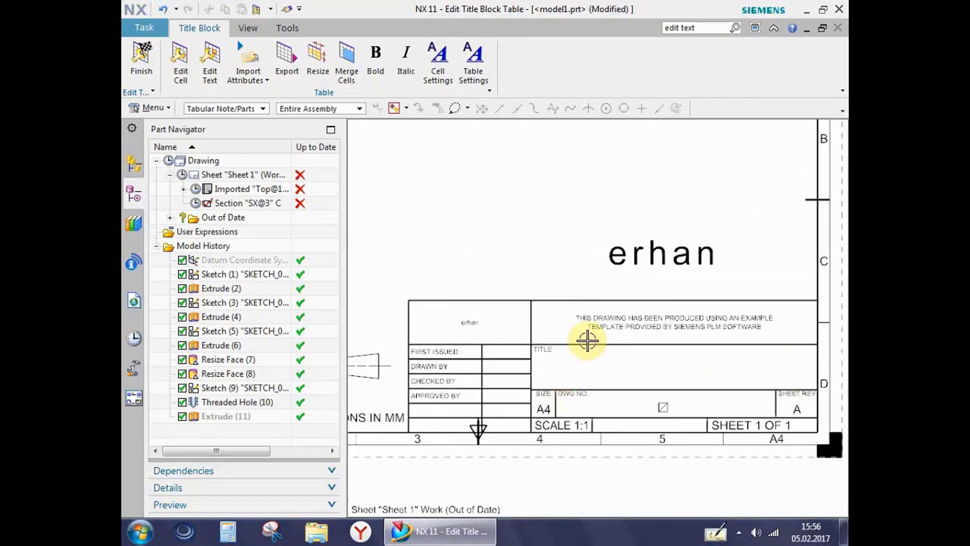
mouse_move(576, 299)
mouse_down()
mouse_move(519, 247)
mouse_move(520, 232)
mouse_up()
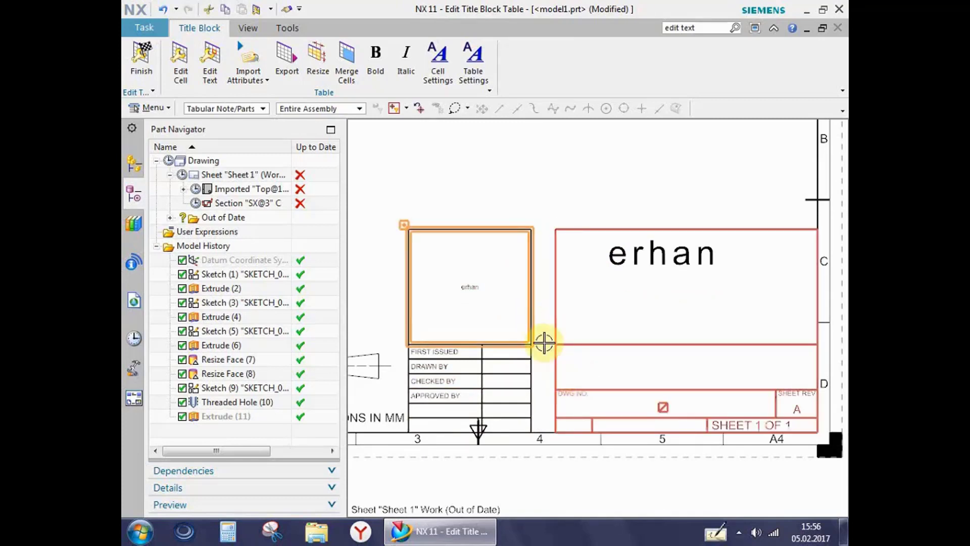
right_click(535, 305)
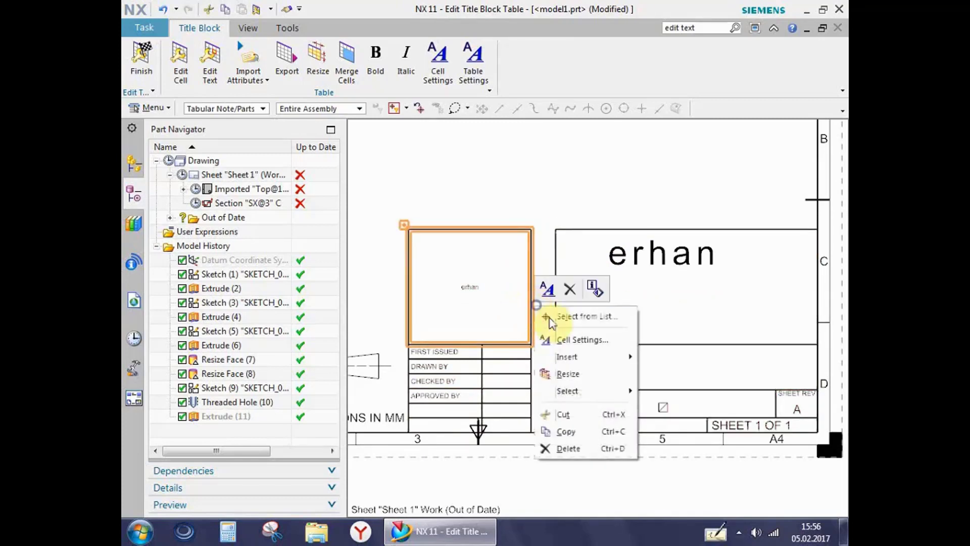
click(568, 290)
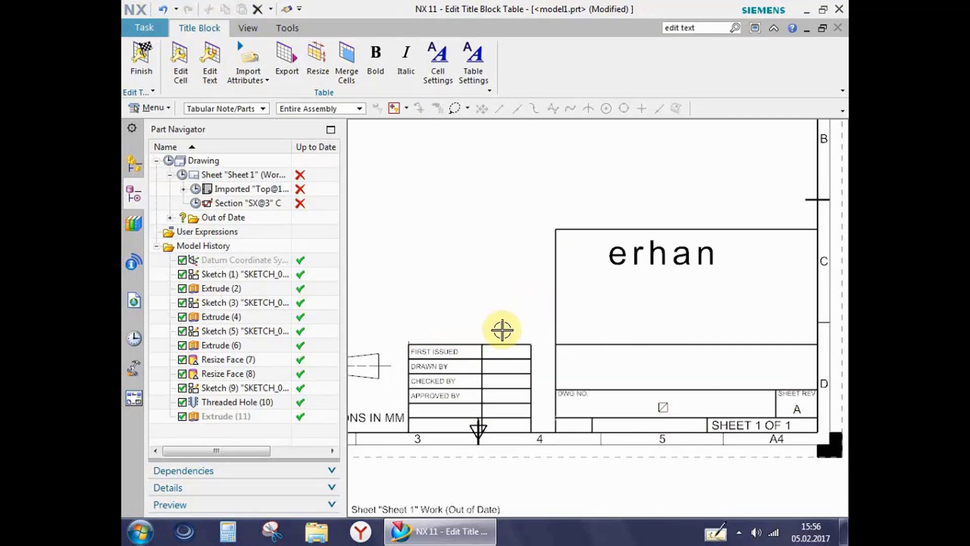
right_click(498, 345)
key(Escape)
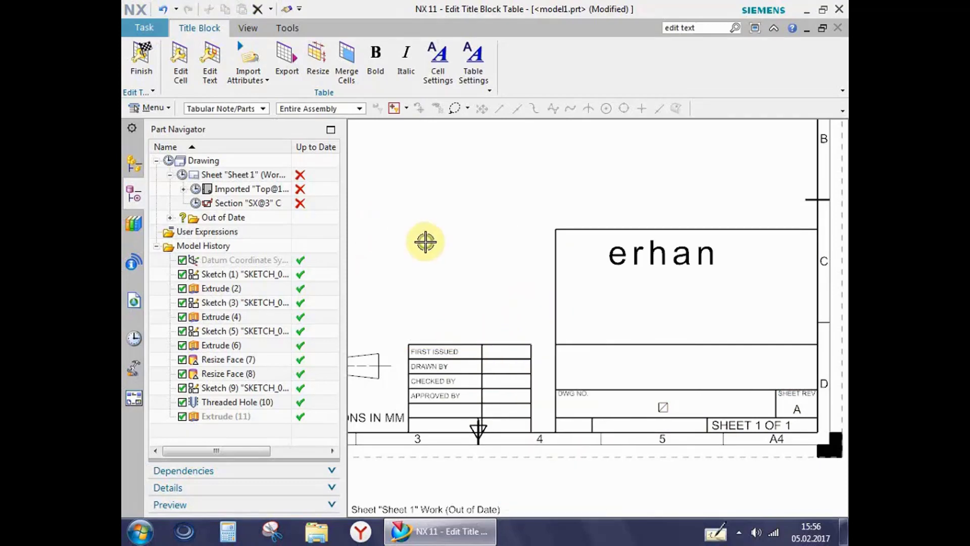
shift+middle_drag(422, 238, 467, 260)
click(140, 50)
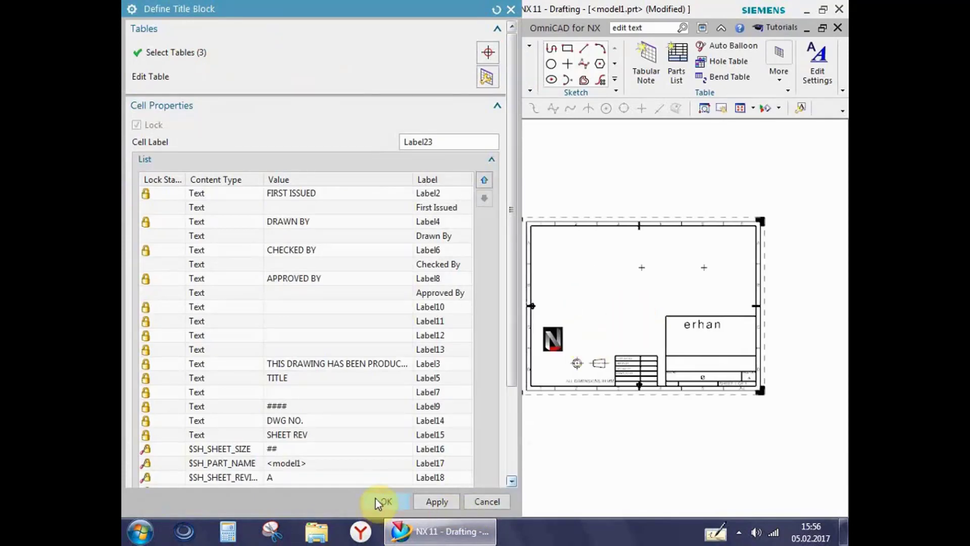
Confirm the title block definition, then briefly start a tabular note.
click(376, 499)
scroll(689, 357, up, 2)
scroll(533, 282, up, 3)
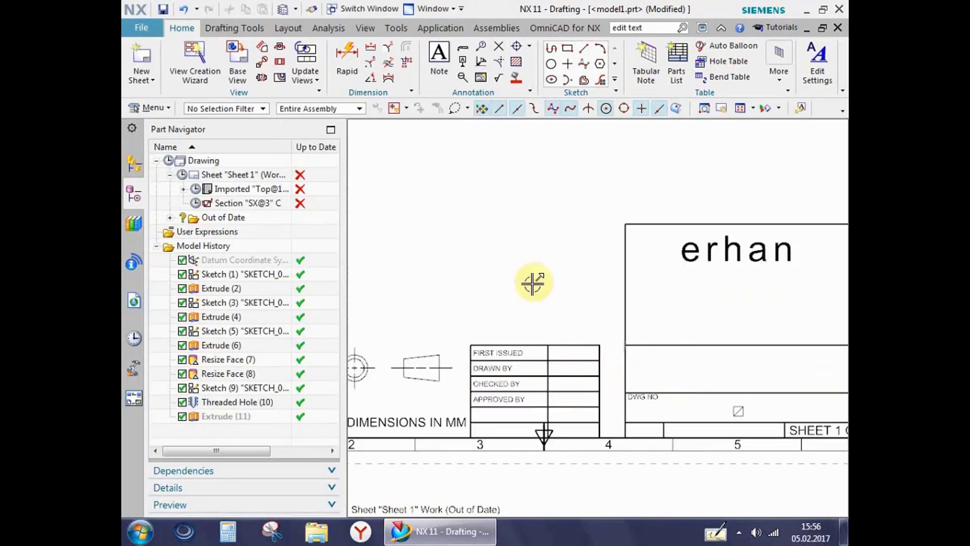
shift+middle_drag(533, 282, 534, 341)
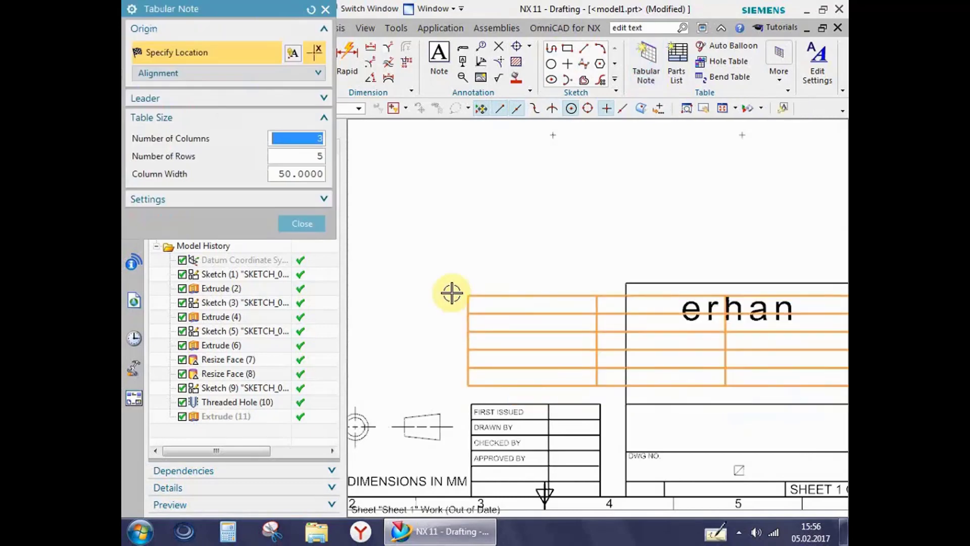
click(526, 223)
Close model1.prt without saving changes.
key(ctrl+f)
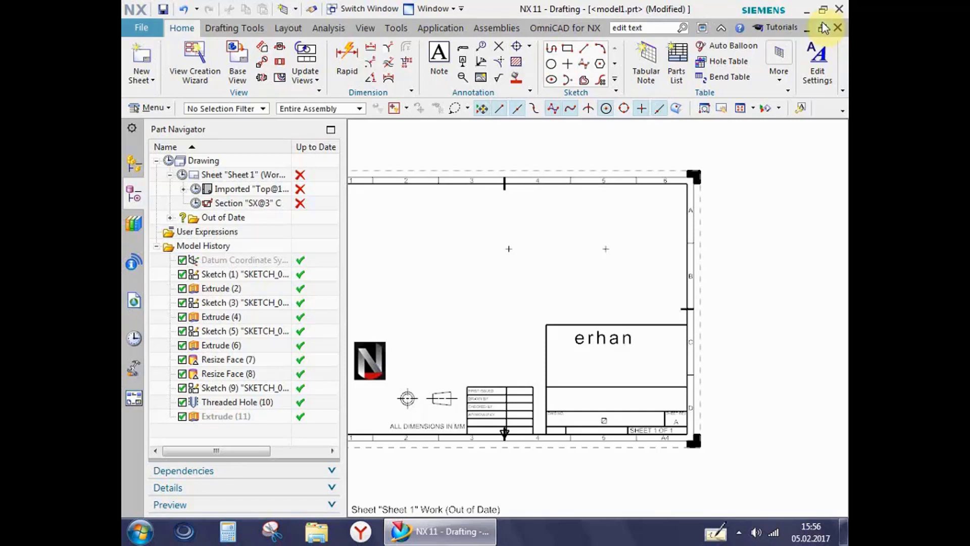
click(838, 28)
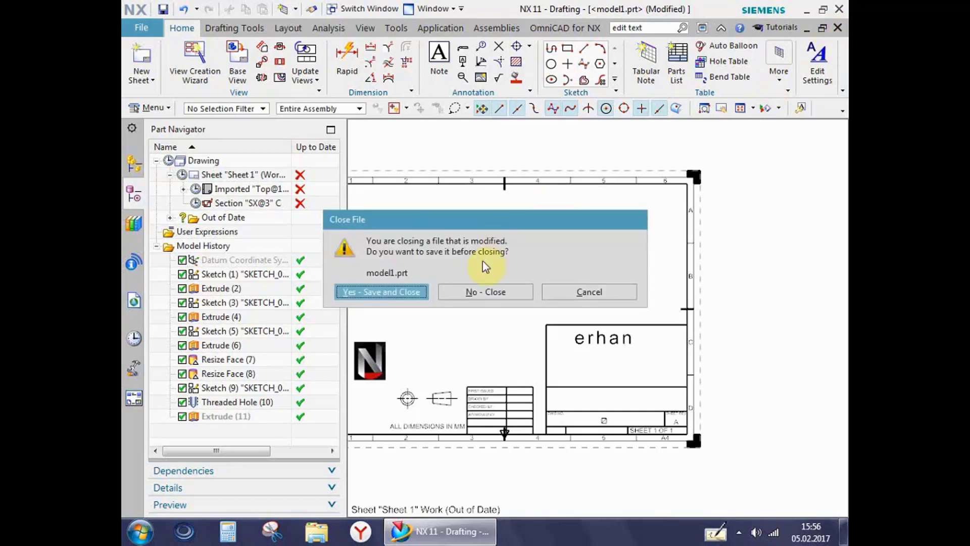
click(484, 286)
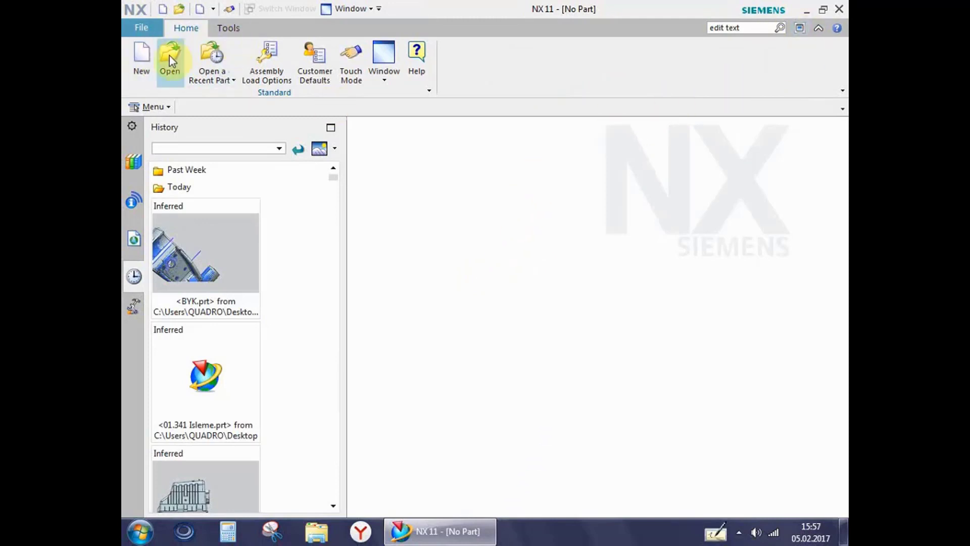
Create a new part file and switch to the Drafting application.
click(140, 59)
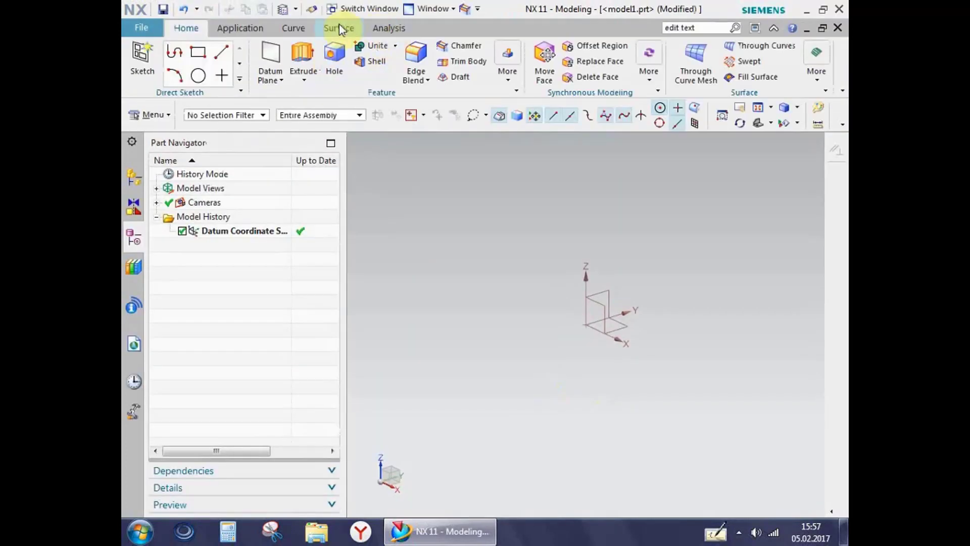
click(240, 27)
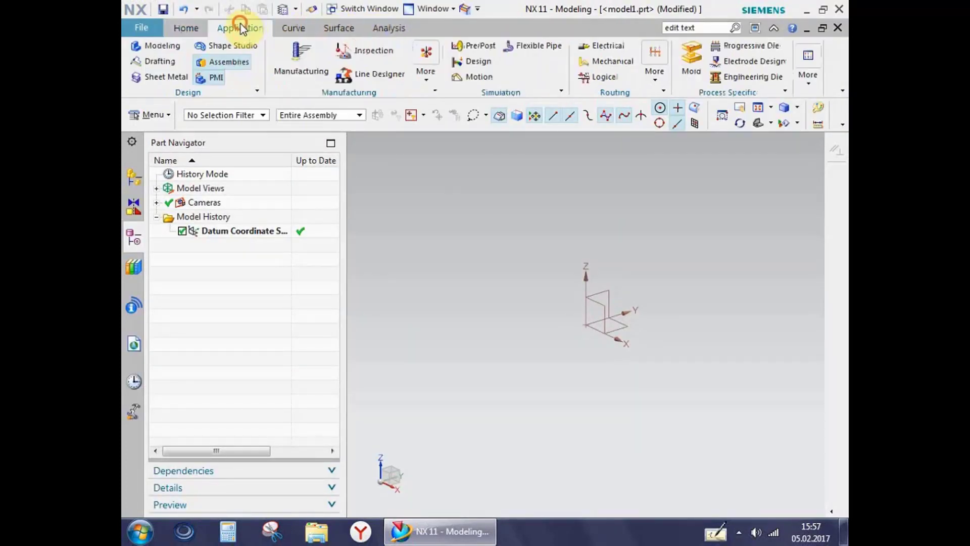
click(159, 62)
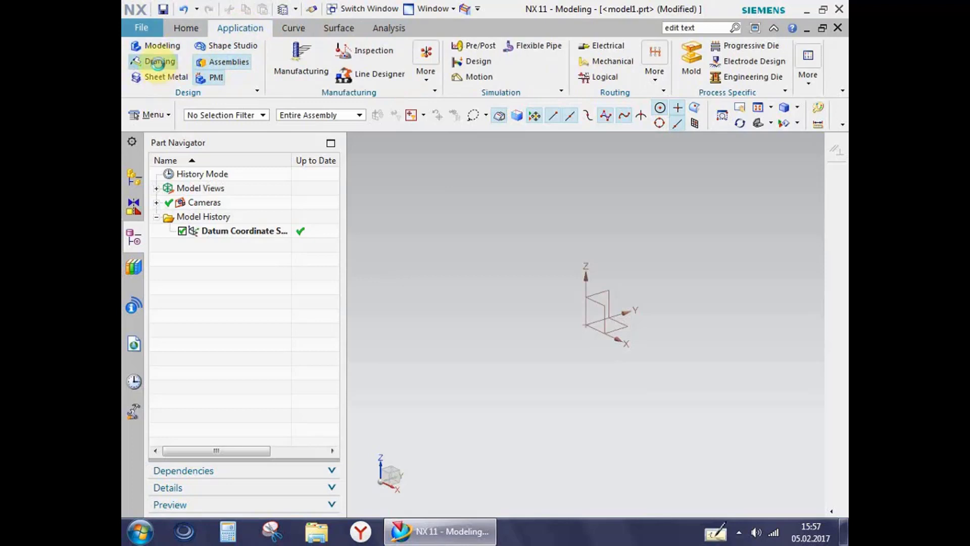
Create a standard-size A4 210 x 297 Sheet 1.
click(154, 63)
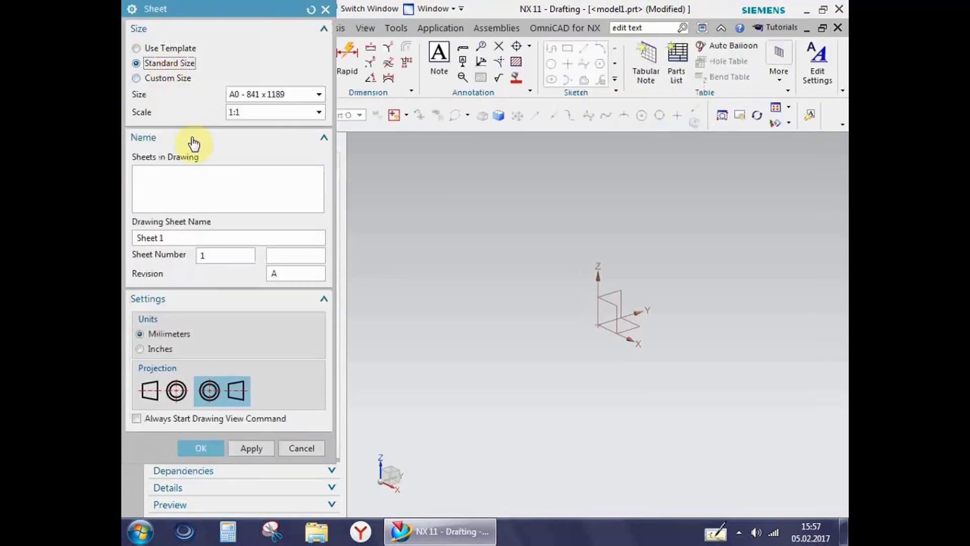
click(271, 94)
click(262, 109)
click(201, 448)
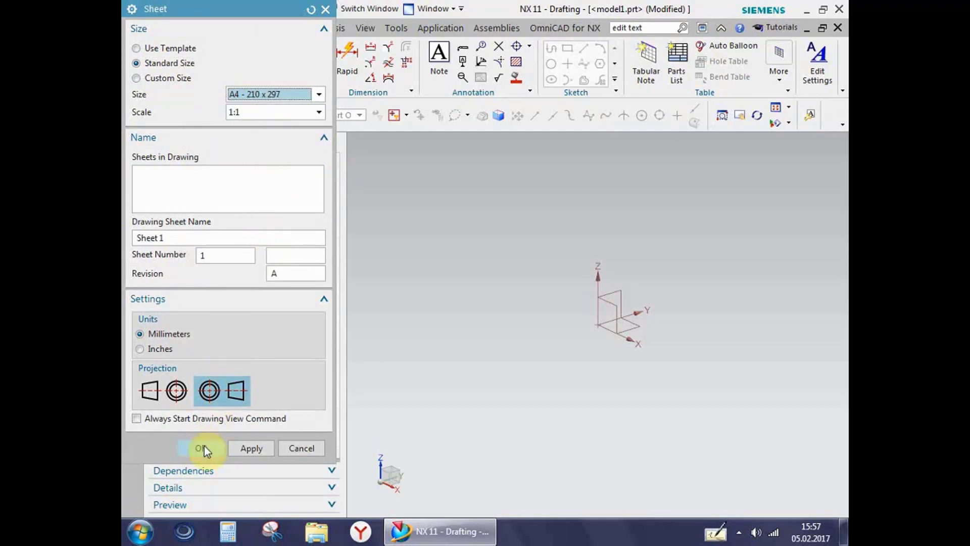
shift+middle_drag(544, 327, 533, 349)
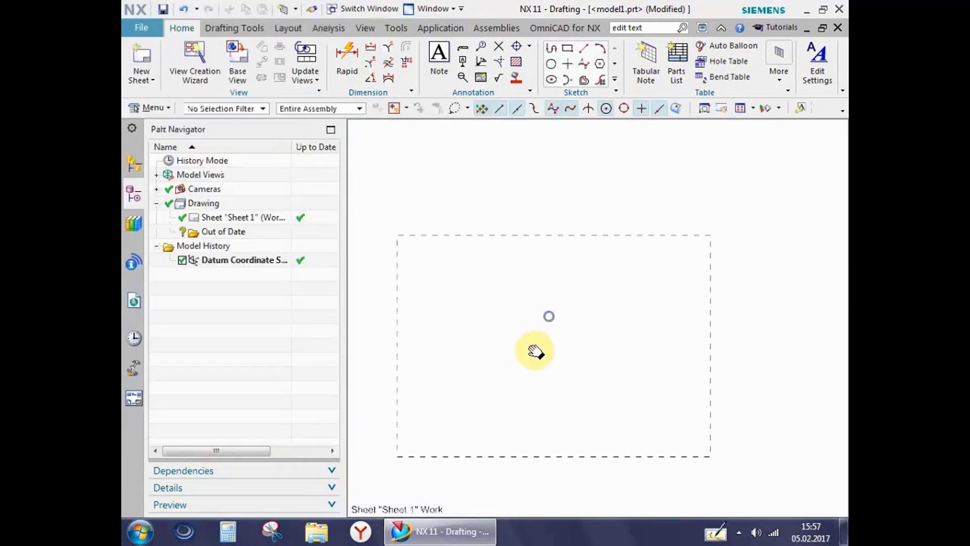
Place two 3-column, 5-row tabular notes on the sheet.
click(646, 61)
click(499, 329)
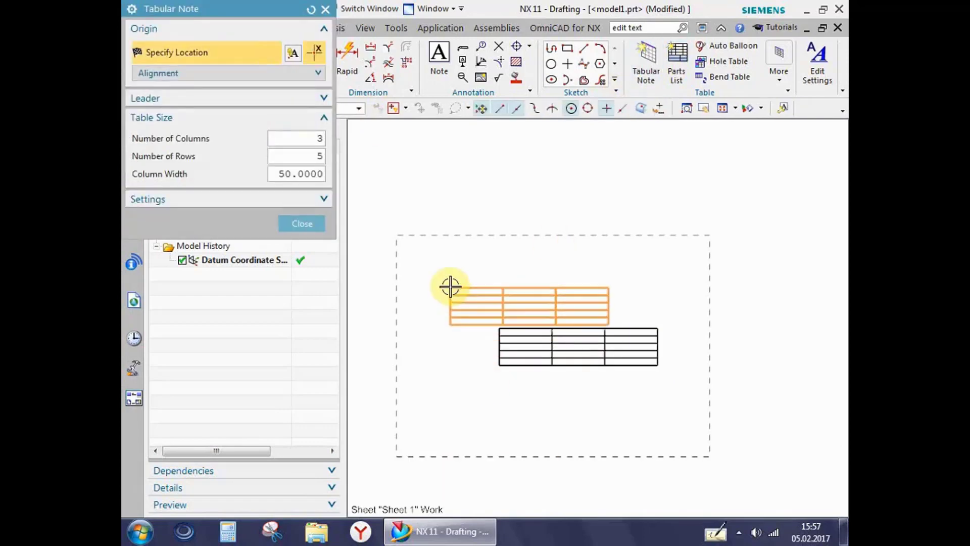
click(444, 270)
Insert the 240591-0.jpg logo image onto the lower table.
click(481, 78)
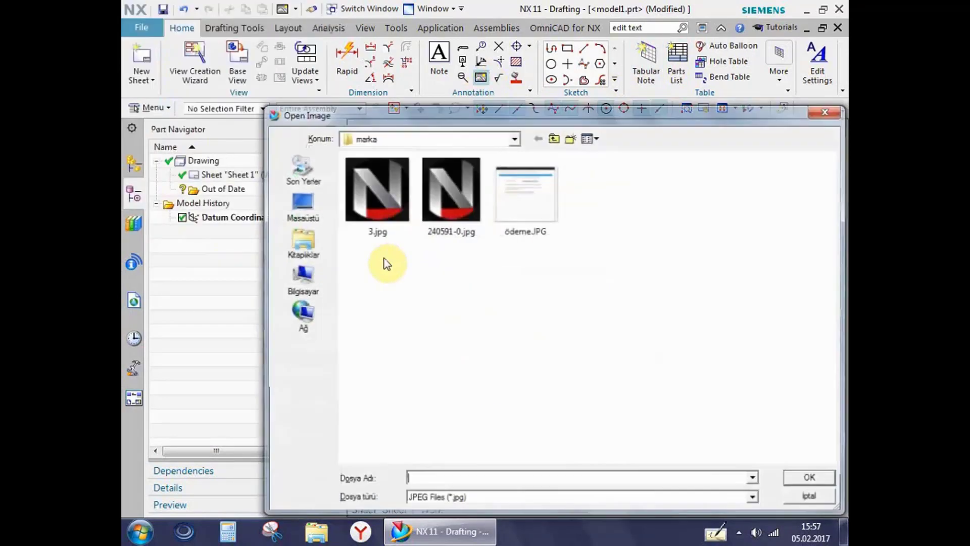
click(808, 479)
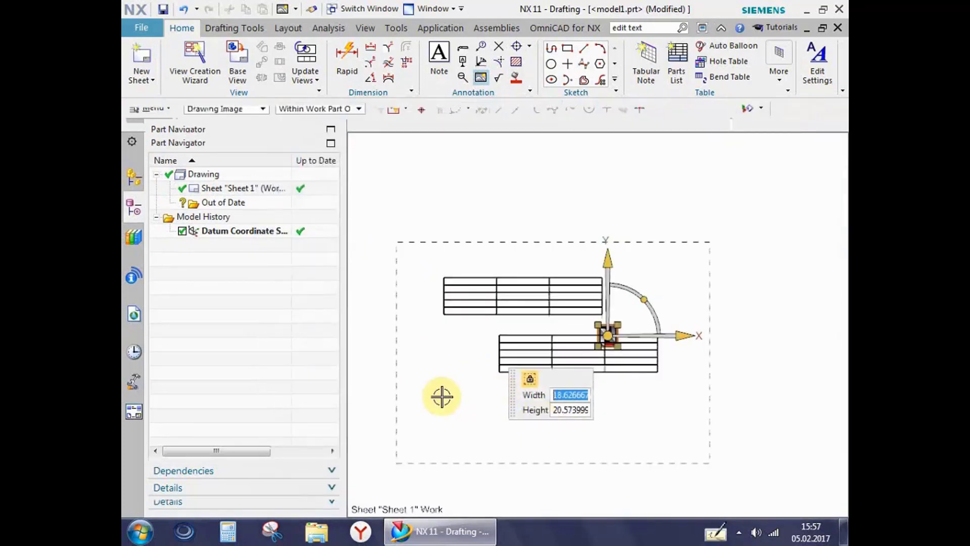
middle_click(619, 344)
scroll(619, 344, up, 2)
scroll(592, 330, down, 3)
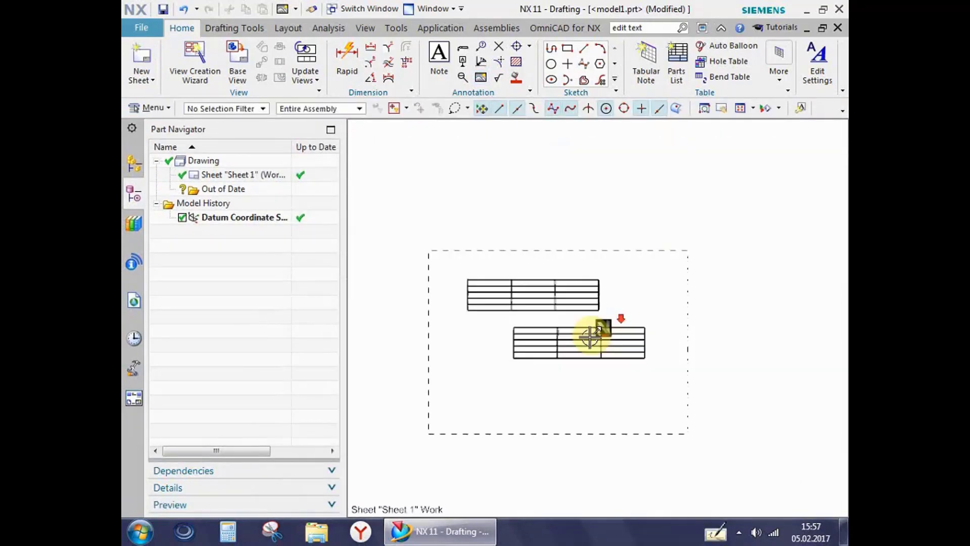
shift+middle_drag(592, 330, 609, 336)
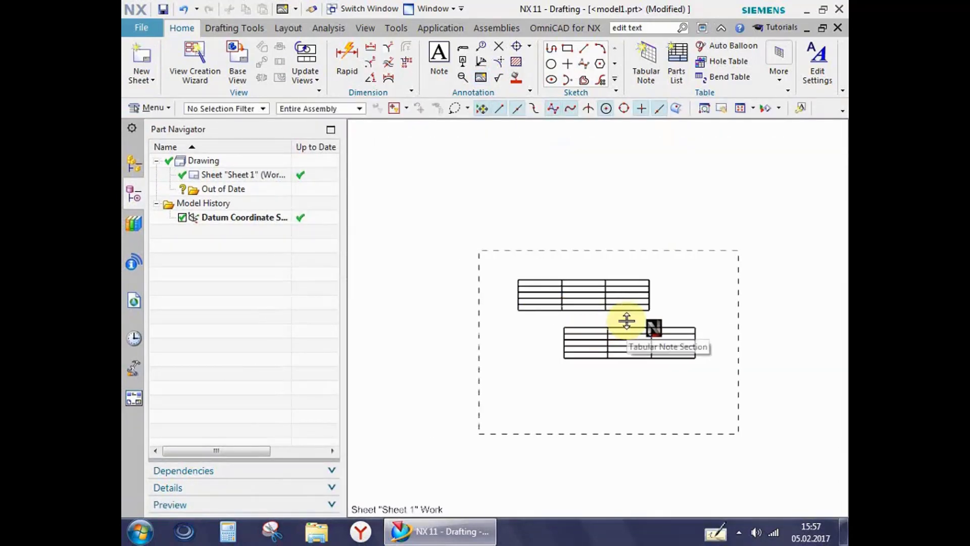
shift+middle_drag(567, 232, 604, 279)
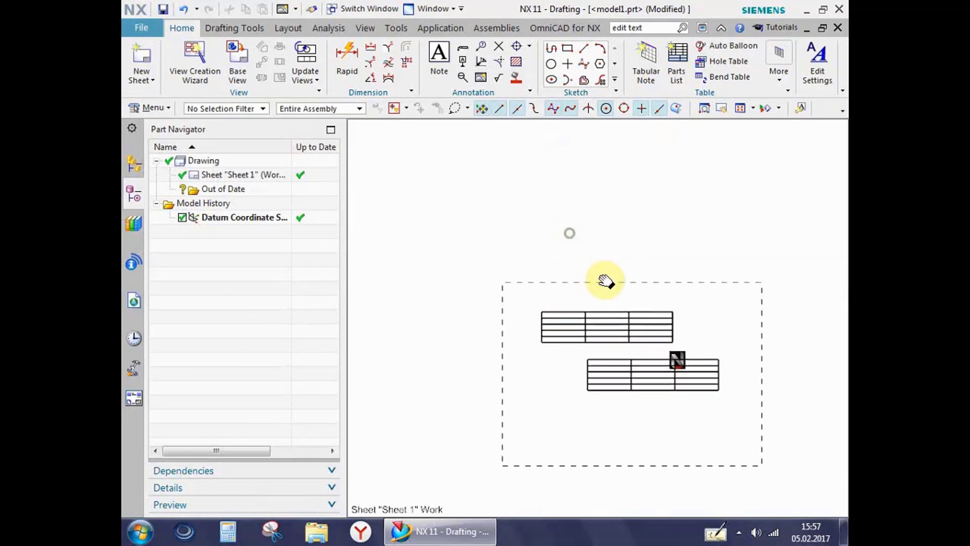
Save the drawing as model1.prt in the Desktop folder, then minimize the part window and NX.
click(163, 9)
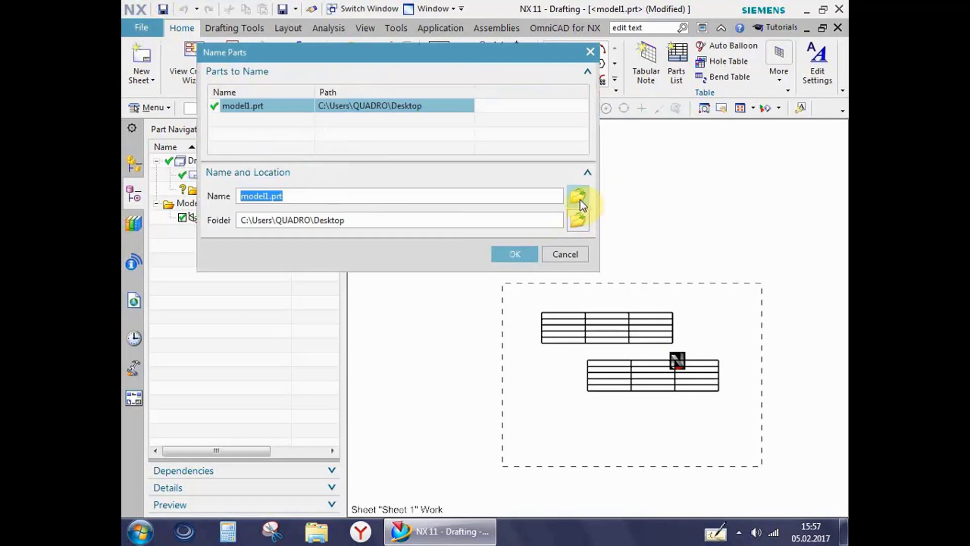
click(578, 220)
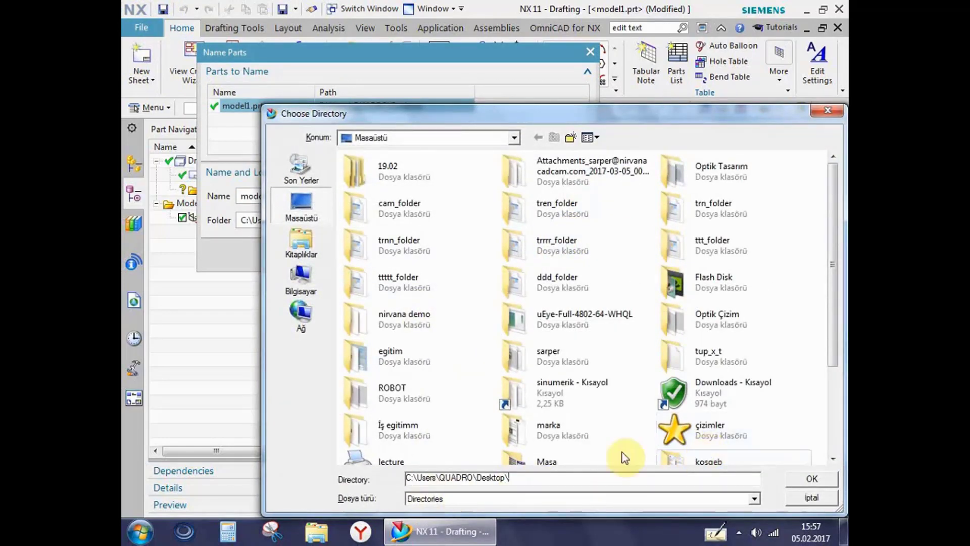
click(812, 481)
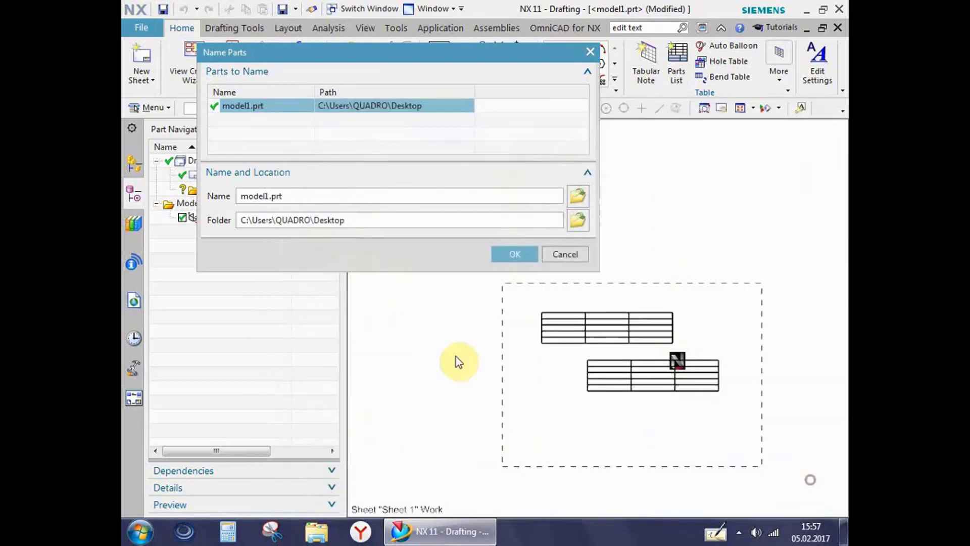
click(511, 253)
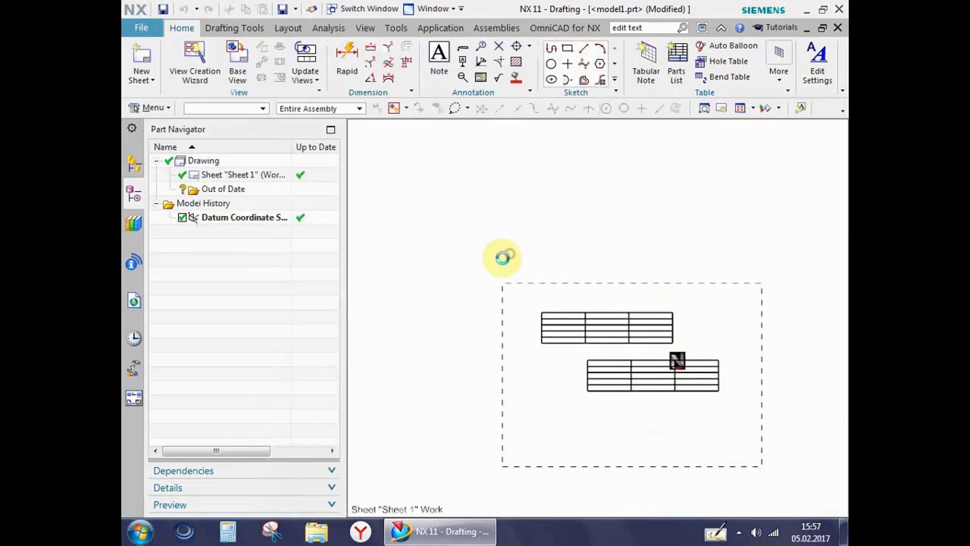
click(811, 29)
click(809, 10)
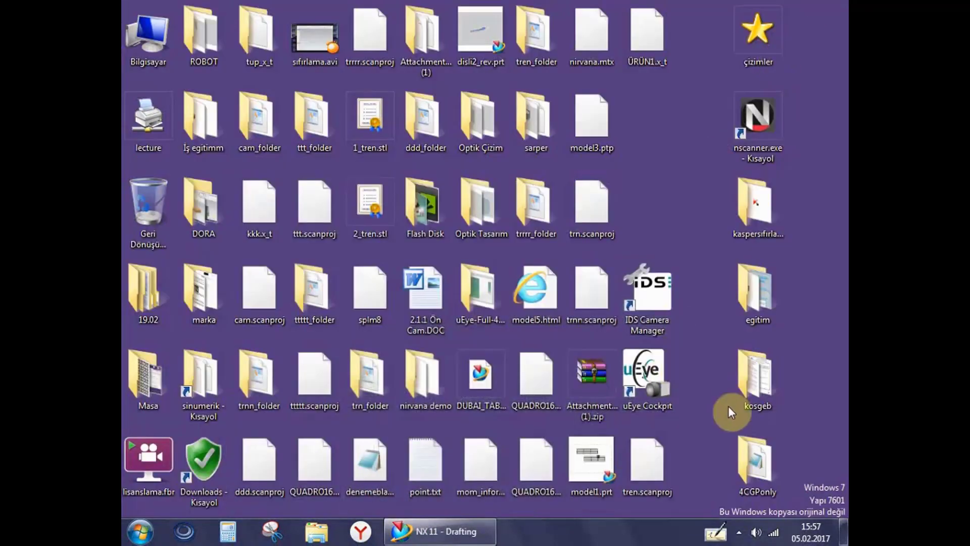
Drag the model1.prt desktop icon into the right-hand column.
key(m)
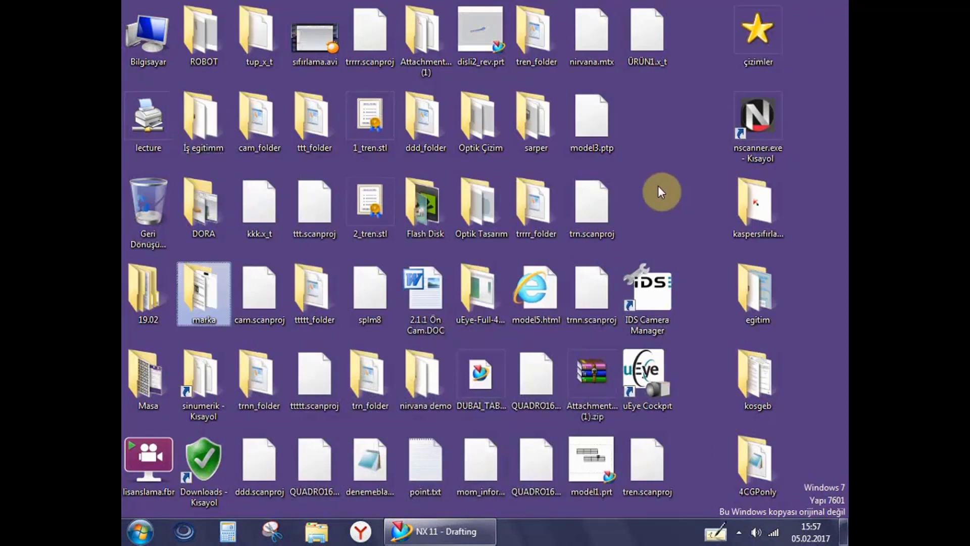
key(m)
key(m)
key(m)
key(m)
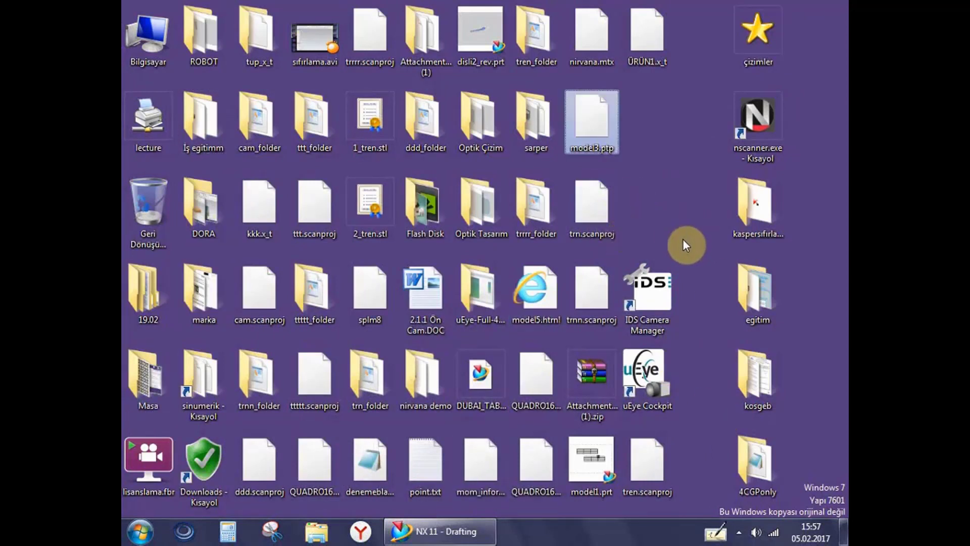
key(m)
key(m)
drag(582, 489, 680, 228)
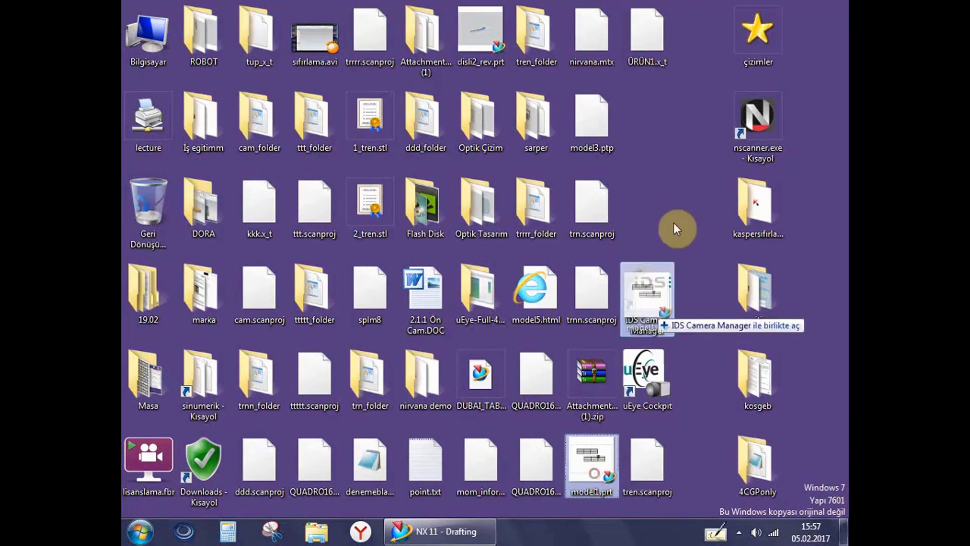
Open the Computer window, then bring NX back and maximize it.
click(159, 53)
double_click(159, 54)
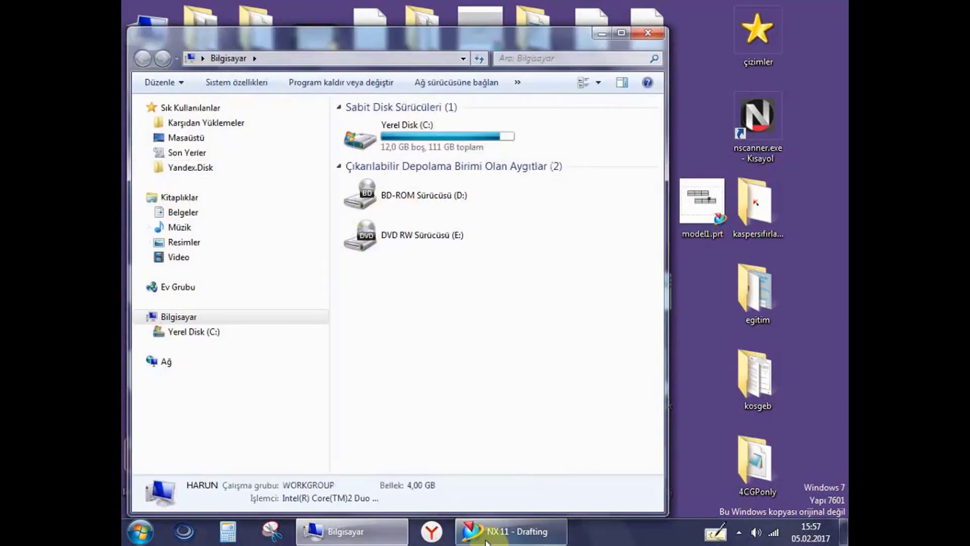
click(510, 531)
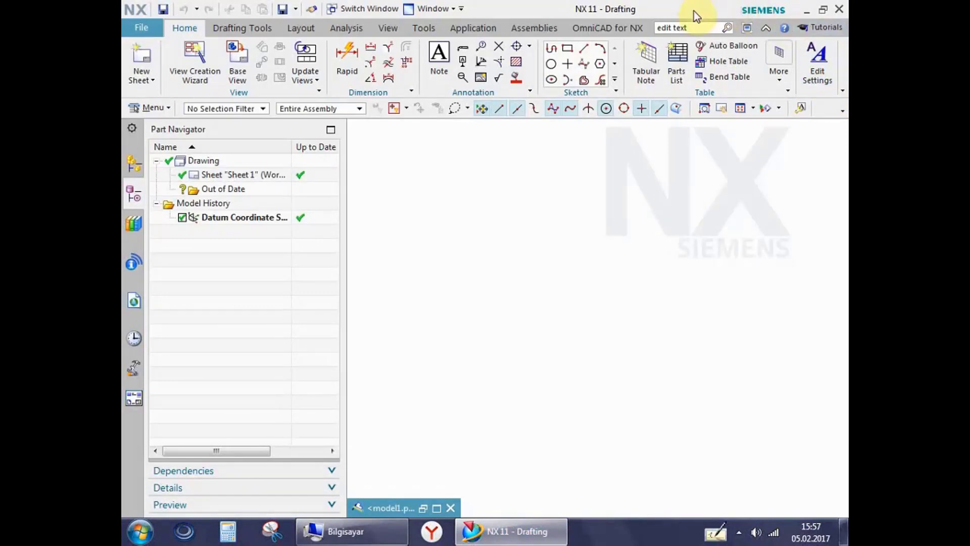
double_click(693, 11)
double_click(608, 299)
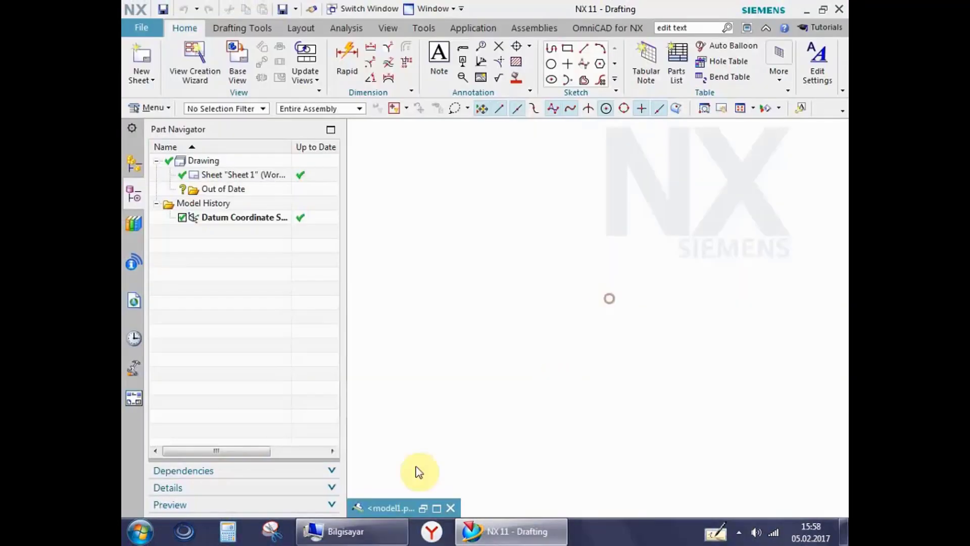
Create a new part model2.prt and switch it to the Drafting application.
click(144, 63)
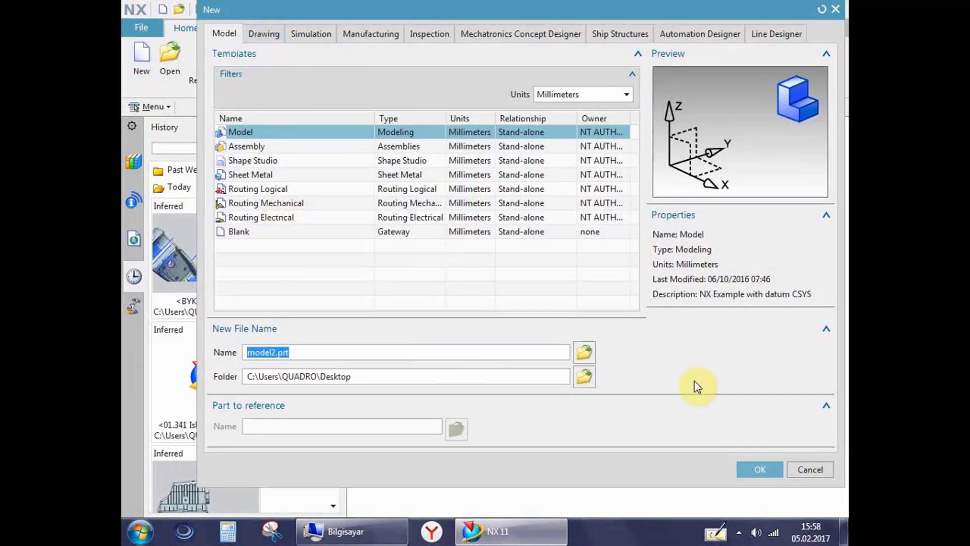
click(760, 468)
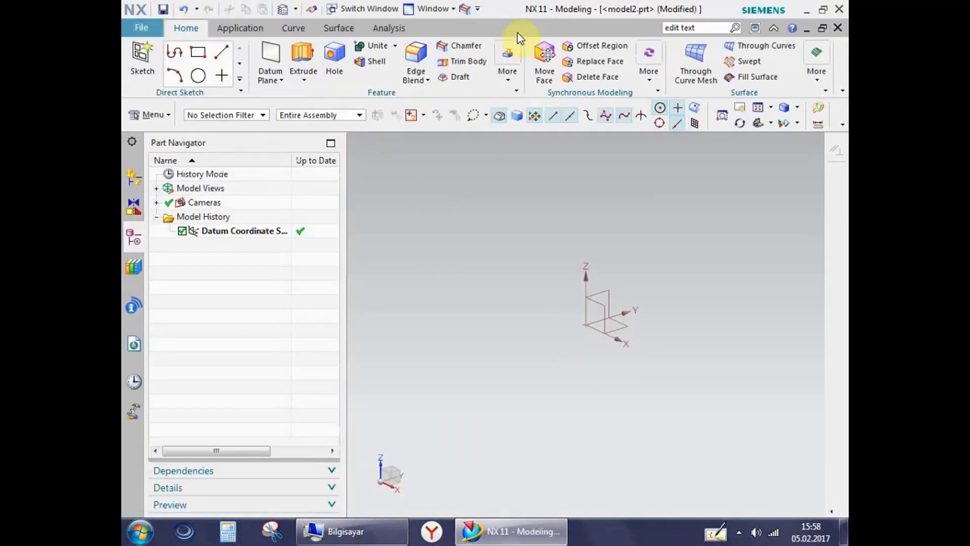
click(385, 28)
click(243, 29)
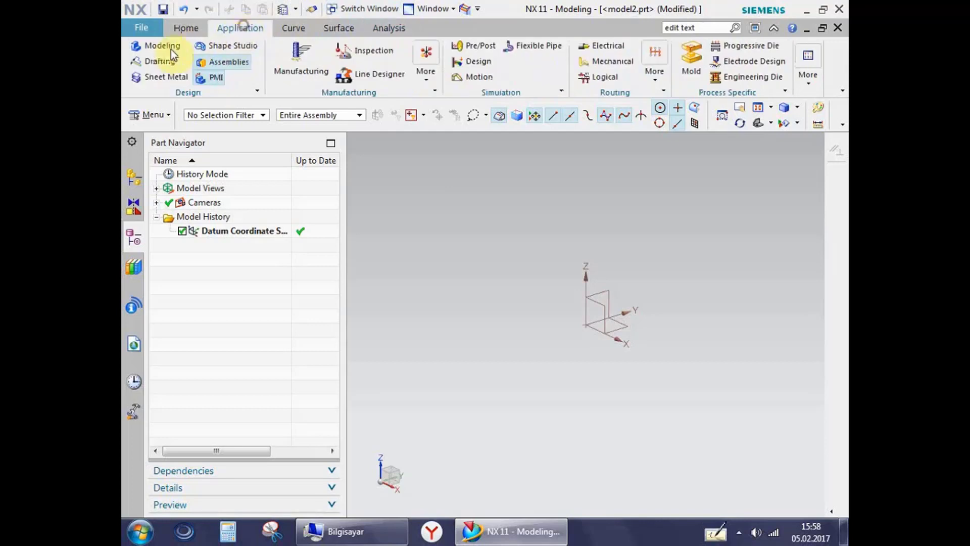
click(157, 59)
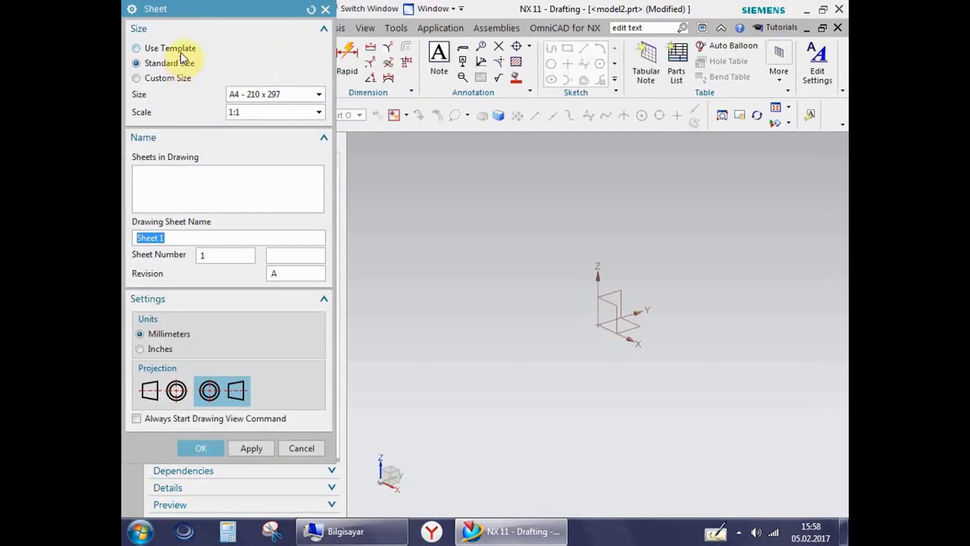
Preview the A4 - Size template sheet, close it unsaved, and bring up Computer.
click(181, 53)
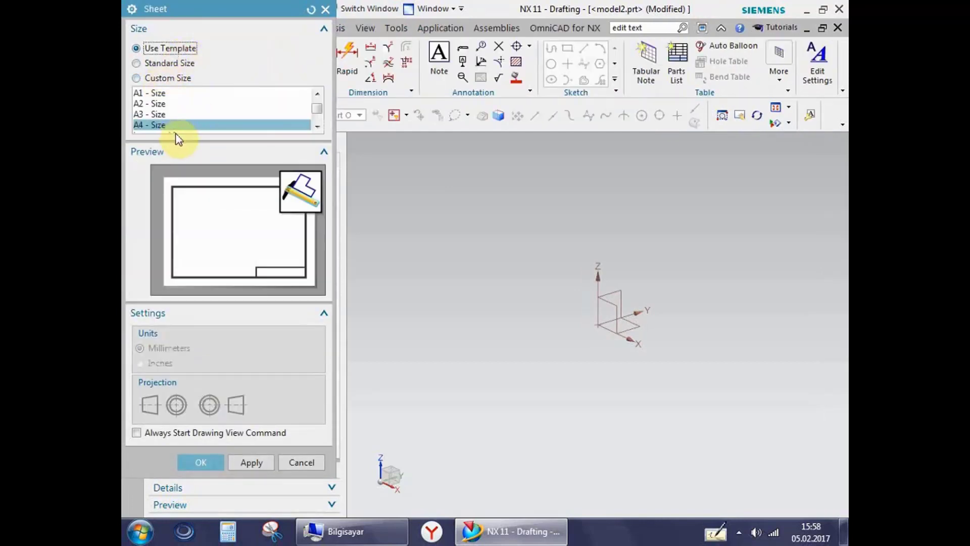
click(163, 115)
key(Up)
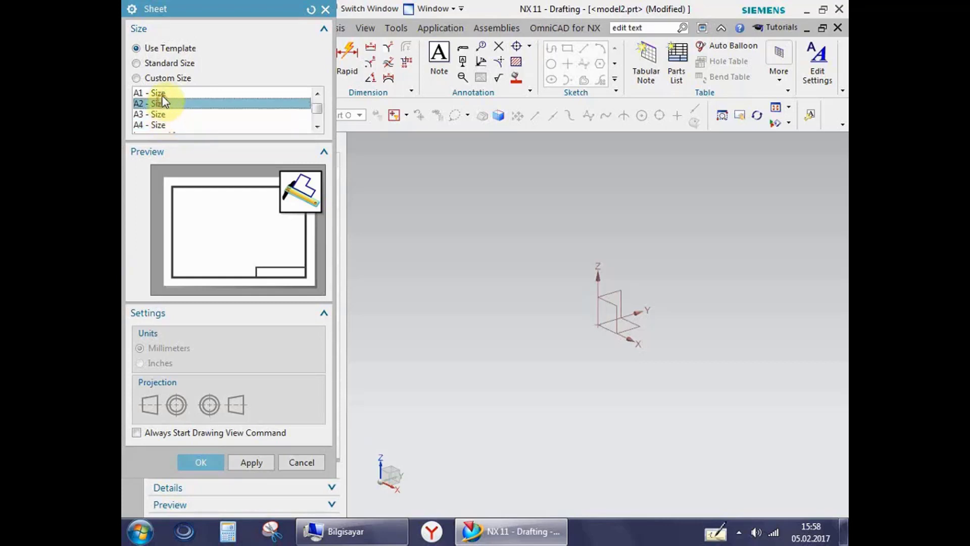
key(Up)
click(159, 125)
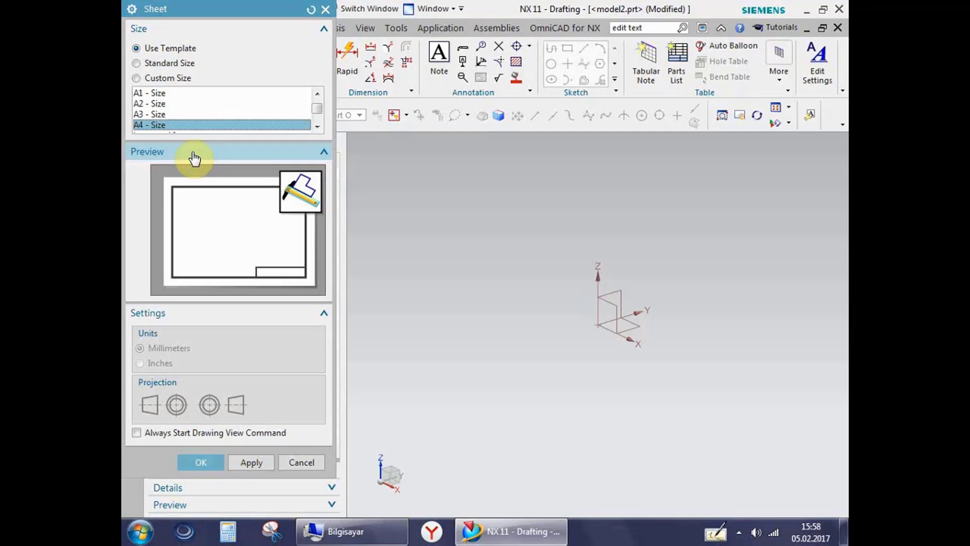
click(325, 9)
click(352, 531)
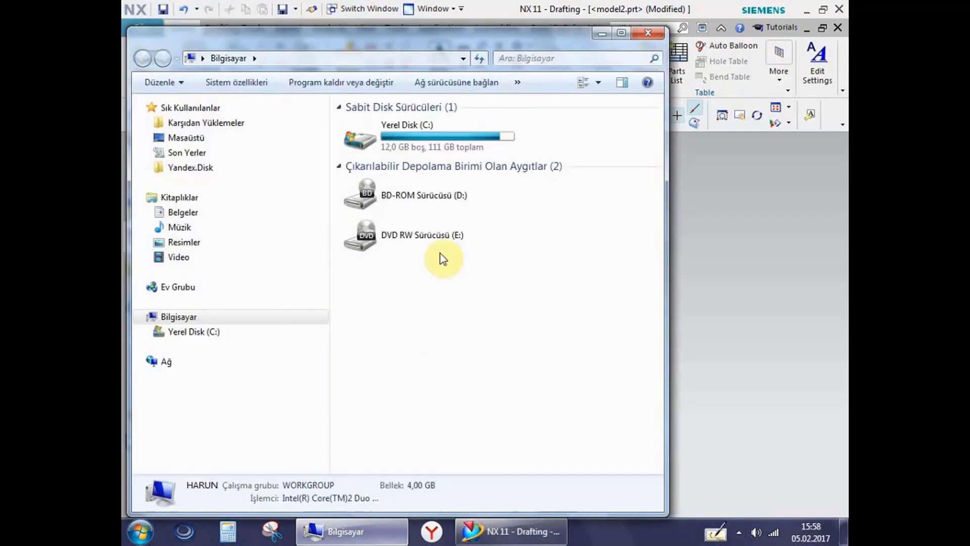
Browse to C:\Program Files\Siemens\NX 11.0\UGII\templates.
double_click(431, 141)
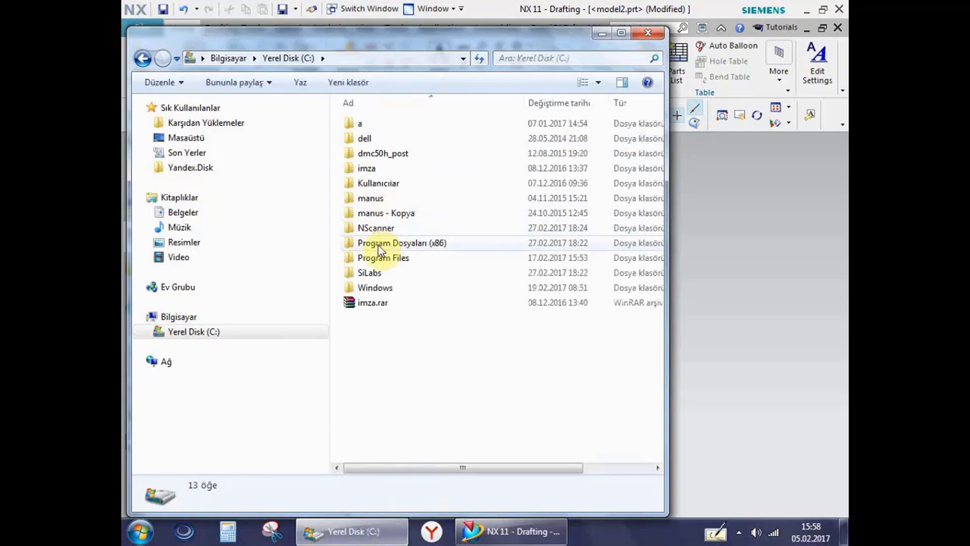
double_click(399, 259)
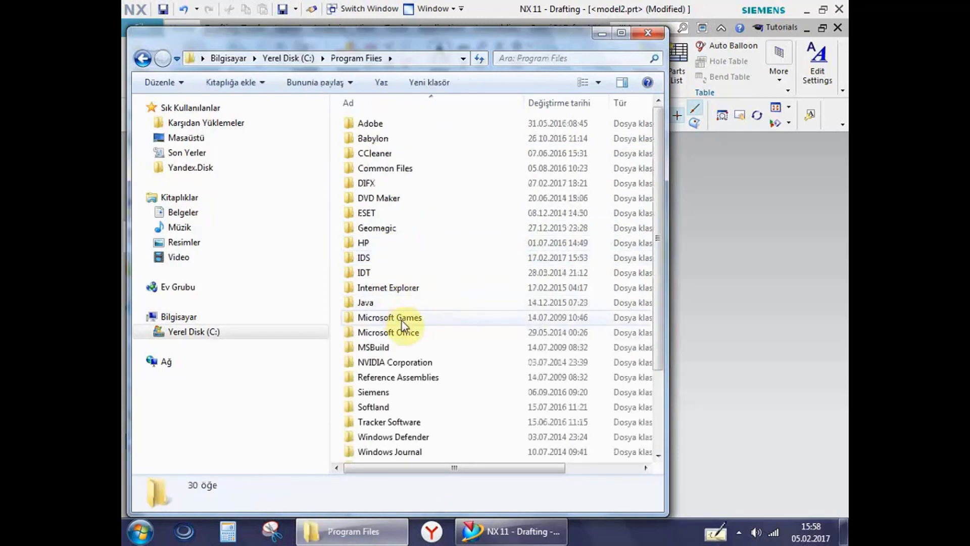
key(s)
double_click(384, 393)
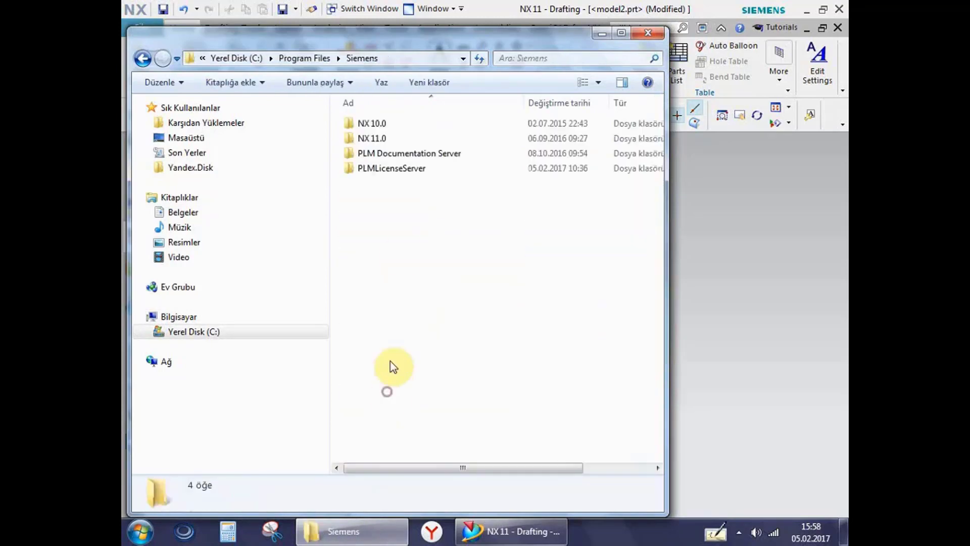
double_click(376, 139)
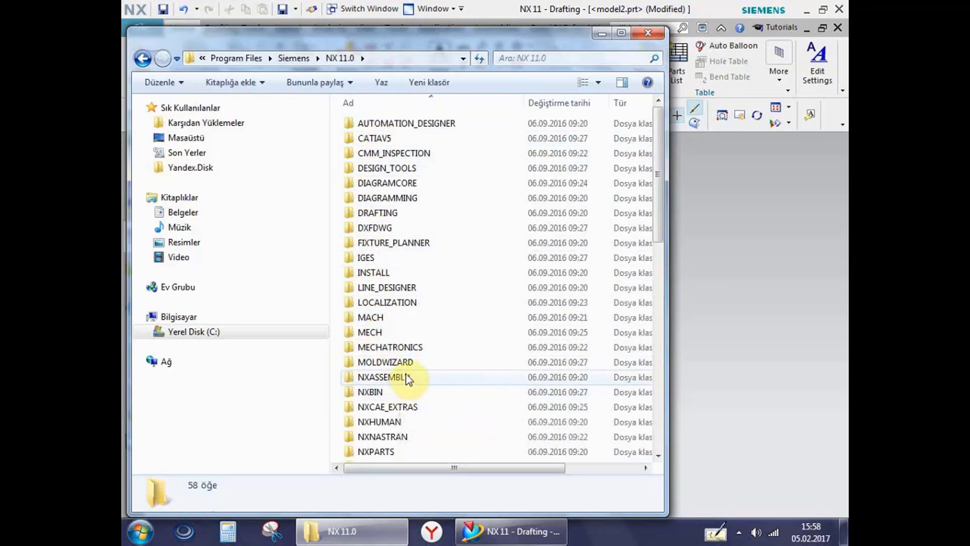
key(u)
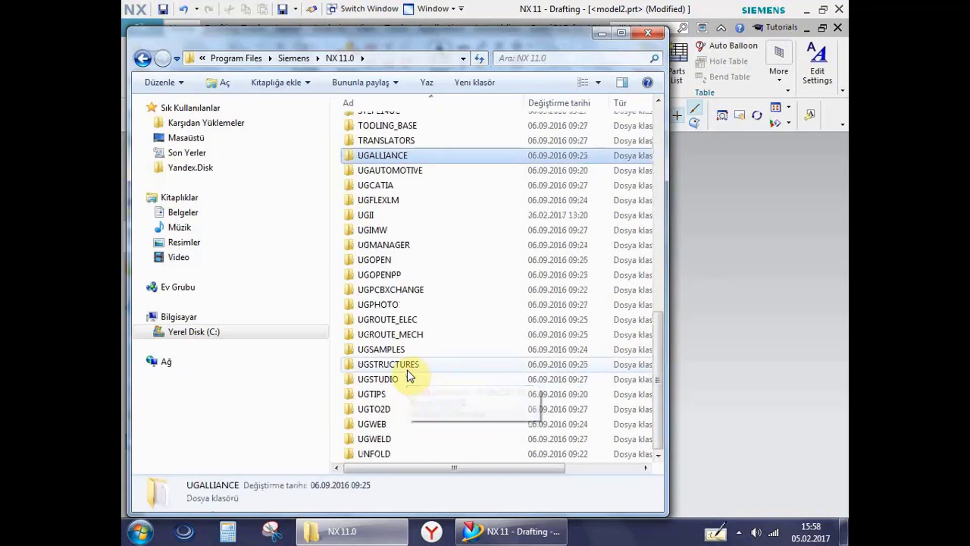
double_click(374, 214)
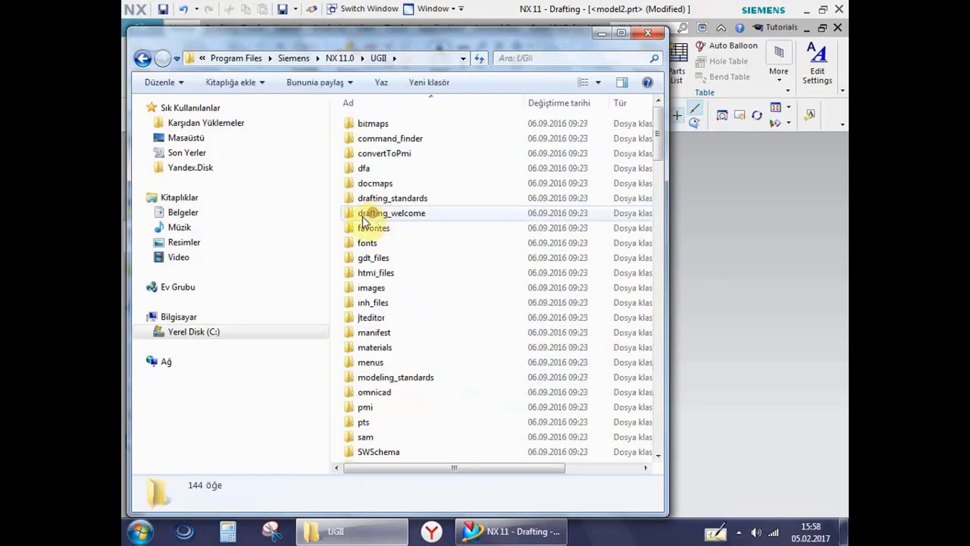
key(t)
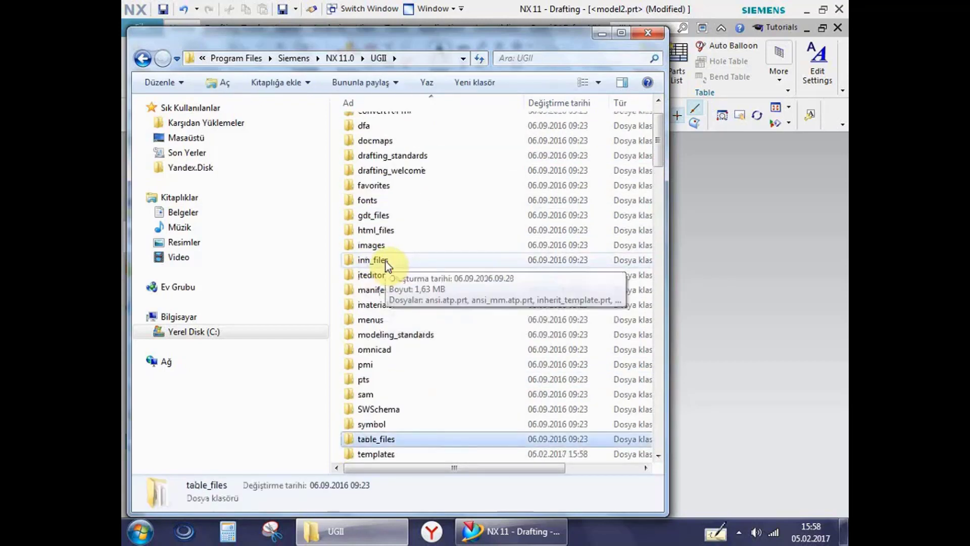
key(e)
double_click(386, 455)
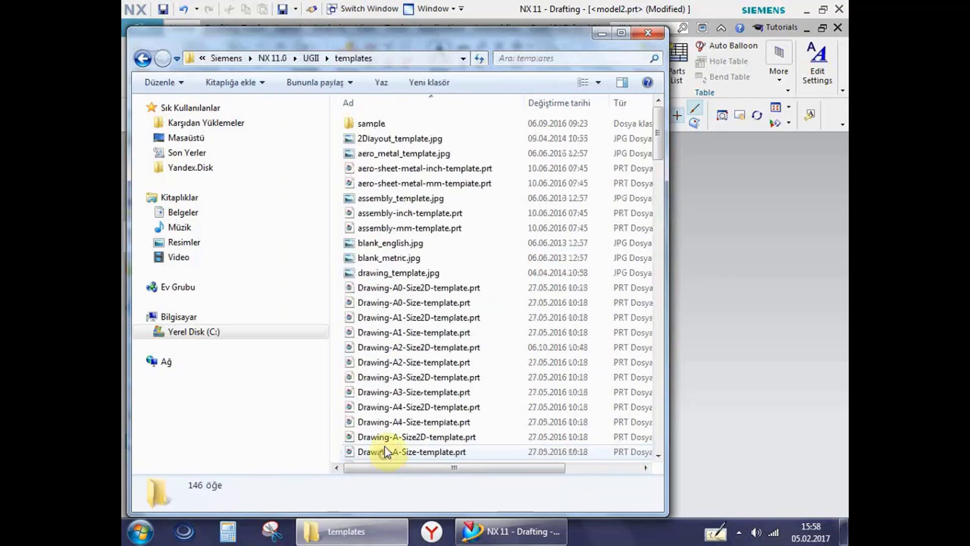
Select Drawing-A4-Size2D-template.prt and copy its file name from rename mode.
scroll(398, 288, down, 2)
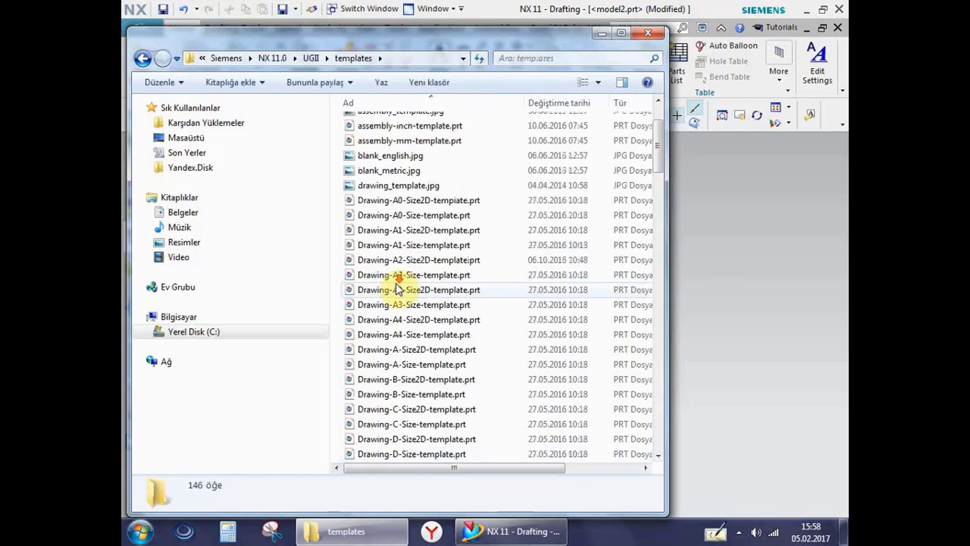
click(432, 322)
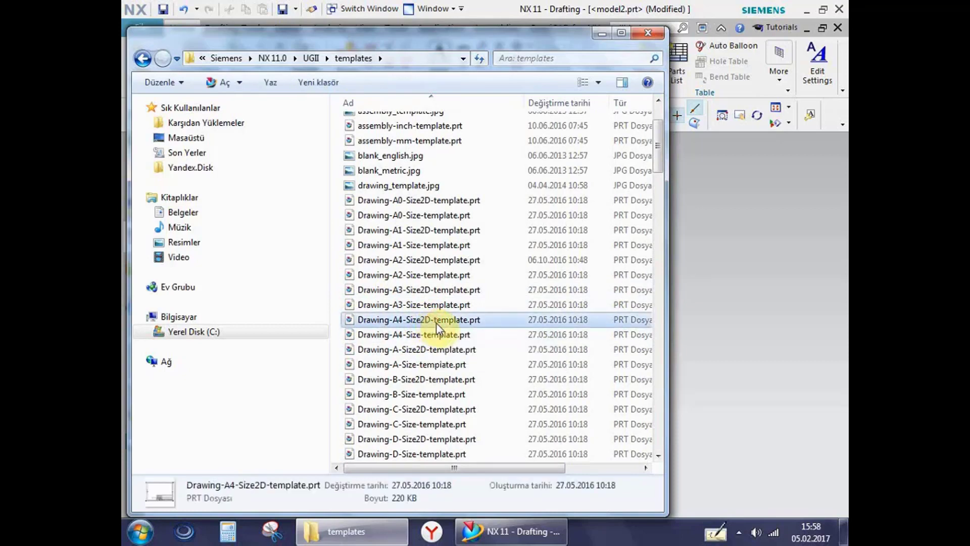
click(459, 324)
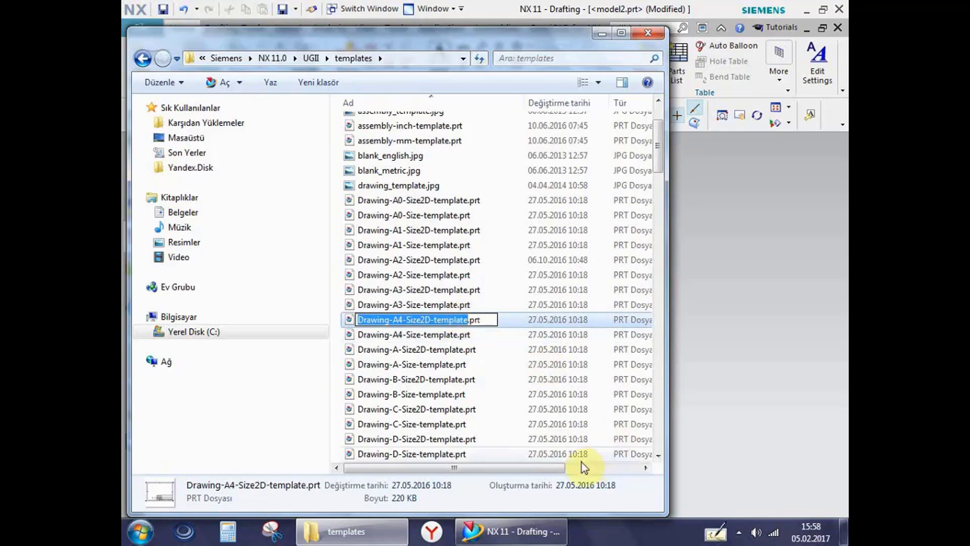
click(723, 191)
Rename the desktop model1.prt to the copied template file name.
click(809, 10)
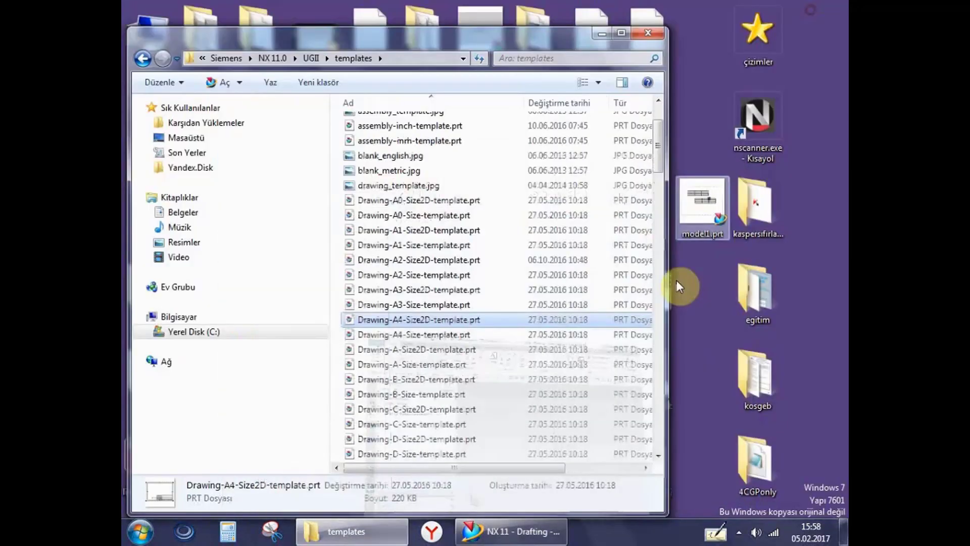
click(702, 227)
click(704, 237)
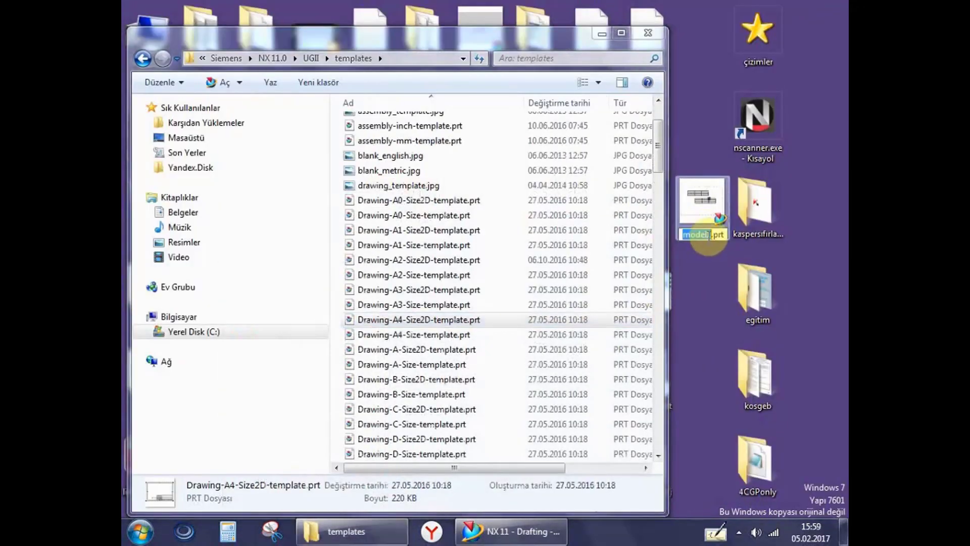
text(Drawing-A4-Size2D-template)
key(Return)
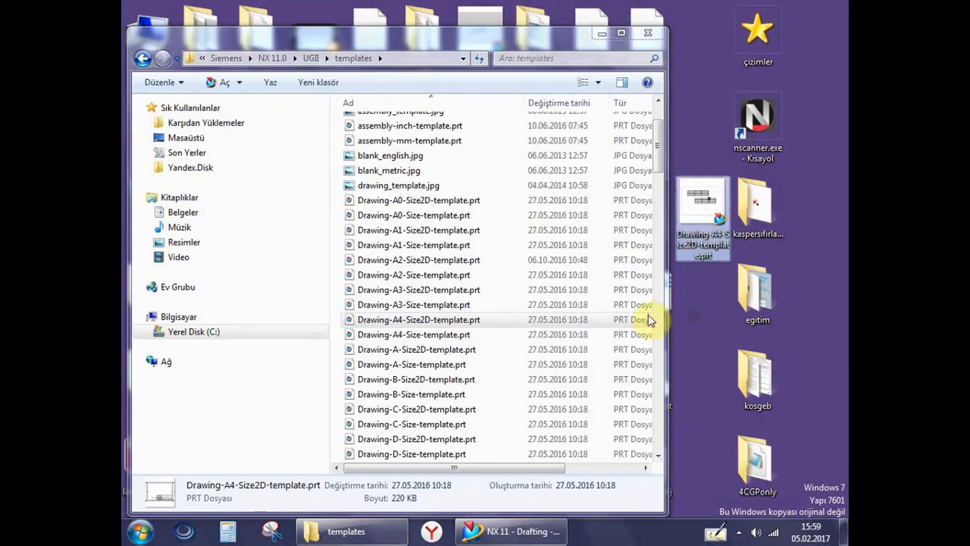
Create a 'backup' folder in templates and move the original Drawing-A1-Size2D-template.prt into it.
right_click(336, 315)
mouse_move(368, 283)
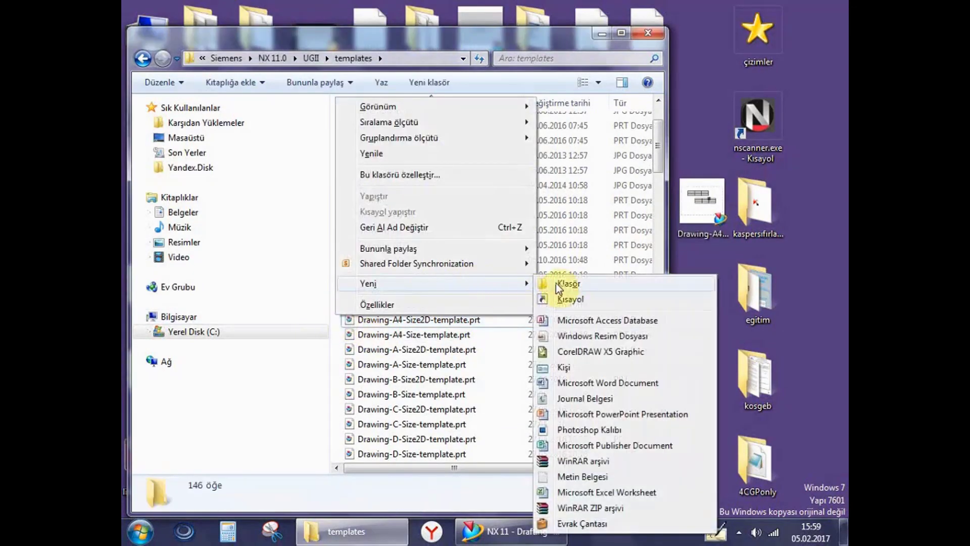
click(556, 281)
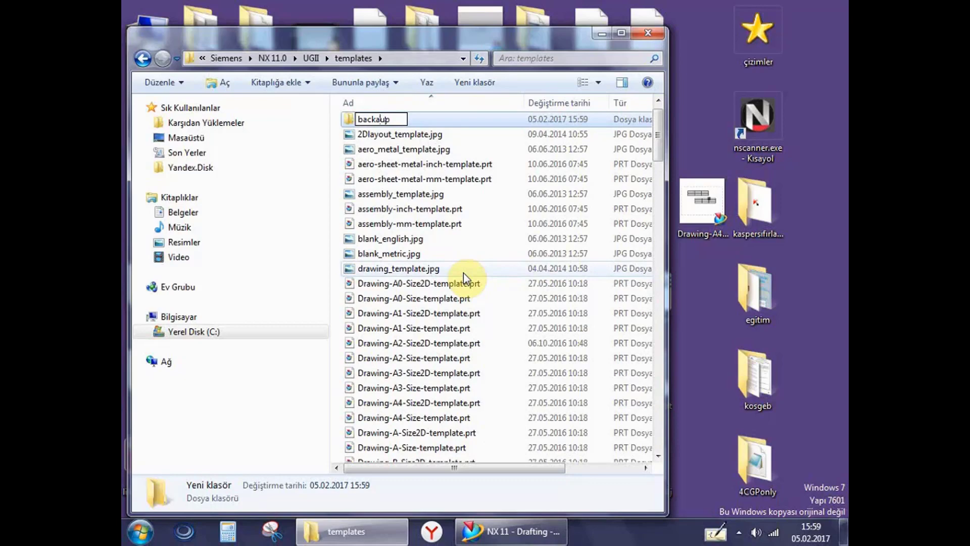
key(Return)
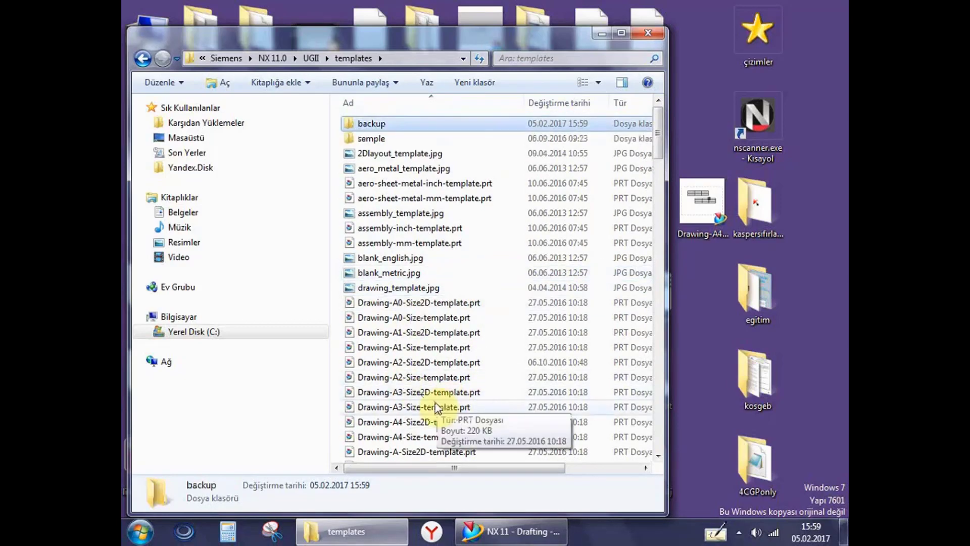
scroll(415, 429, down, 1)
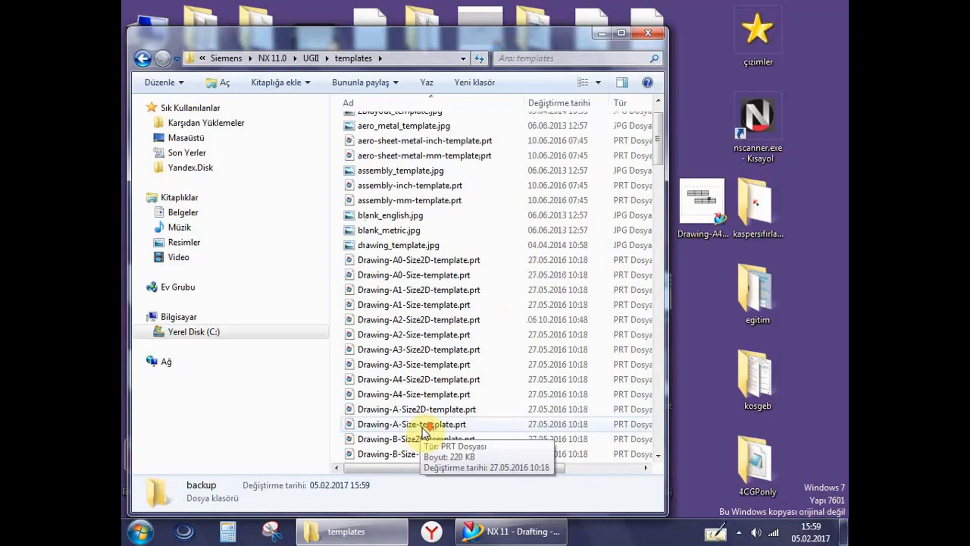
scroll(419, 309, up, 1)
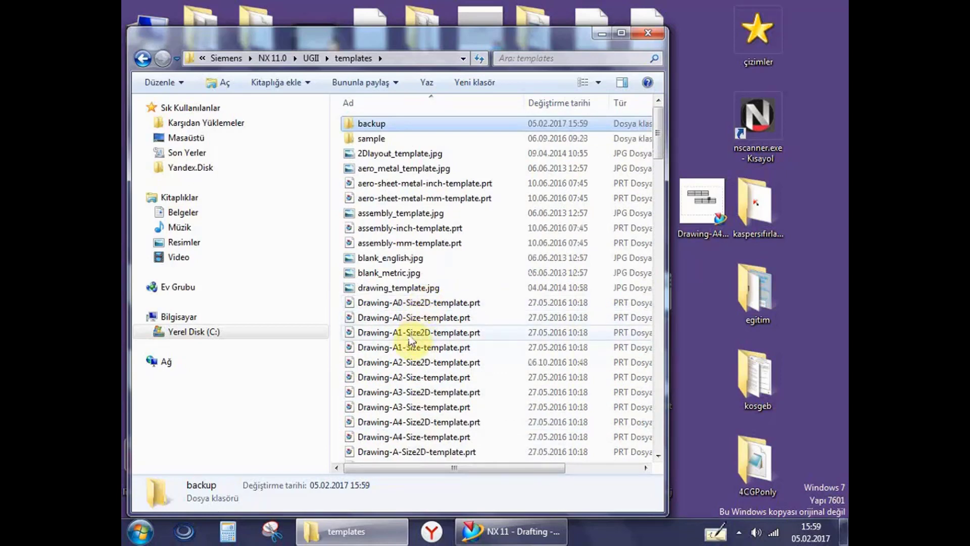
drag(432, 332, 381, 128)
Move the renamed desktop template part into the templates folder.
click(720, 238)
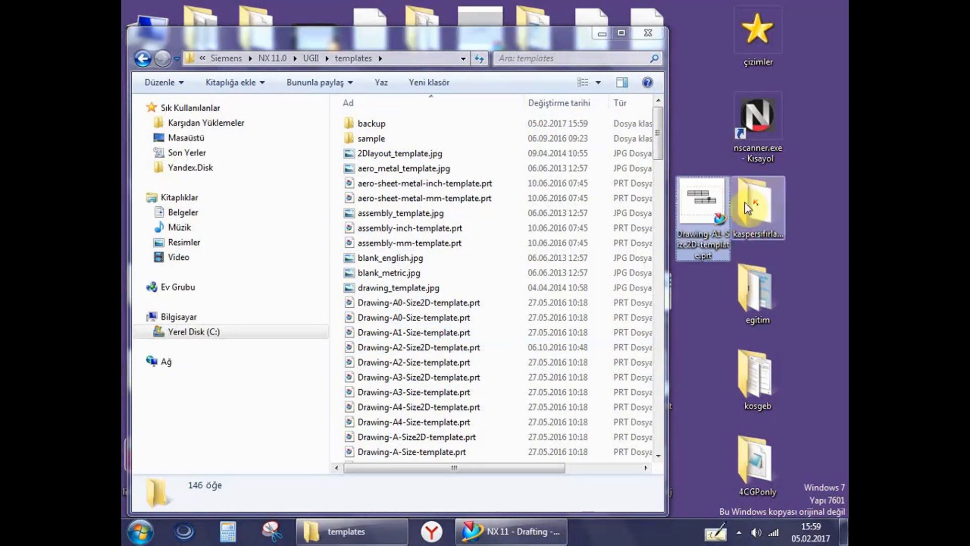
drag(719, 234, 492, 309)
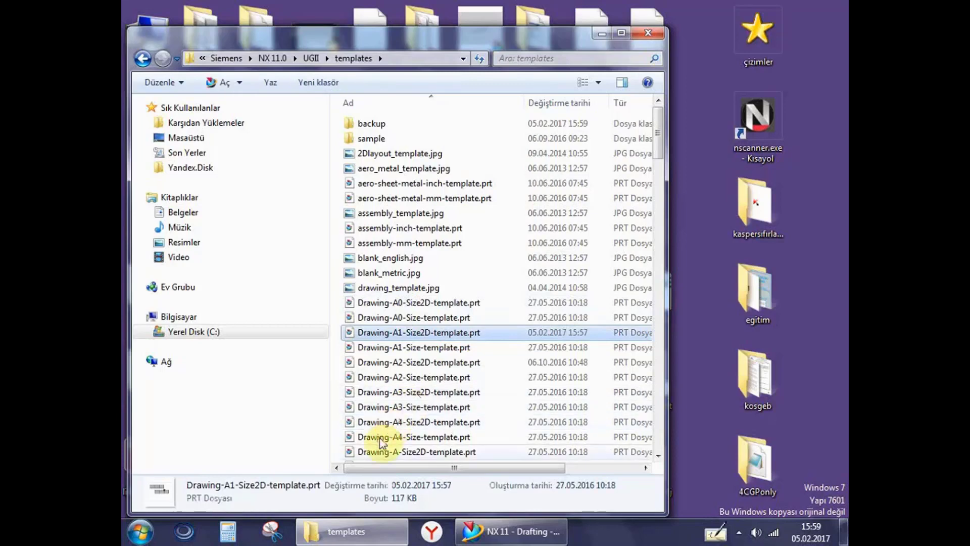
click(497, 533)
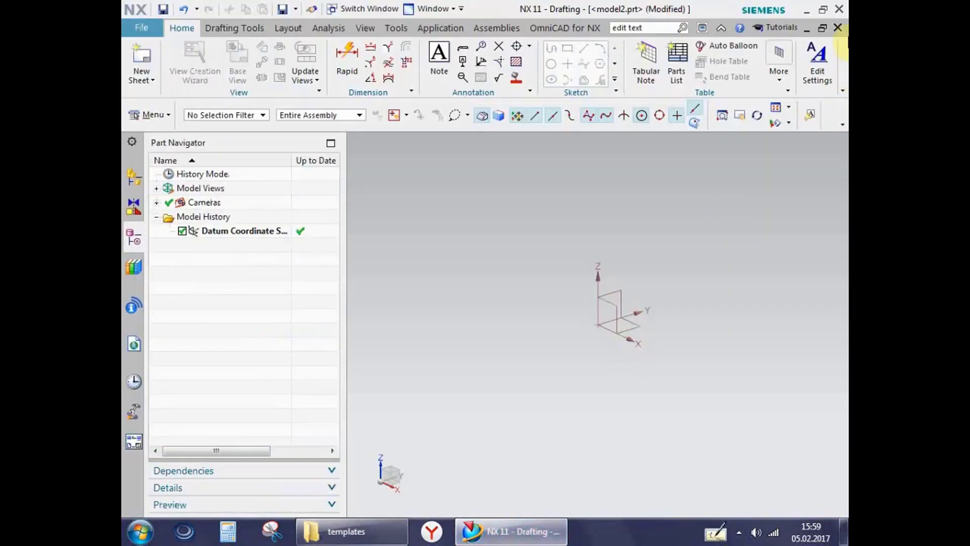
Close the current drawing without saving and create a new default model part.
click(838, 27)
click(481, 290)
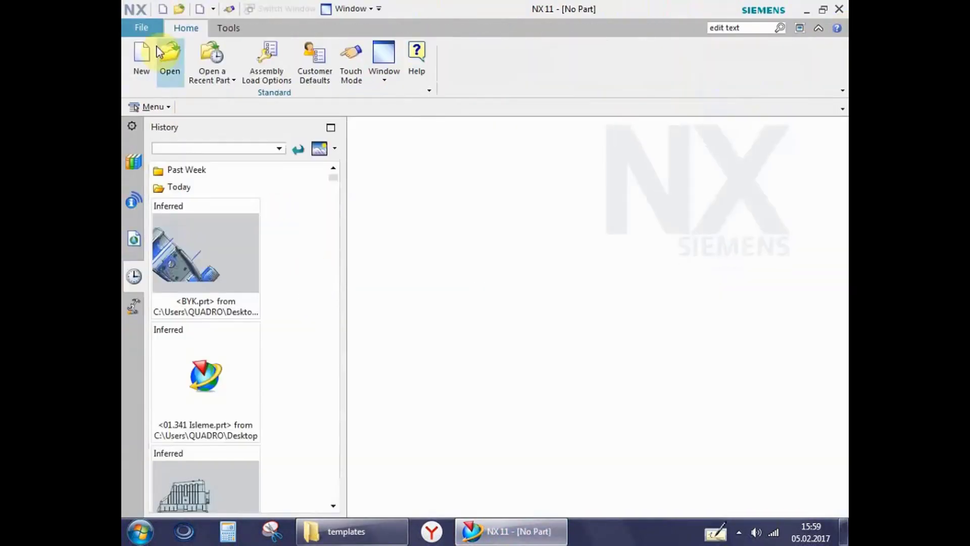
click(144, 63)
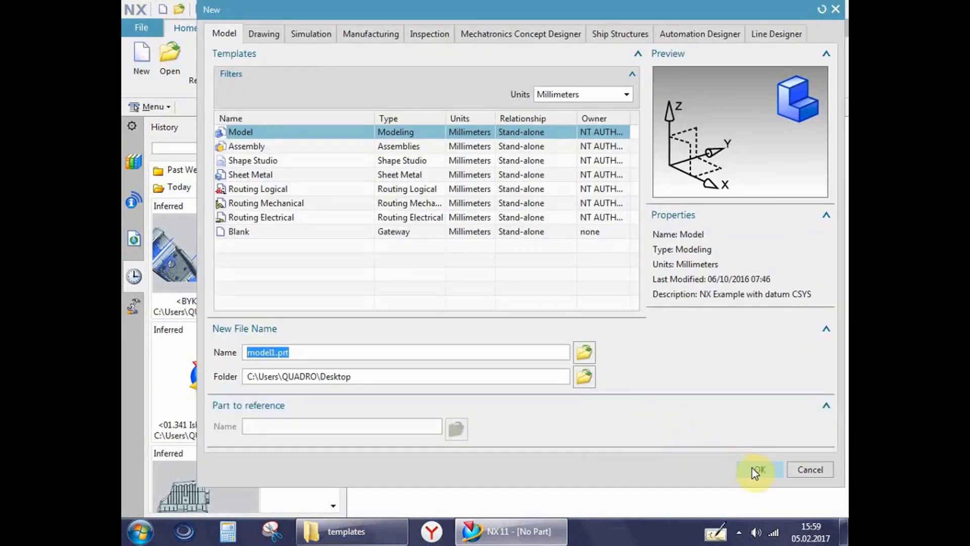
click(752, 469)
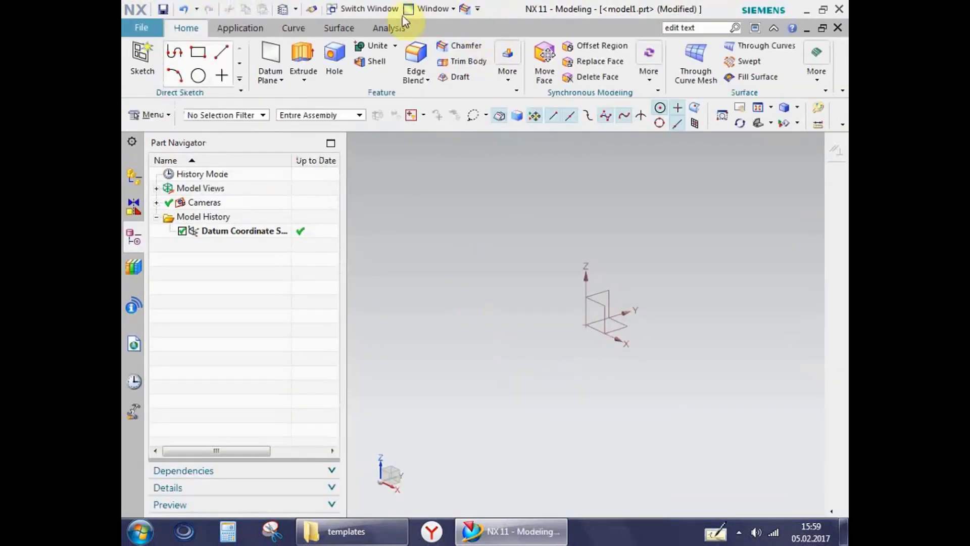
In Drafting, create Sheet 1 from the A1 - Size template.
click(379, 34)
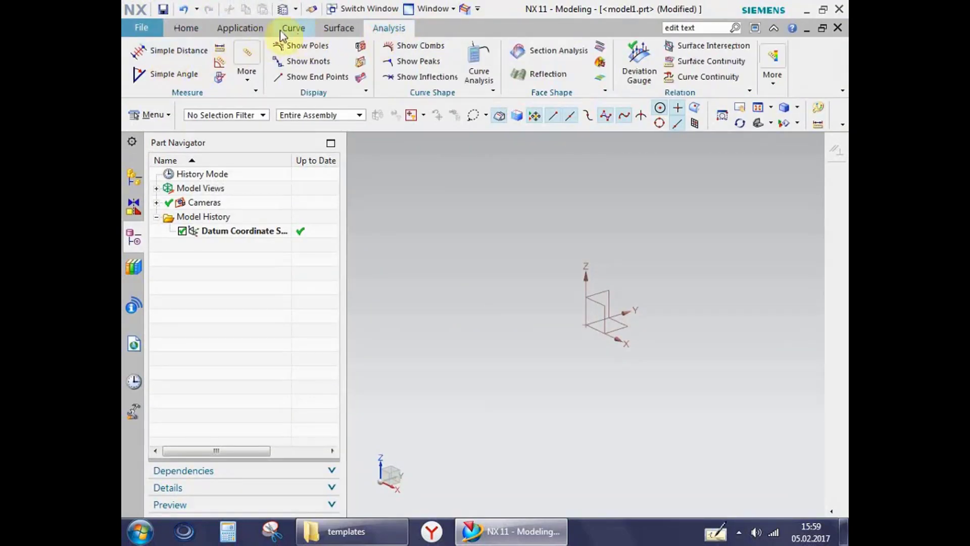
click(240, 28)
click(151, 61)
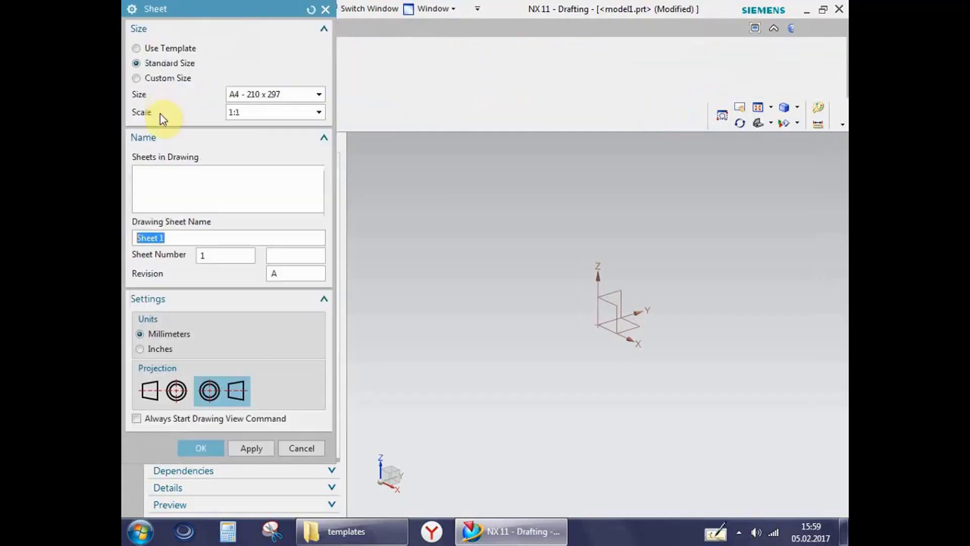
click(170, 48)
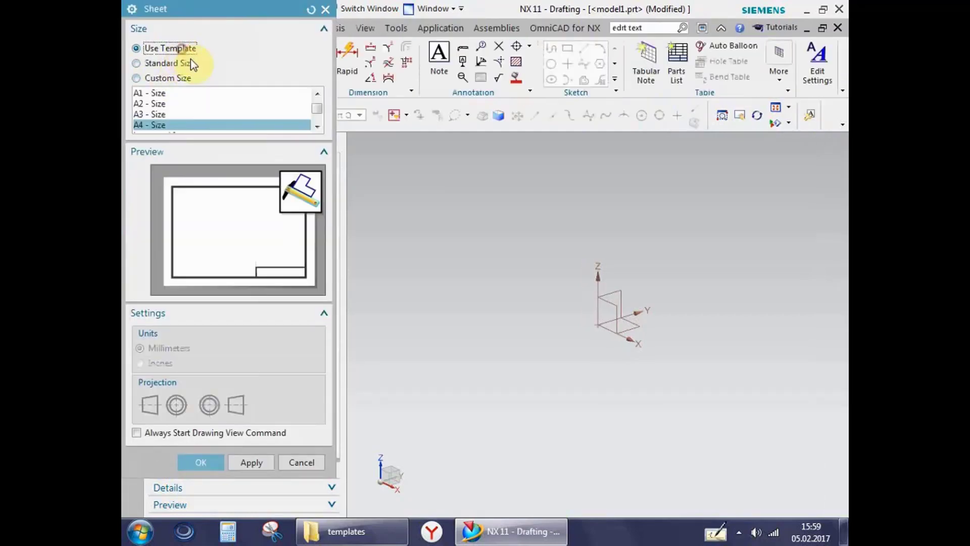
click(154, 92)
click(204, 463)
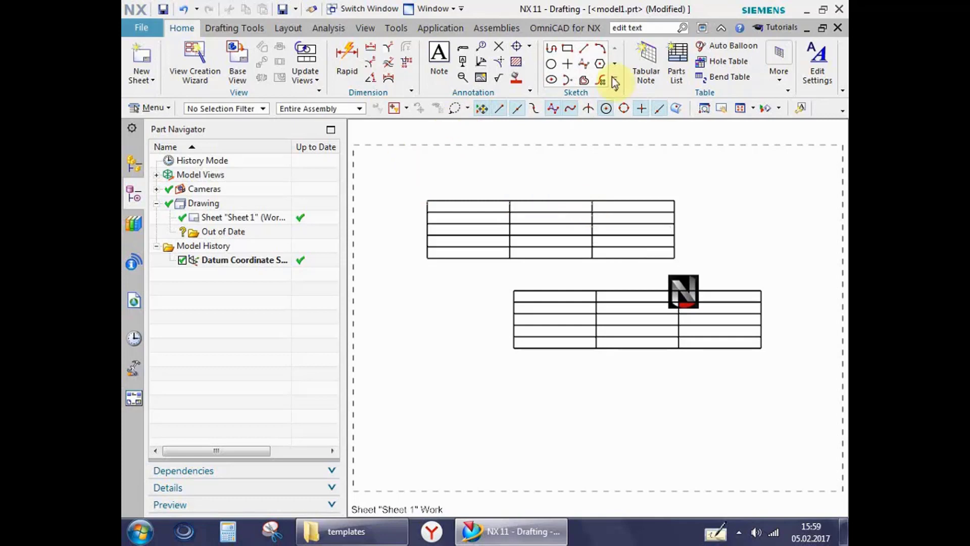
click(741, 534)
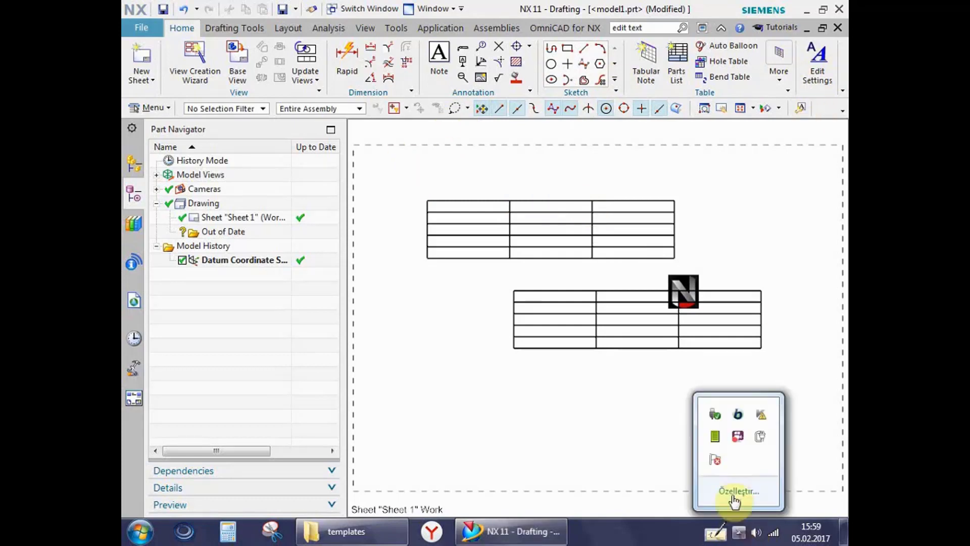
right_click(741, 438)
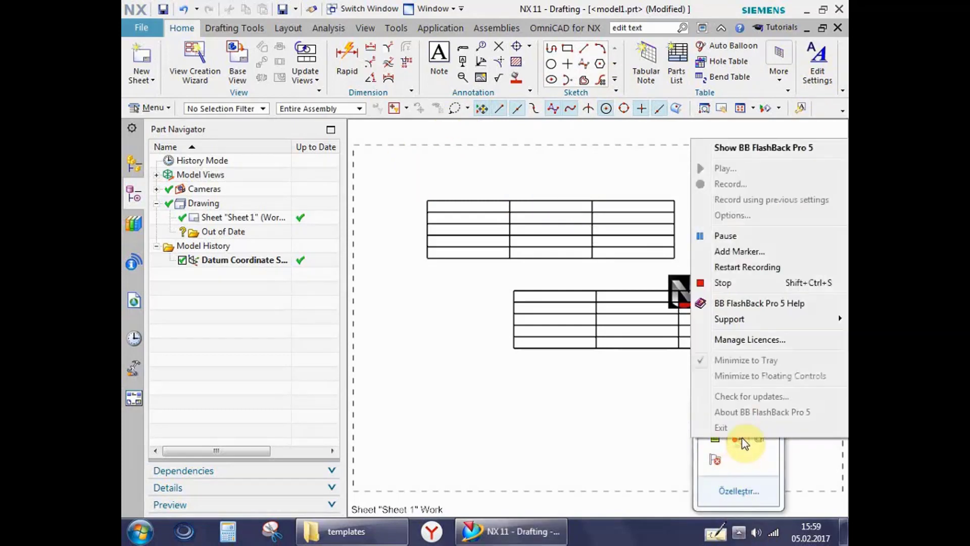